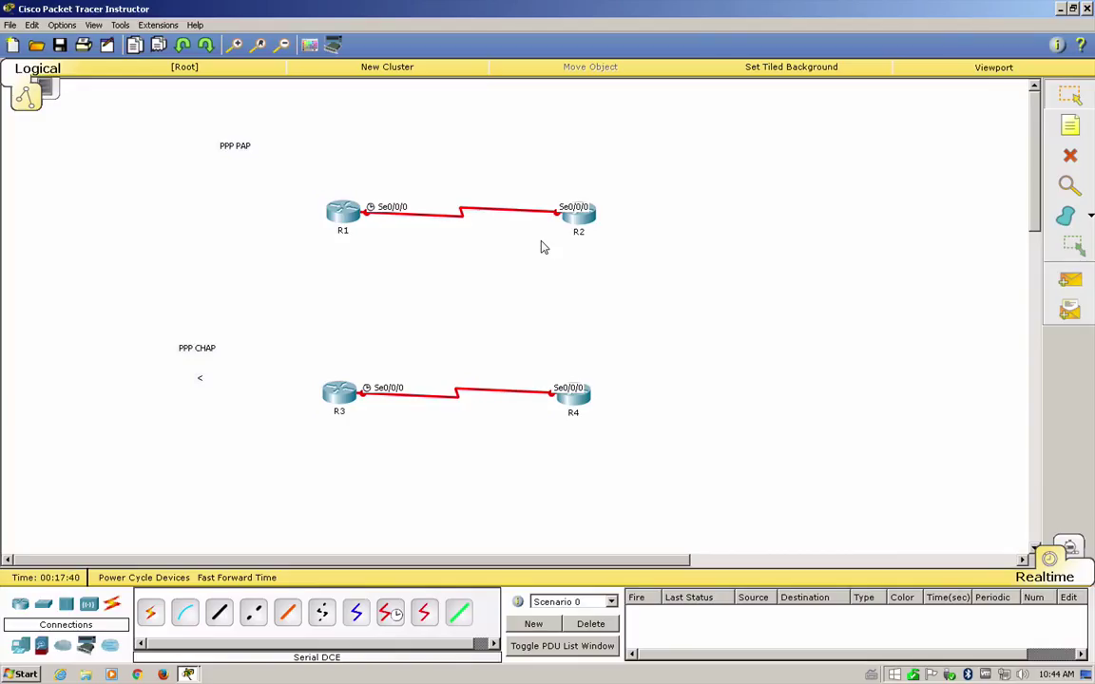
- Open router R1's command line, enter global configuration with conf t, and set hostname R1
click(333, 211)
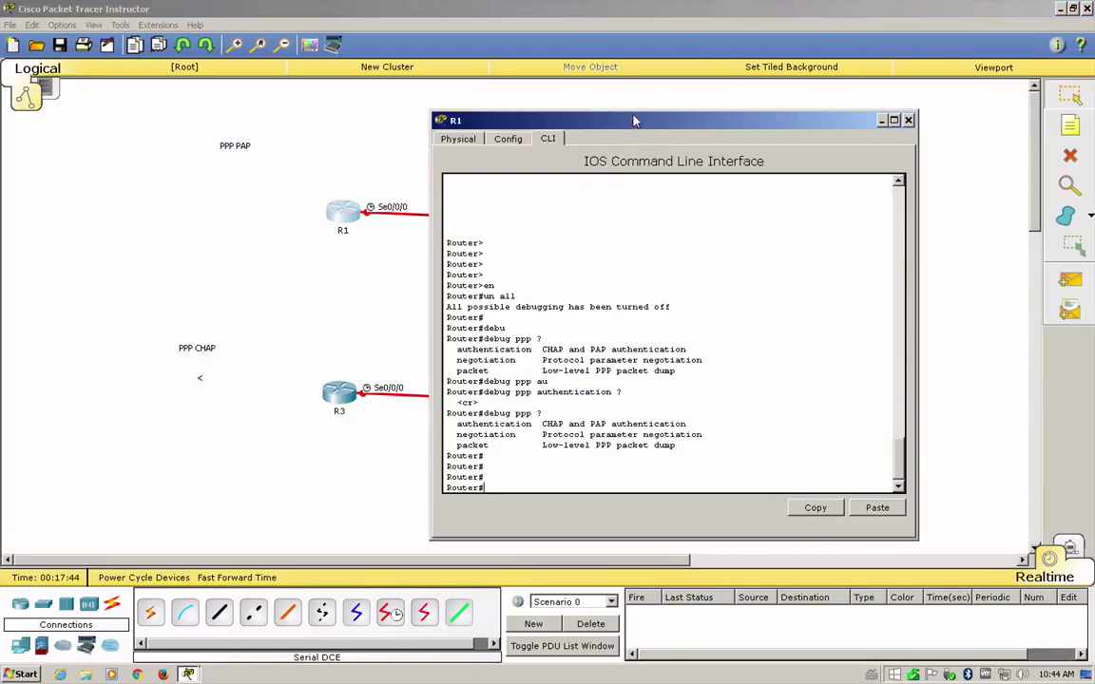
drag(575, 118, 801, 122)
key(Return)
key(Return)
key(Return)
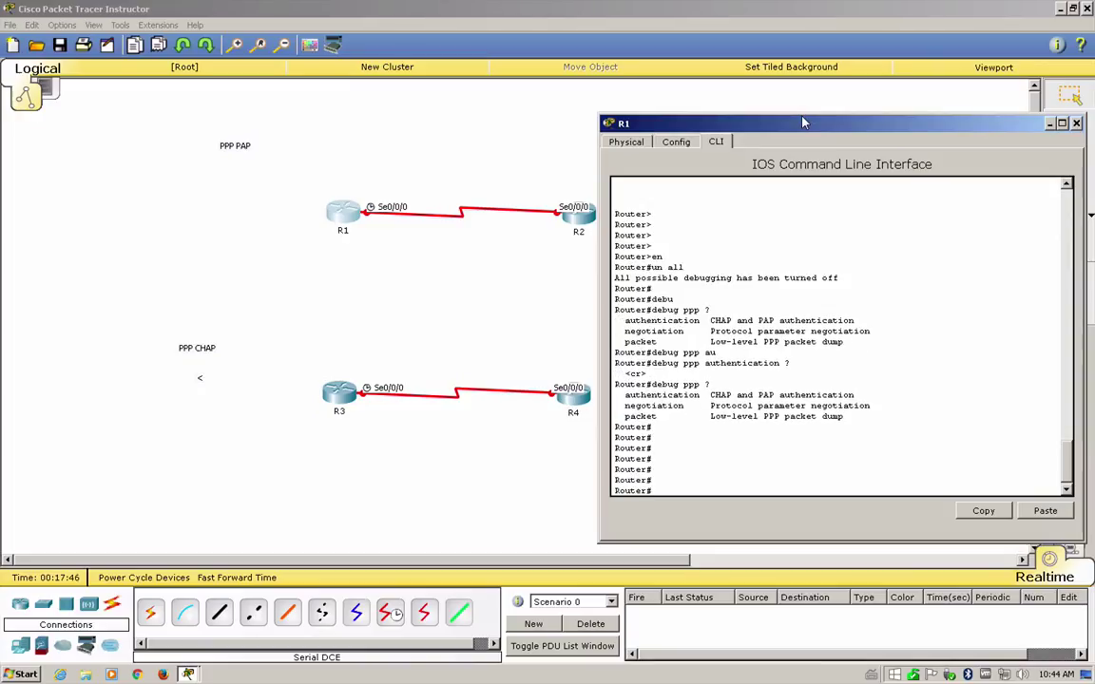
text(conf t)
key(Return)
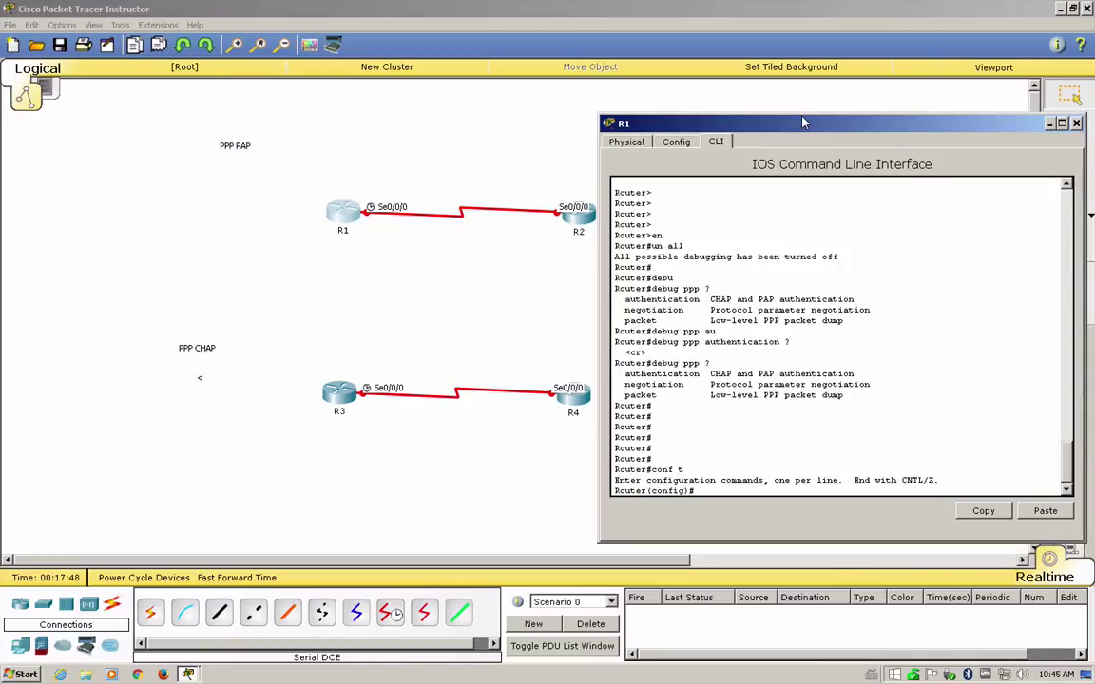
text(hos)
key(Tab)
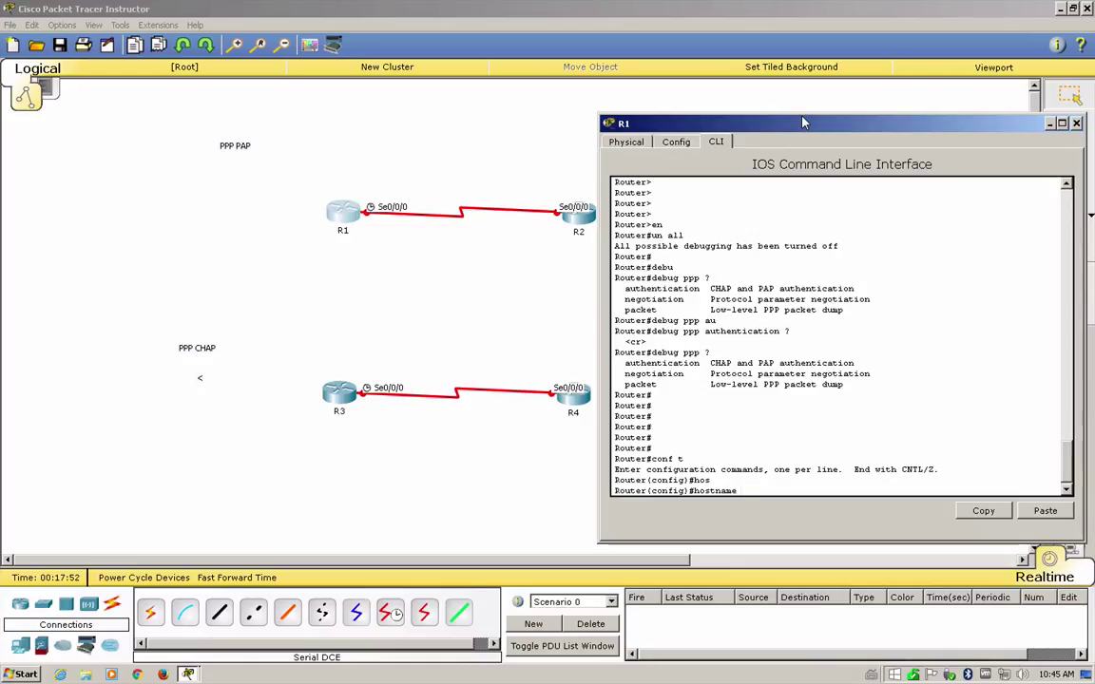
text(R1)
key(Return)
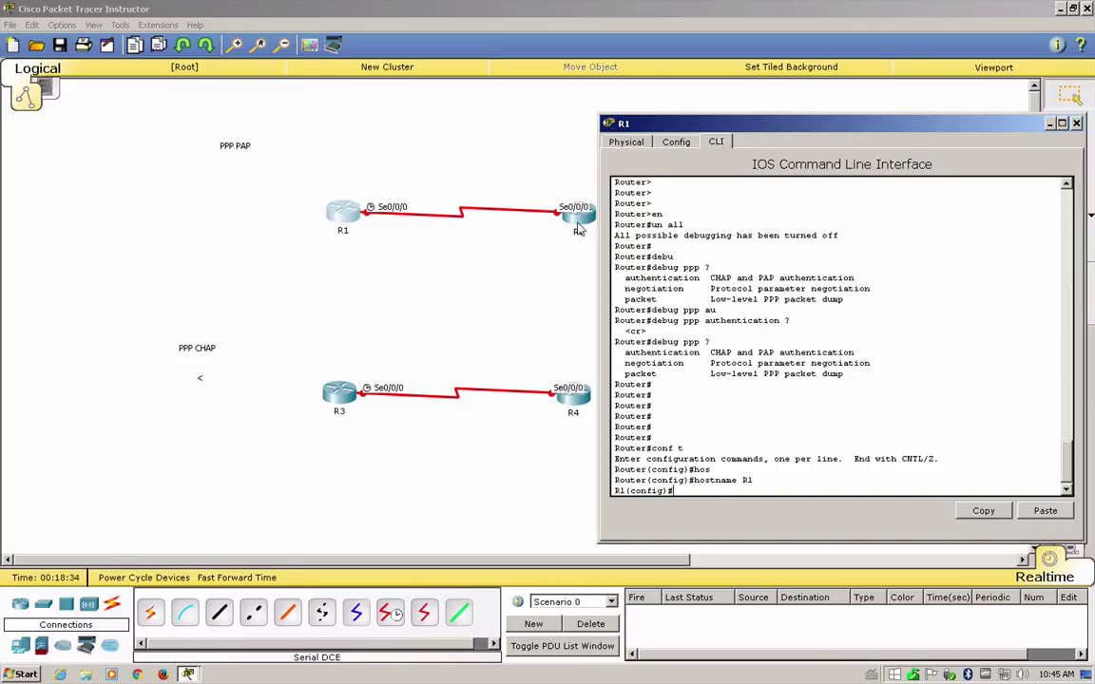
- On R1, add local username R2 with its password, then type int s0/0/0
text(user)
key(Tab)
text(R2)
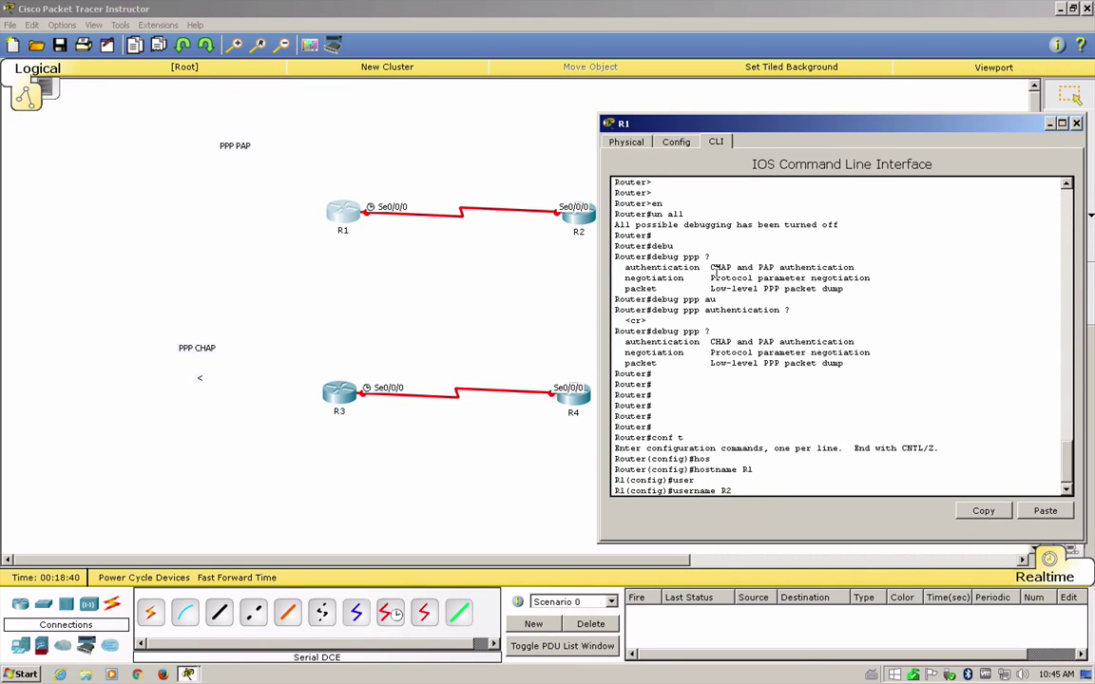
text( passs)
key(Tab)
key(BackSpace)
key(Tab)
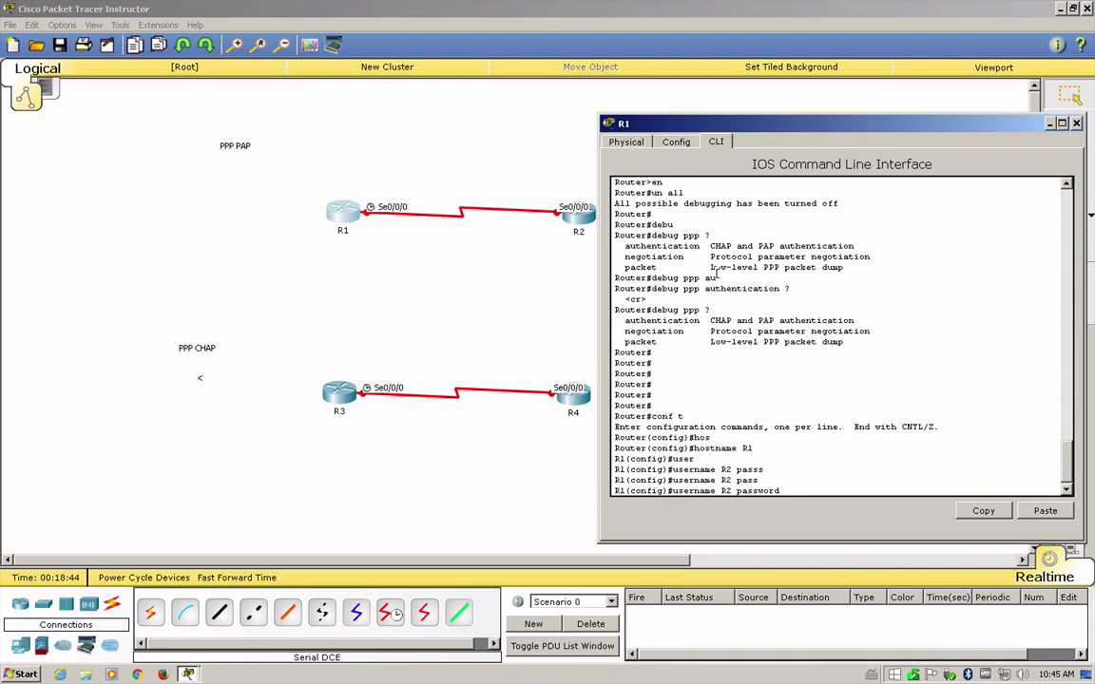
text(redes)
key(Return)
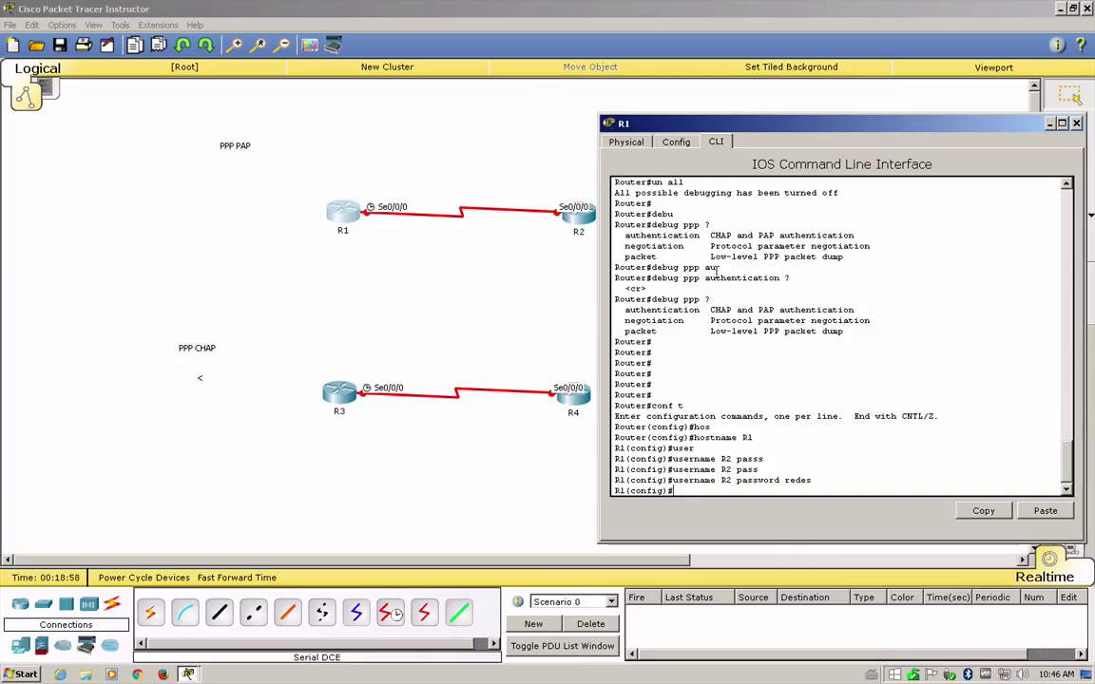
text(int s0/0/0)
- Set R1's Serial0/0/0 to PPP encapsulation and require PAP authentication
key(Return)
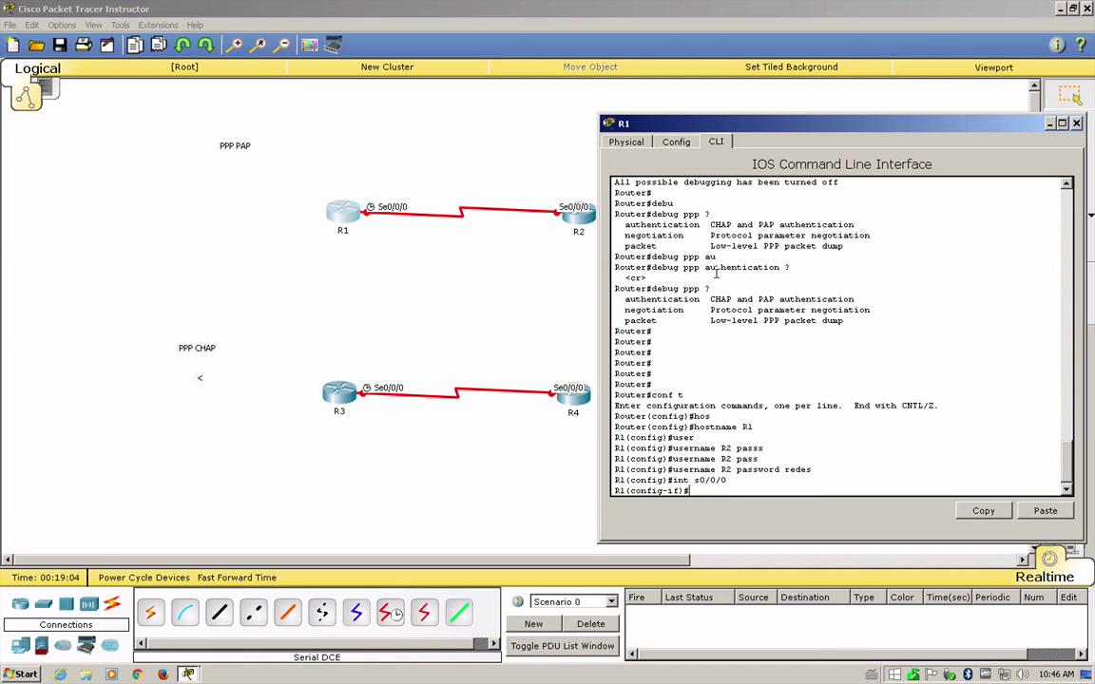
text(enca)
key(Tab)
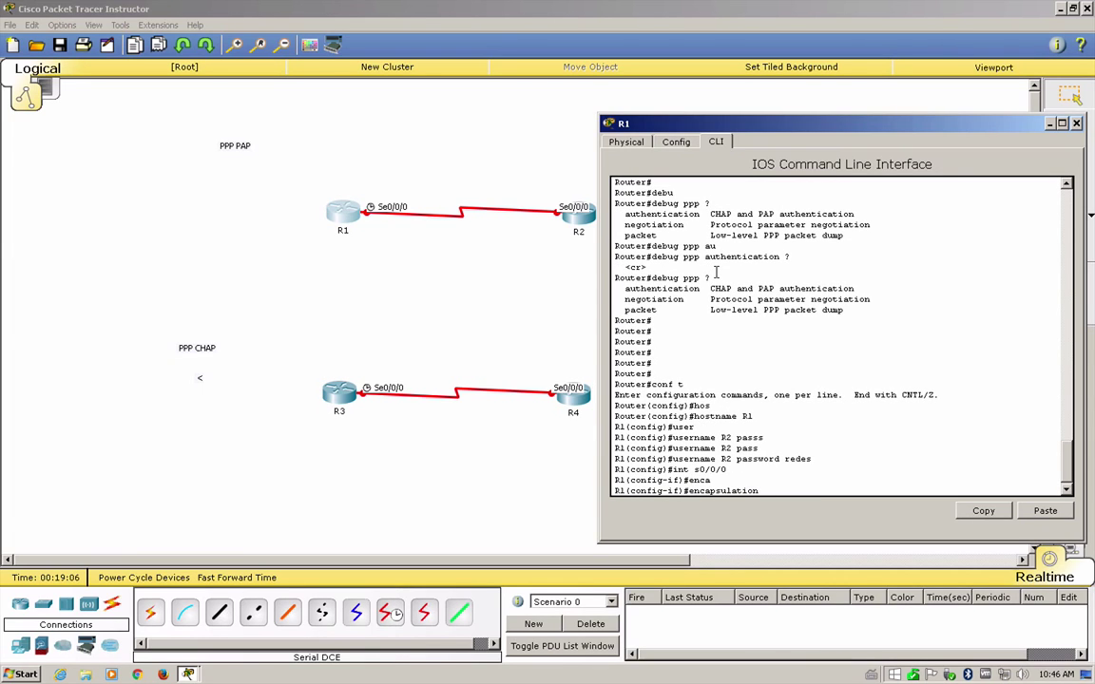
text(ppp)
key(Return)
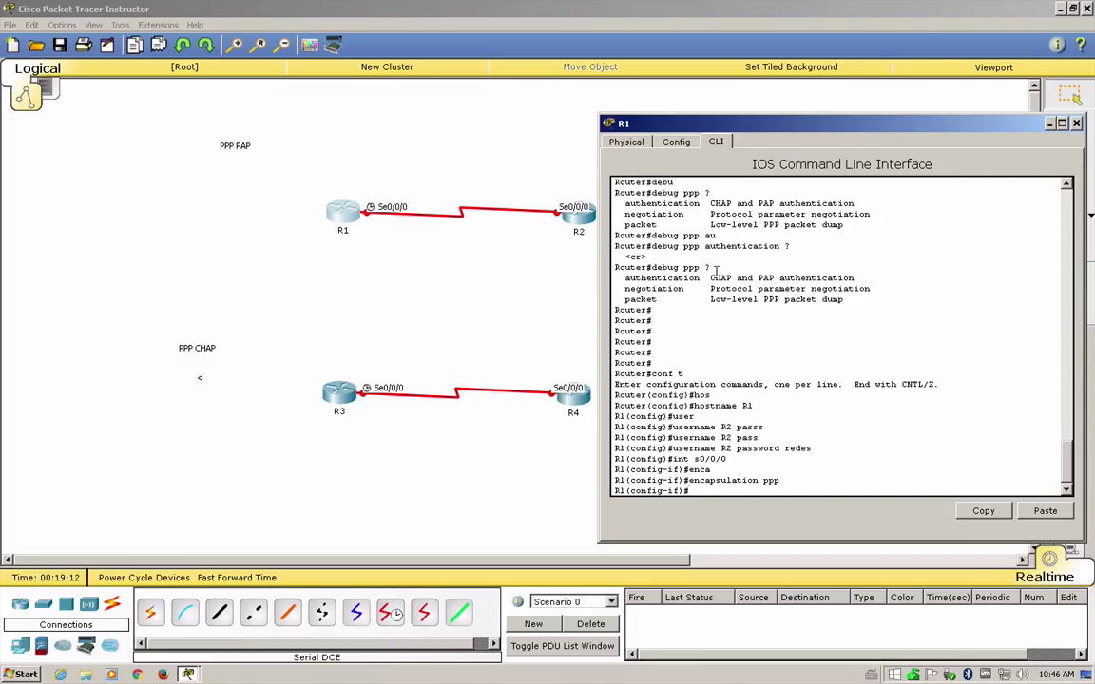
text(ppp auth)
key(Tab)
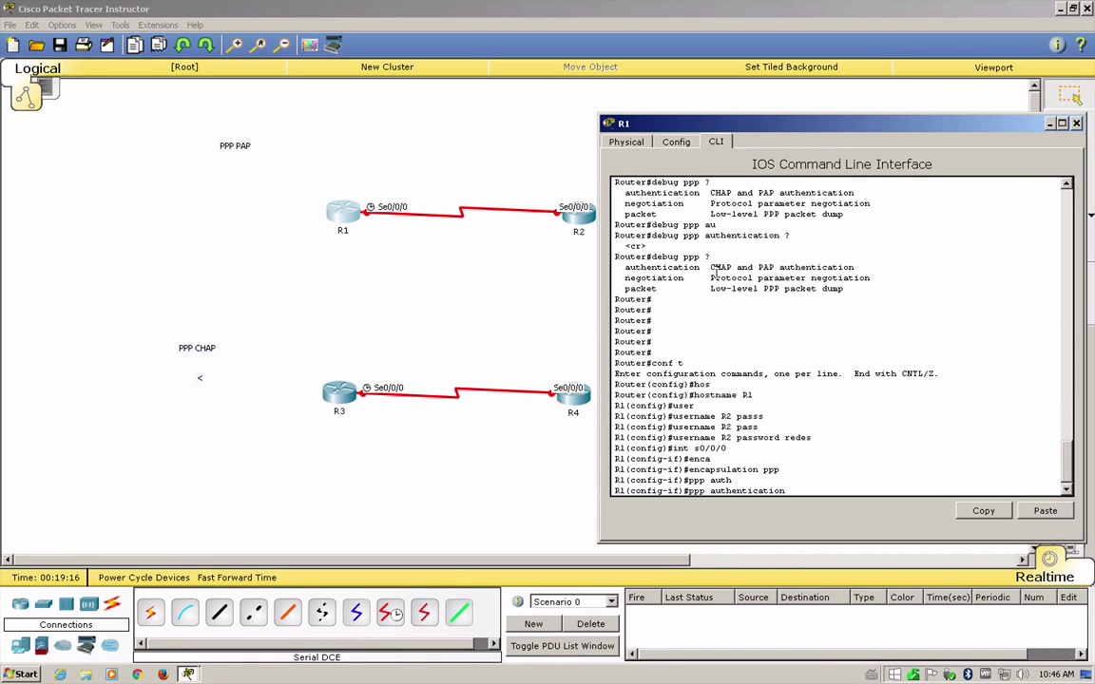
text(pap)
key(Return)
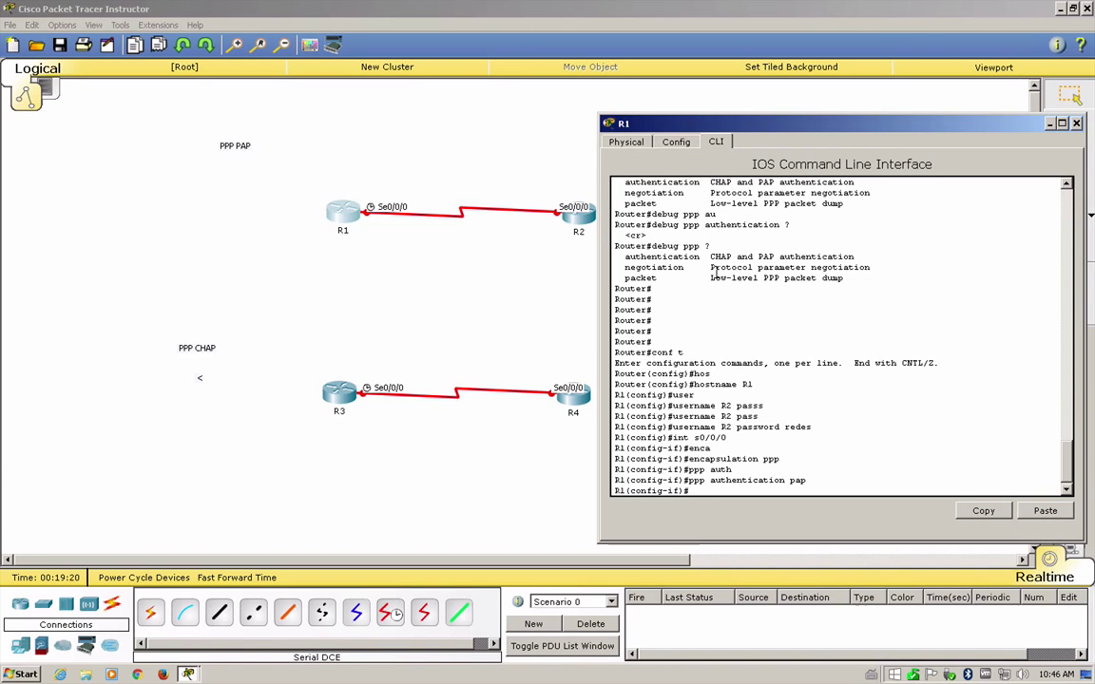
- Make Serial0/0/0 send PAP username R1 with its password, and apply no shutdown
text(ppp pap)
key(Tab)
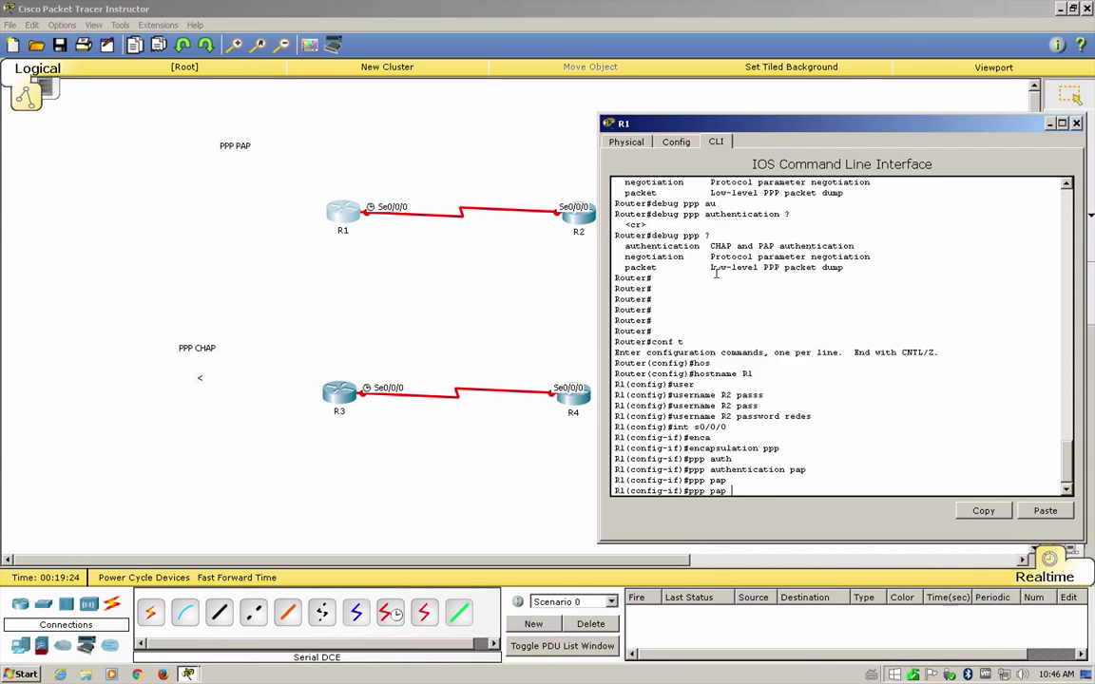
text(se)
key(Tab)
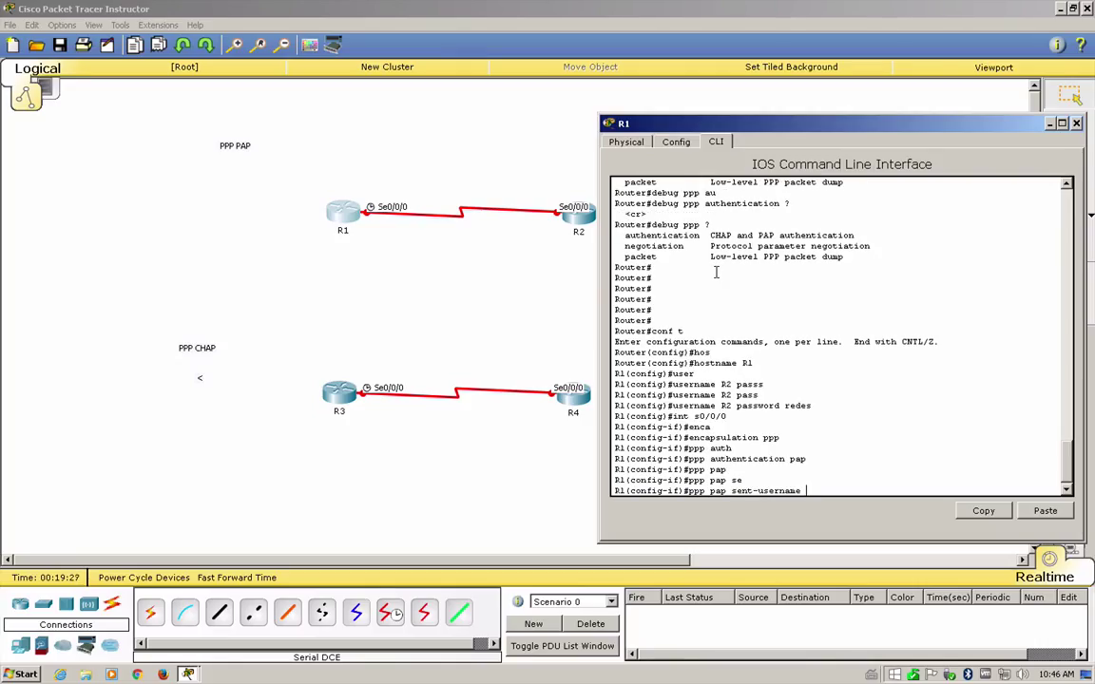
text(R1 pass)
key(Tab)
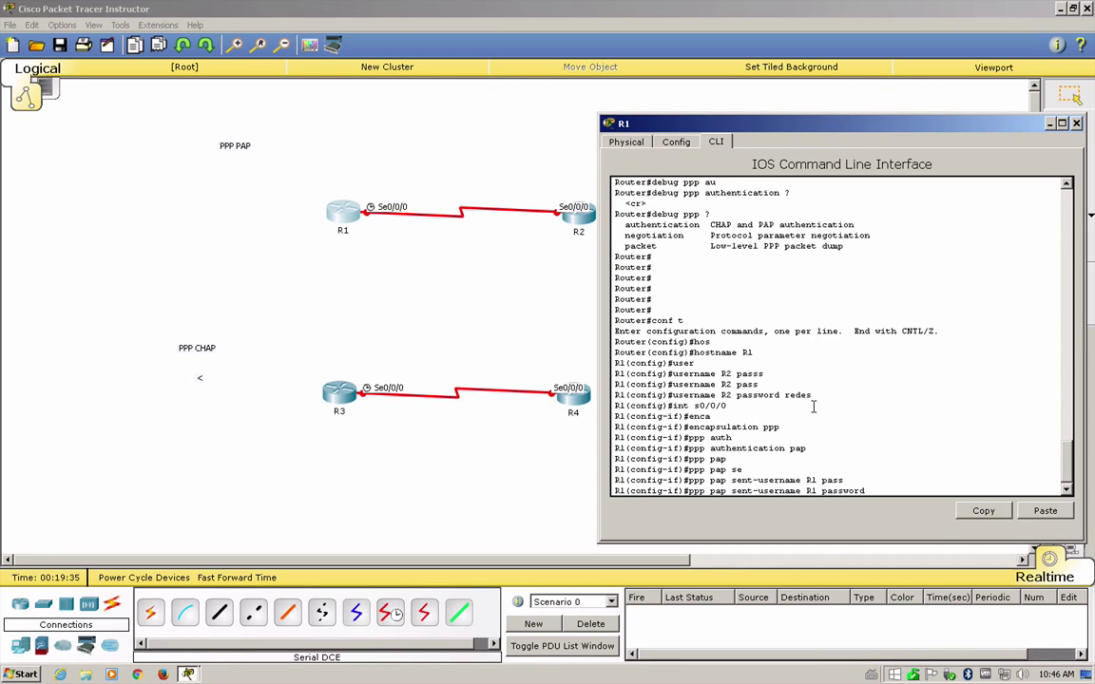
text(redes)
key(Return)
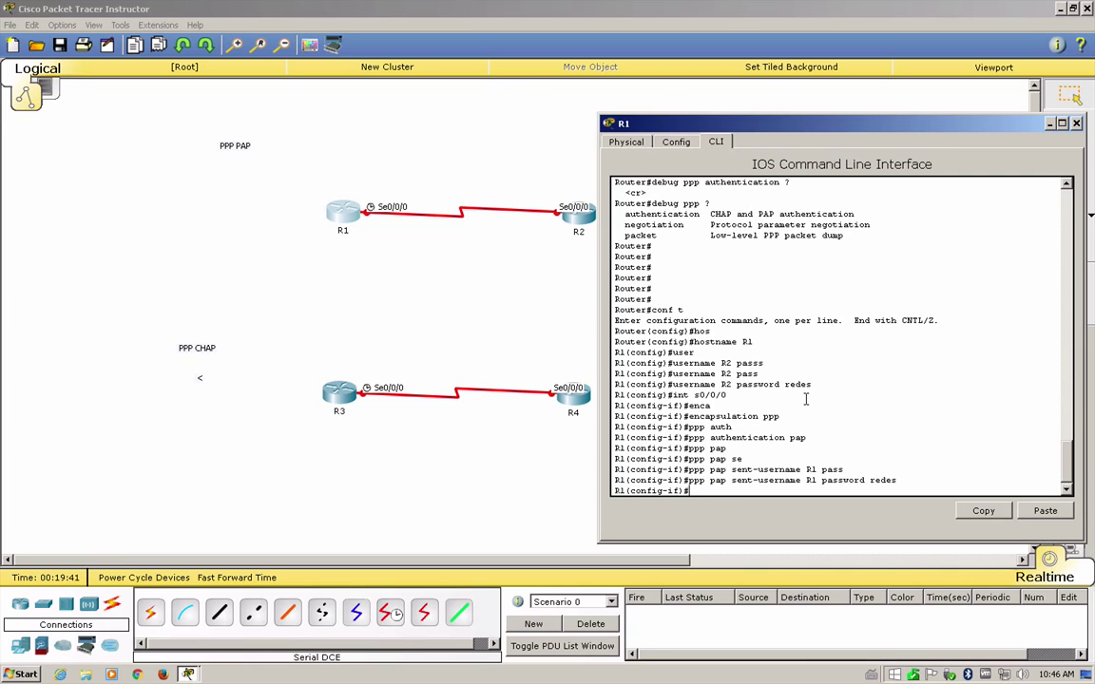
text(no shu)
key(Tab)
key(Return)
key(Return)
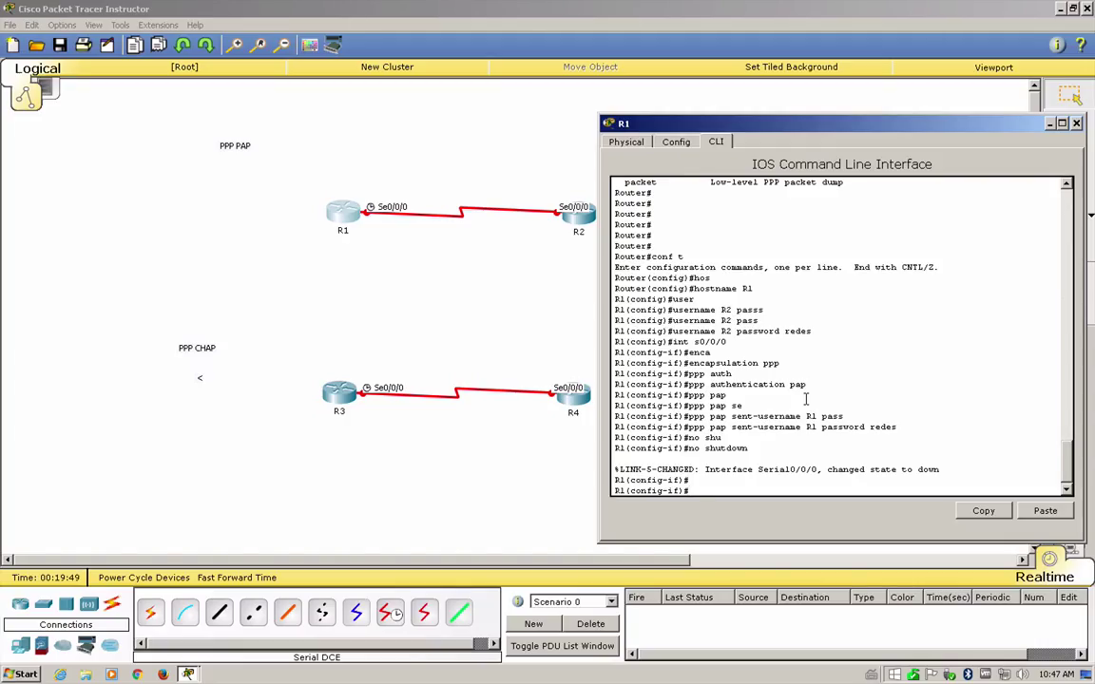
- Leave configuration mode and list R1's interfaces with sh ip int brief
key(ctrl+z)
key(Return)
key(Return)
key(Return)
key(Return)
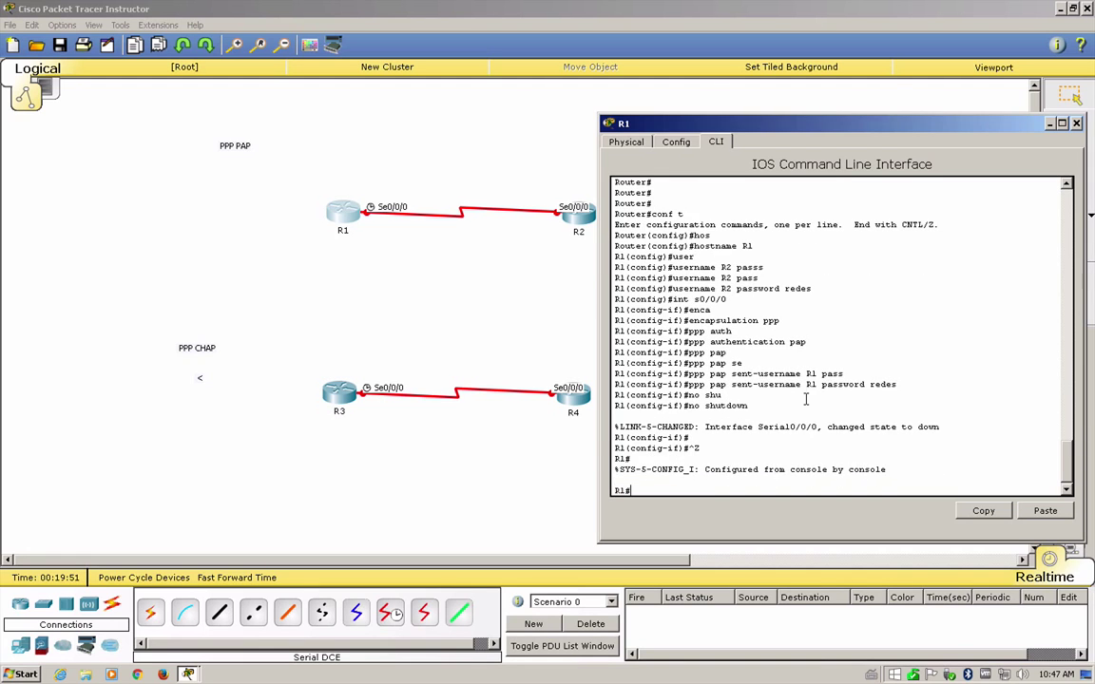
text(s)
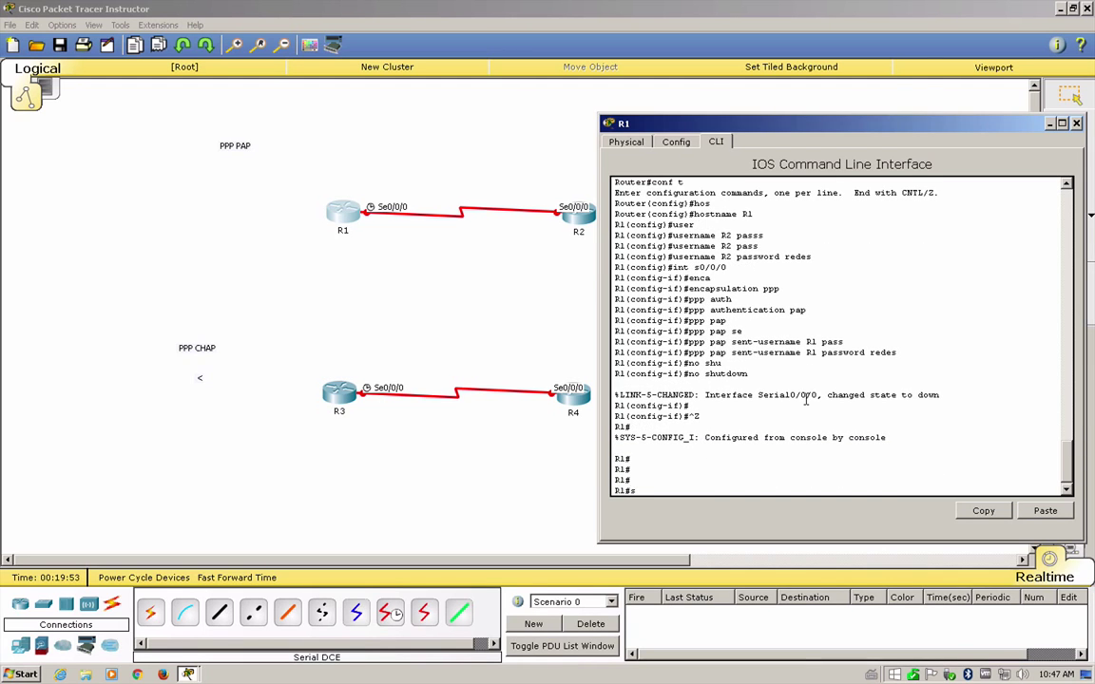
text(h ip int br)
key(Tab)
key(Return)
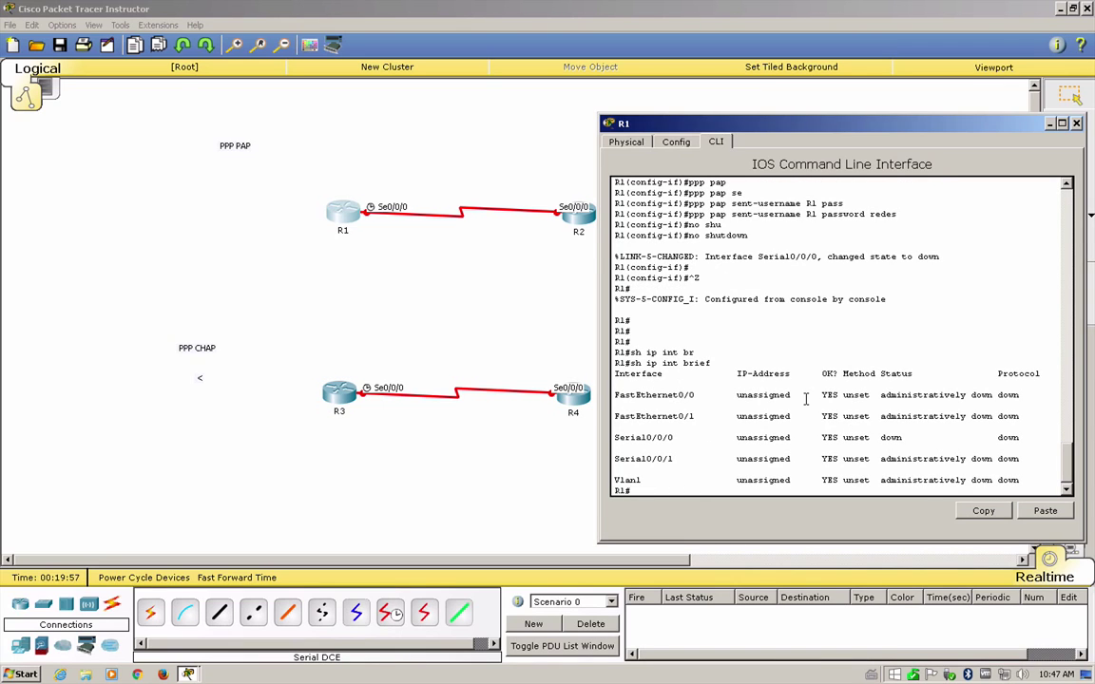
- Point out Serial0/0/0 showing status down and protocol down, then return to the topology canvas
double_click(892, 437)
double_click(1007, 437)
double_click(885, 437)
double_click(1008, 437)
click(437, 254)
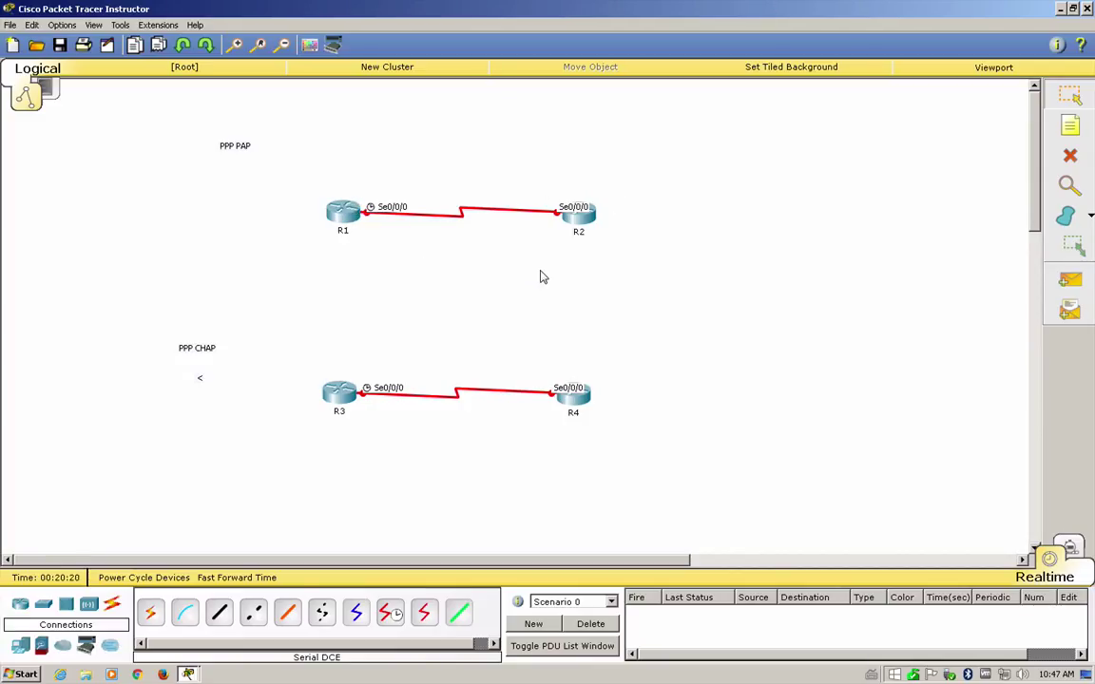
- Open router R2's CLI, decline the initial configuration dialog, and enter global configuration mode
click(573, 213)
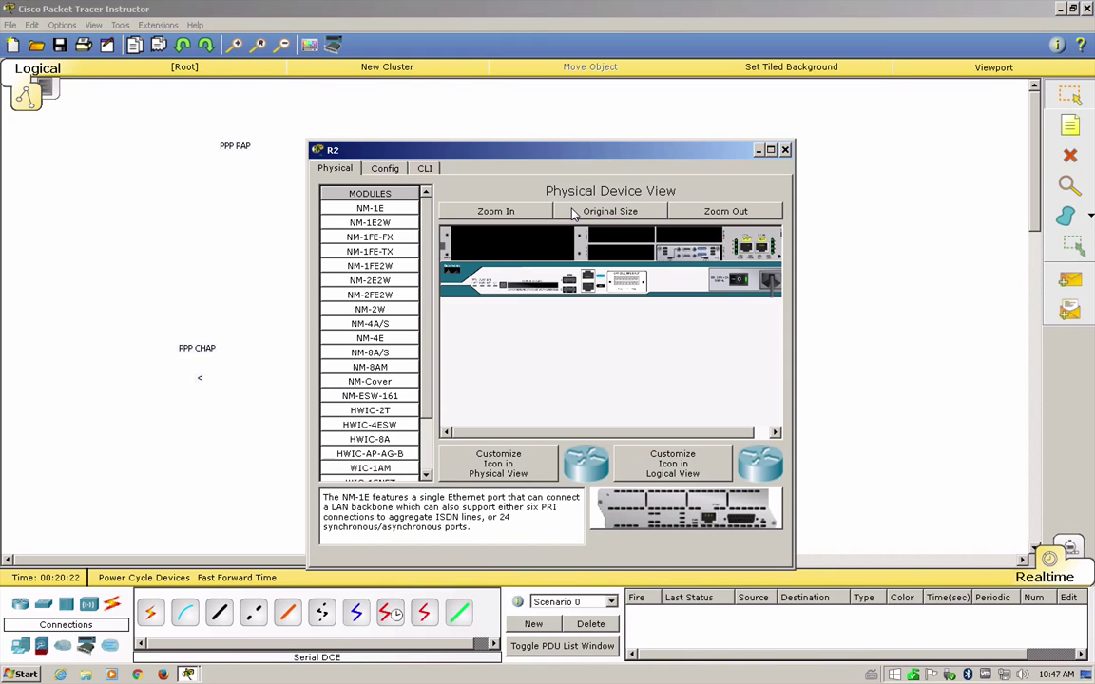
click(424, 168)
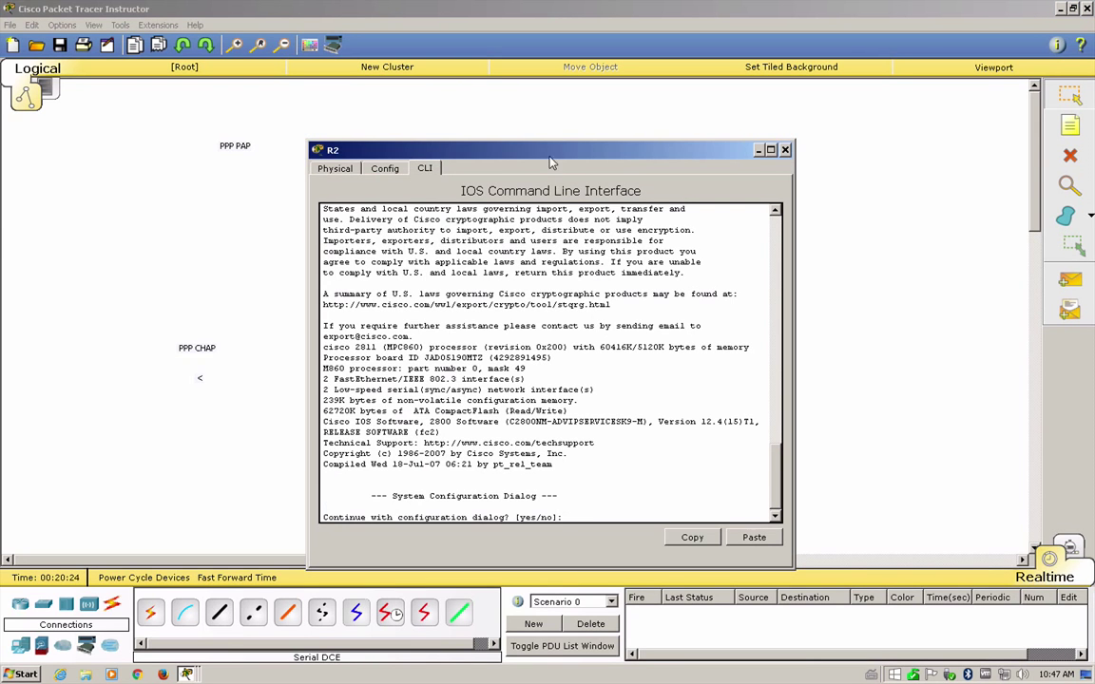
drag(549, 153, 829, 161)
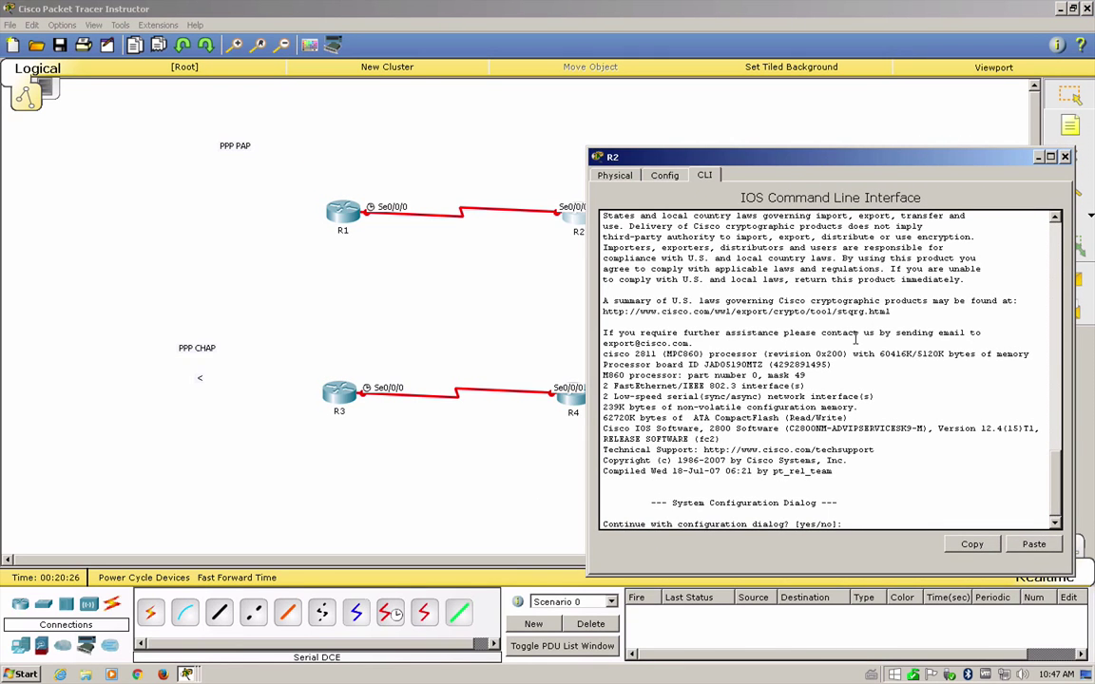
text(no)
key(Return)
key(Return)
key(Return)
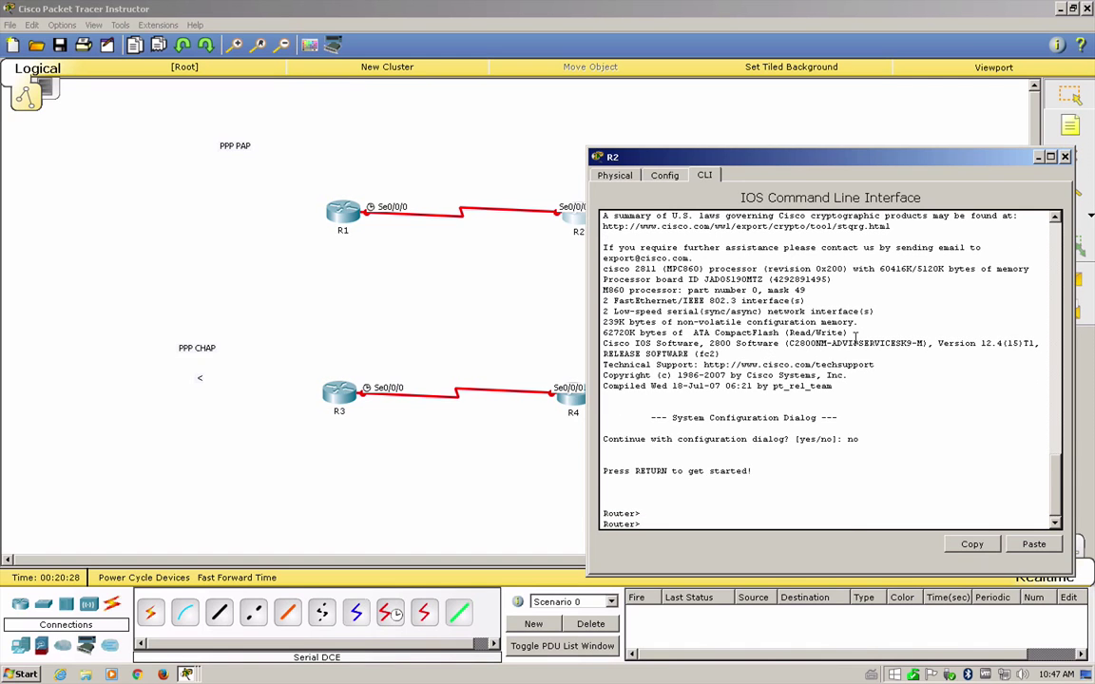
text(en)
key(Return)
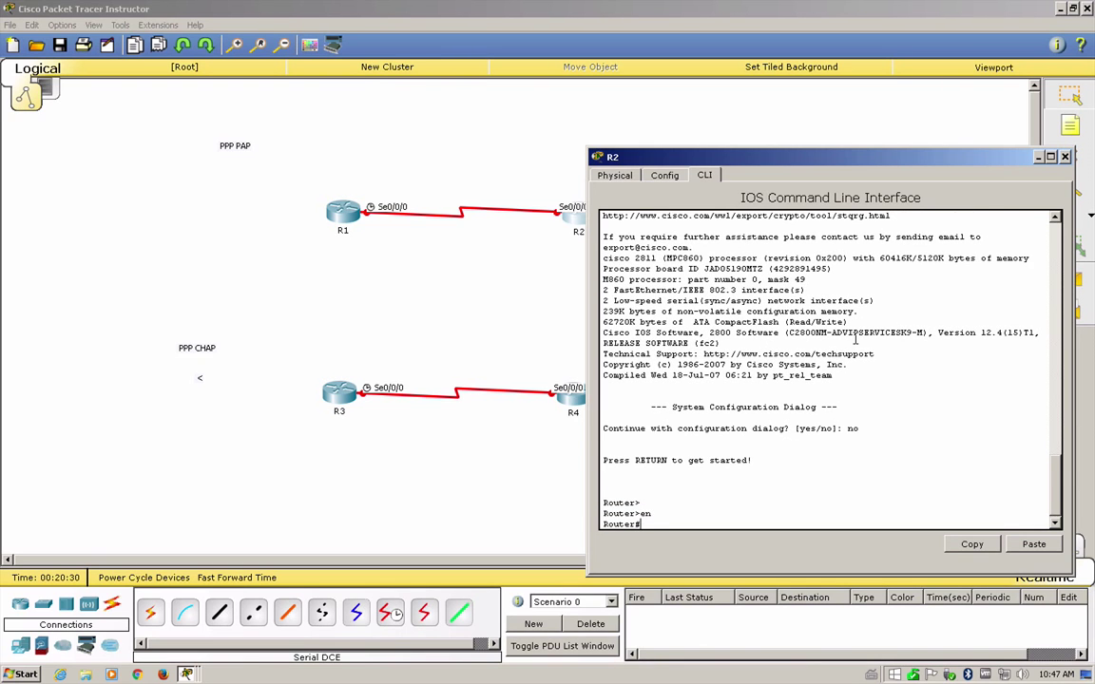
text(conf)
key(Tab)
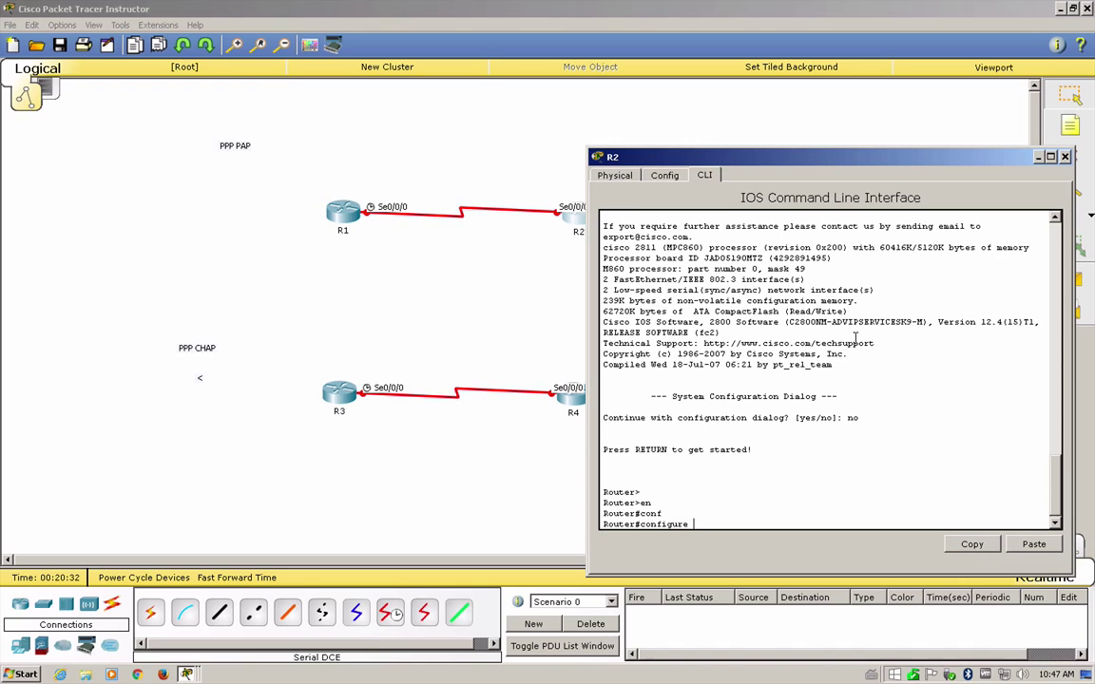
text(t)
key(Return)
- Set the router's hostname to R2
text(hos)
key(Tab)
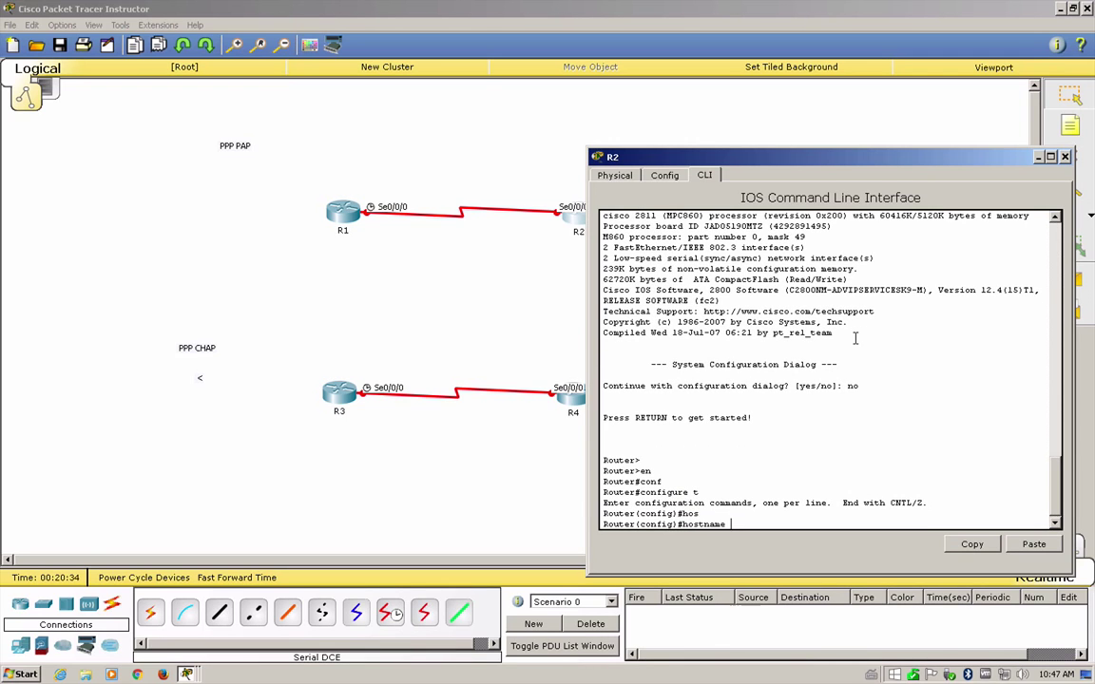
text(R2)
key(Return)
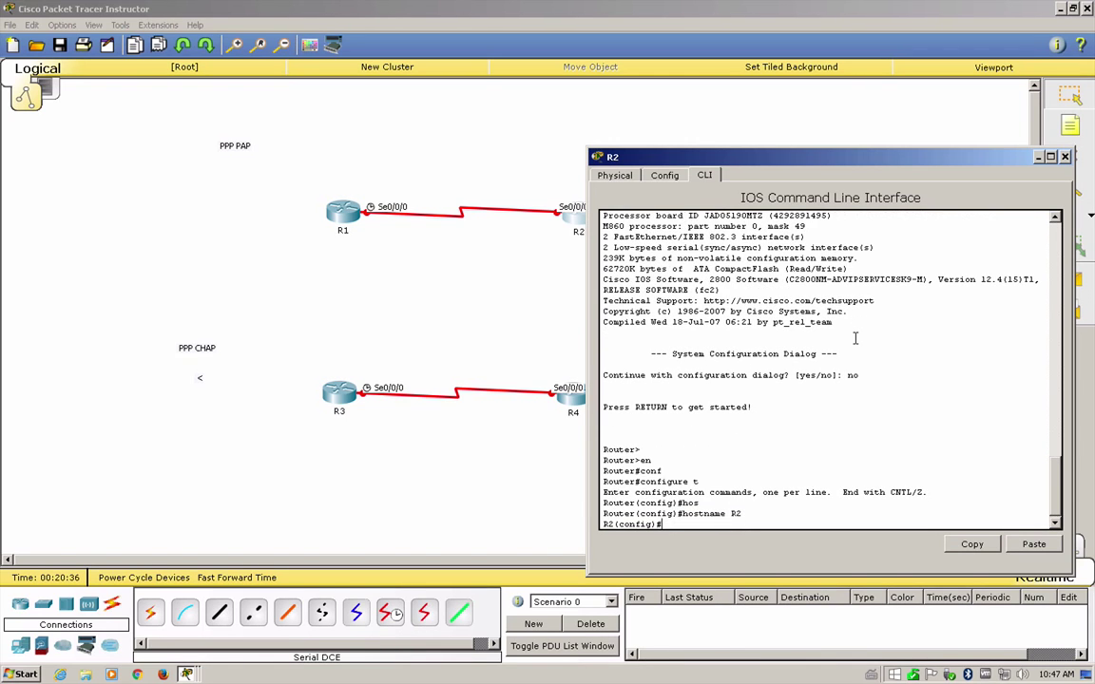
- Add local username R1 with its password on R2, then exit global configuration
text(user)
key(Tab)
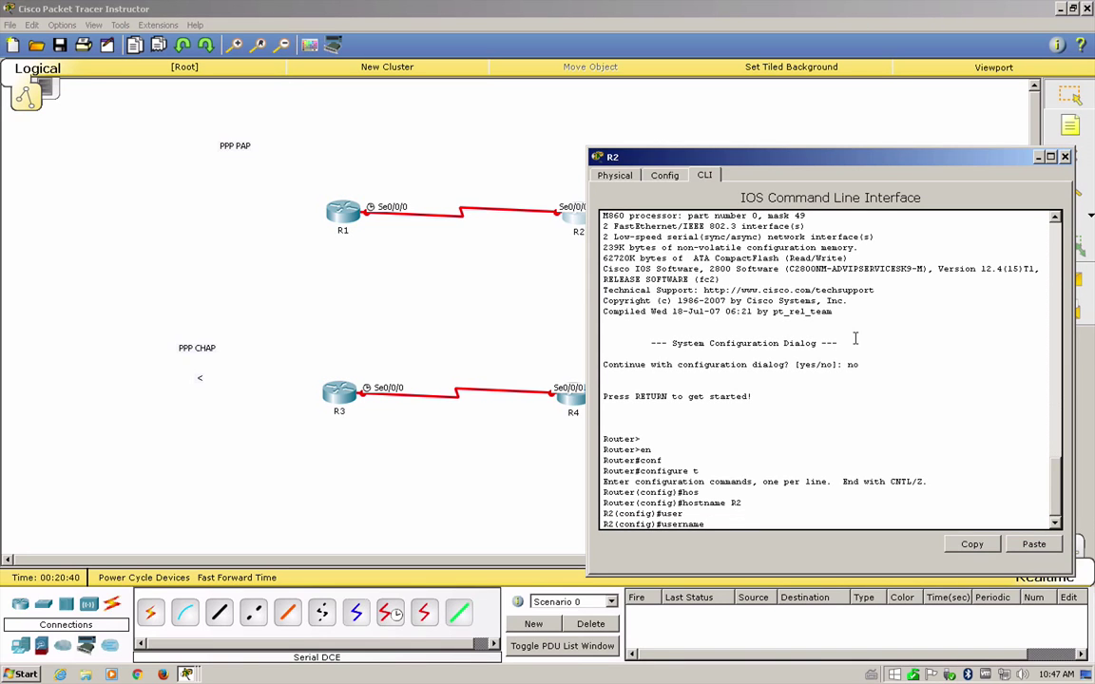
text(R)
text(1 pass)
key(Tab)
text(redes)
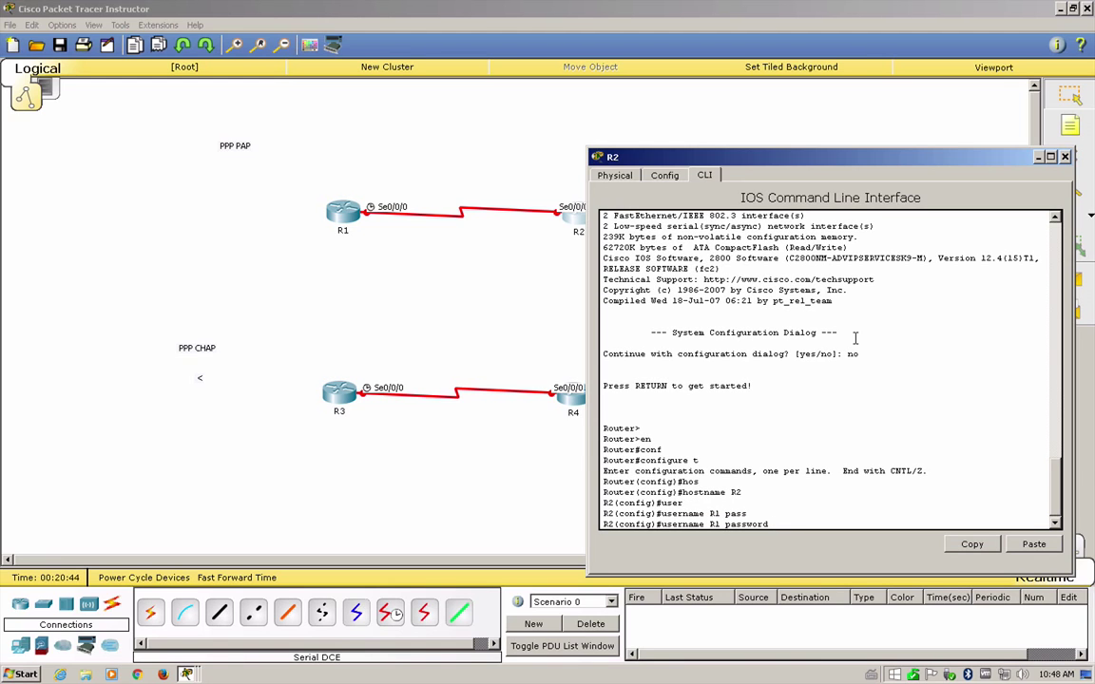
key(Return)
key(Return)
key(Return)
key(Return)
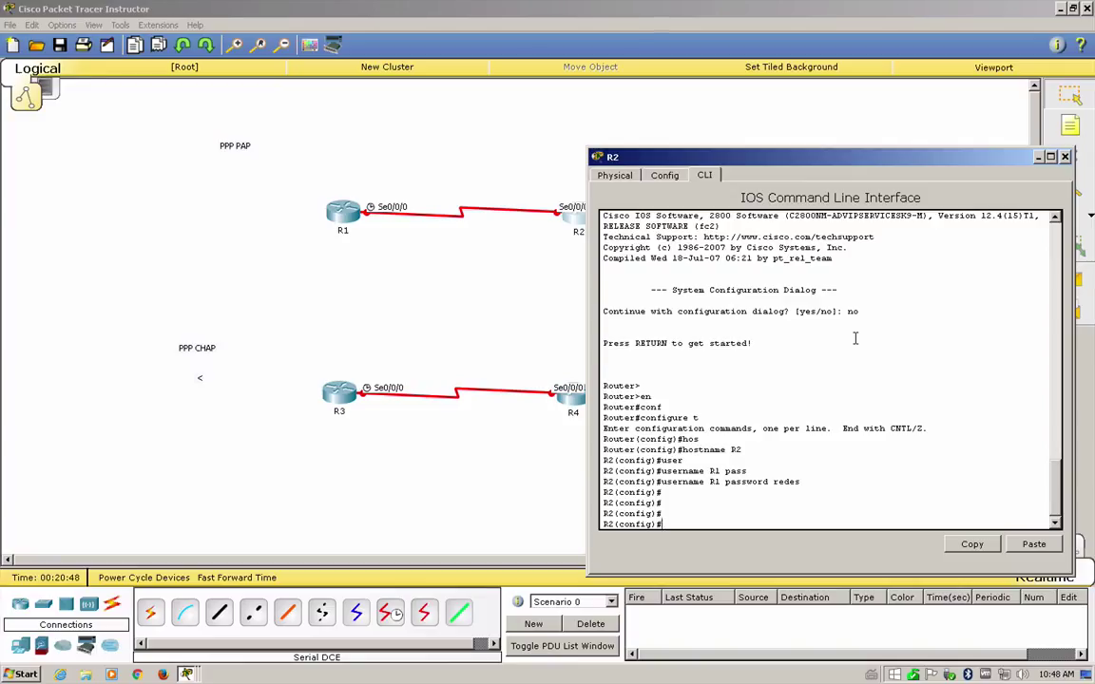
text(exit)
key(Return)
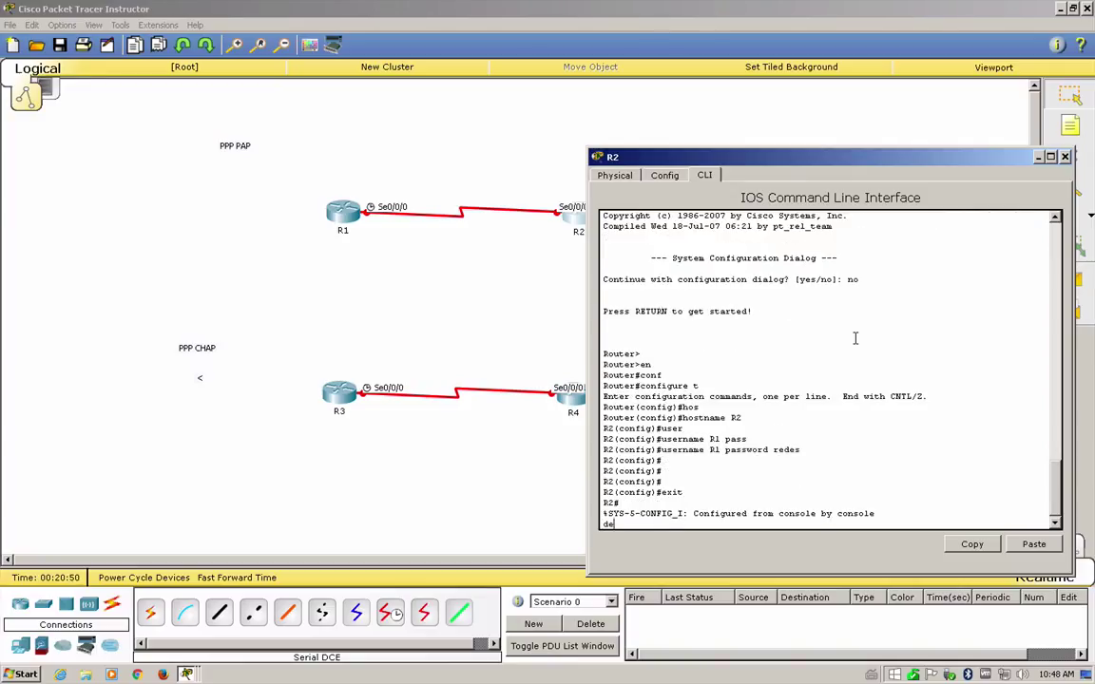
- Turn on debug ppp authentication at R2's privileged prompt
text(debu)
key(Tab)
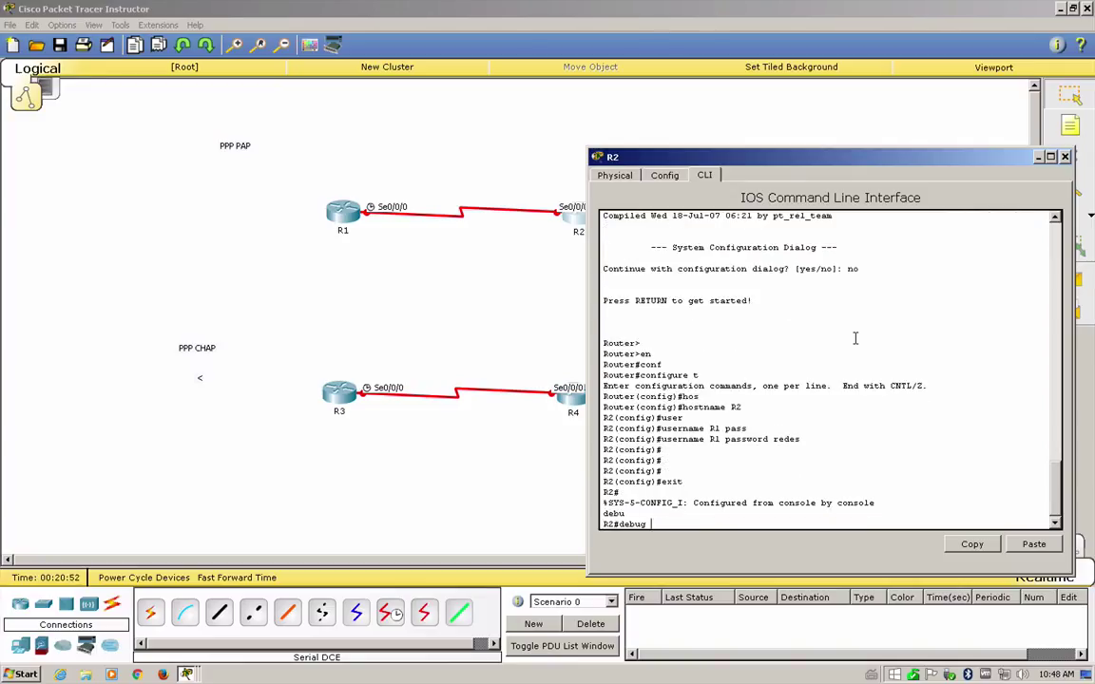
text(ppp)
text(u)
key(Tab)
key(Return)
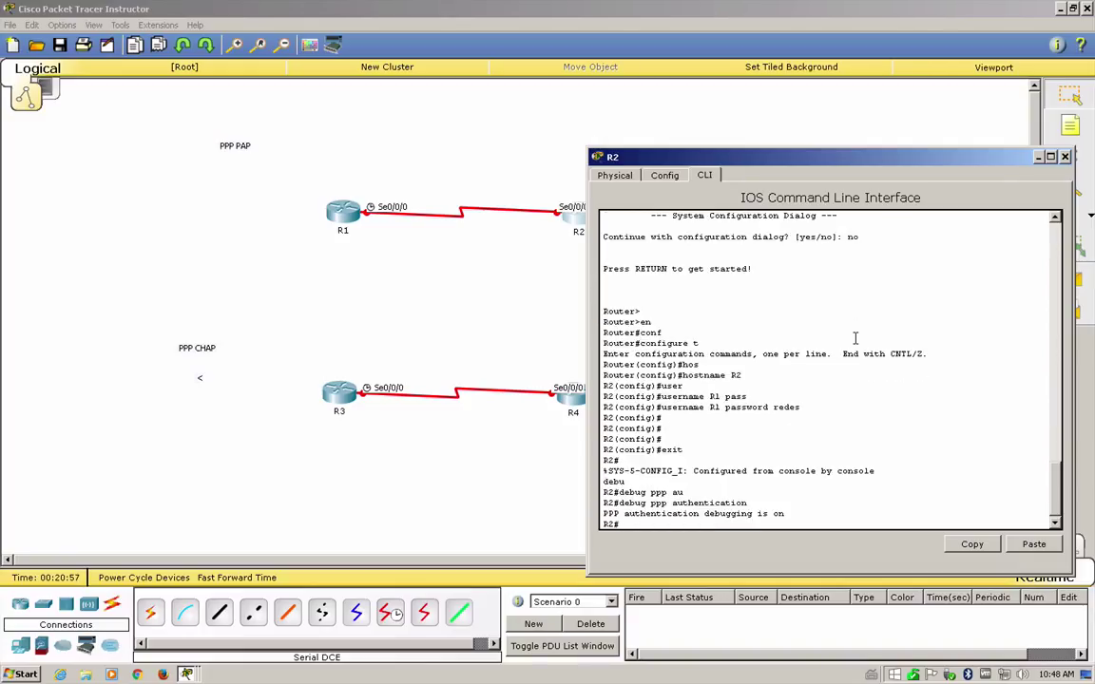
key(Return)
key(Return)
key(Return)
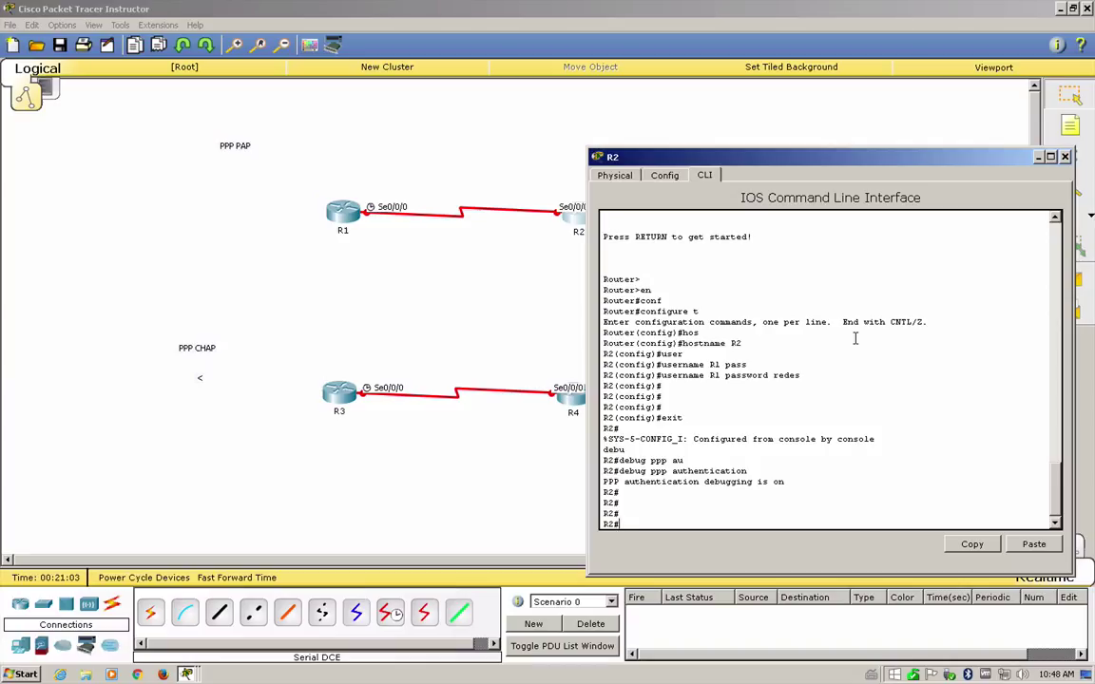
- Set R2's Serial0/0/0 to PPP encapsulation with PAP authentication required
text(conf t)
key(Return)
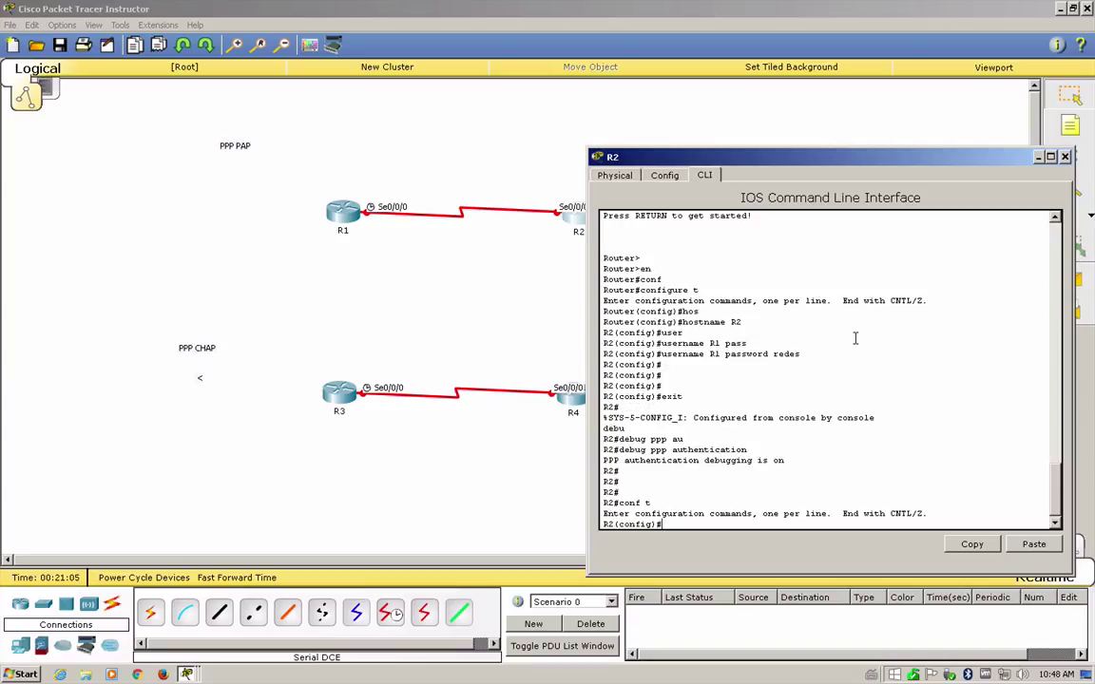
text(int s0/0/0)
key(Return)
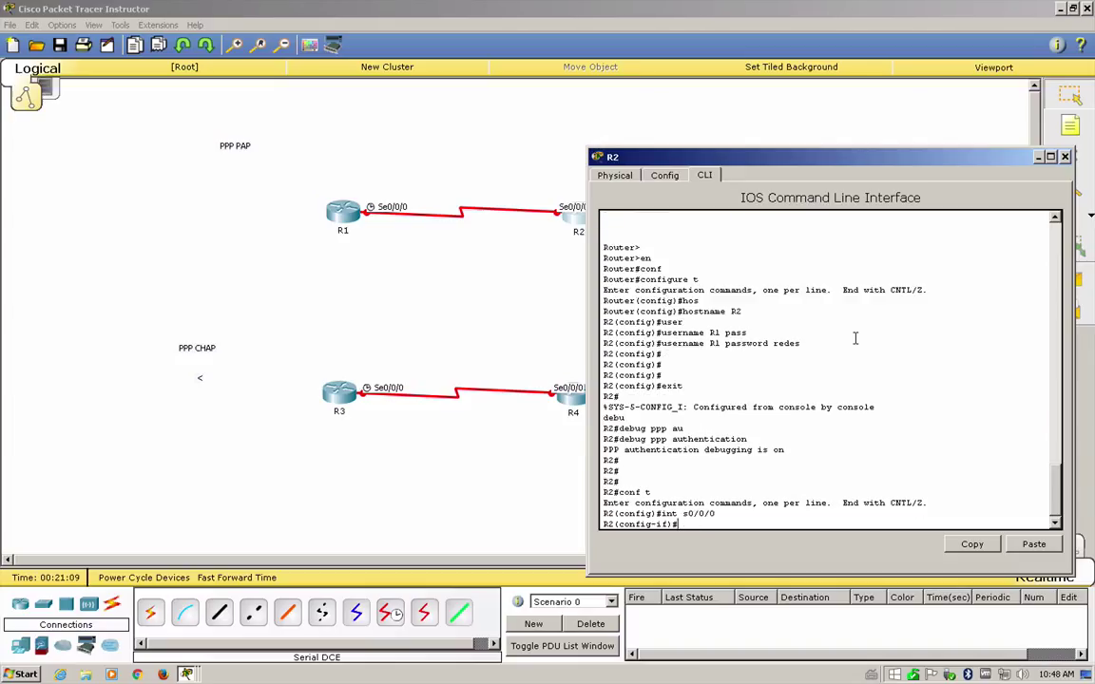
text(enca)
key(Tab)
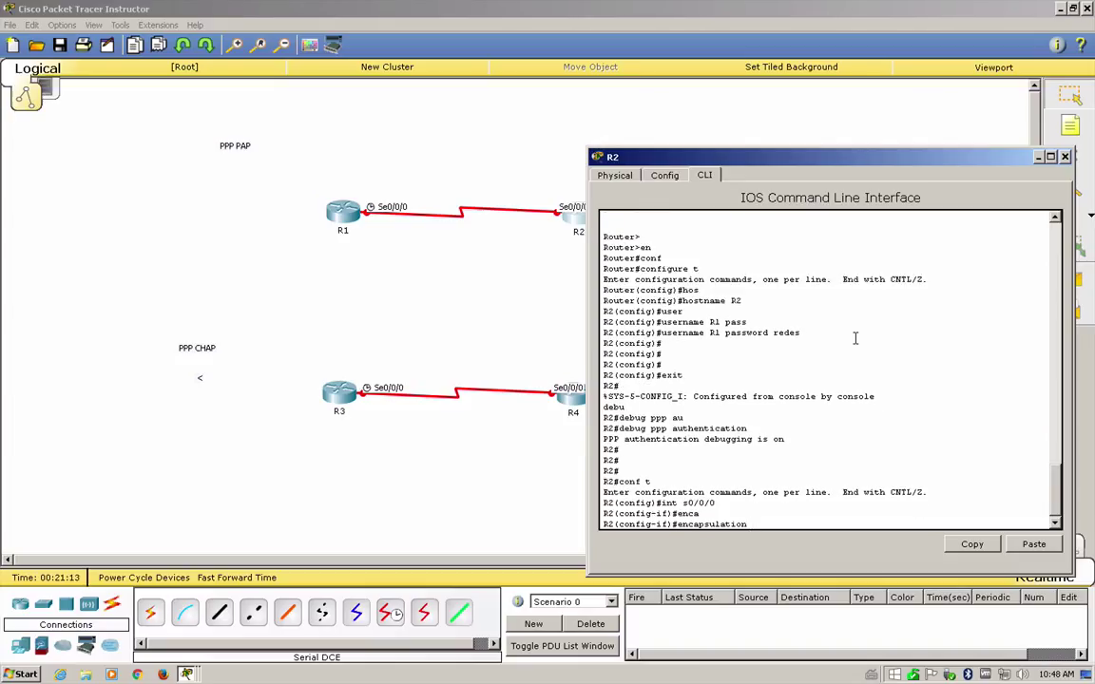
text(ppp)
key(Return)
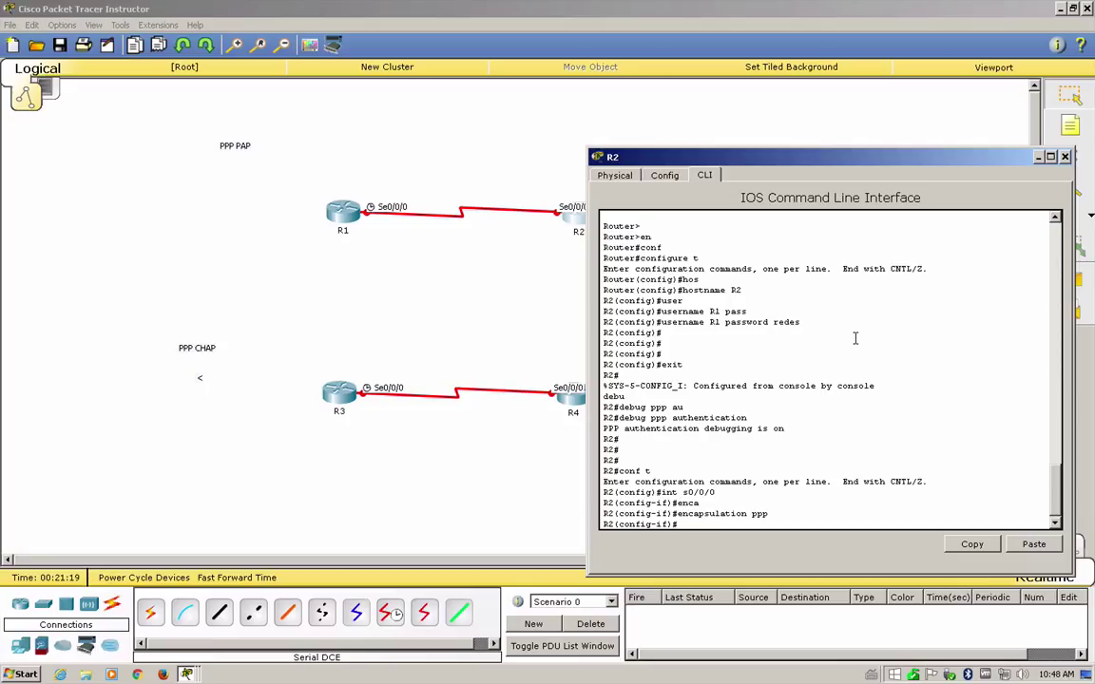
text(ppp au)
key(Tab)
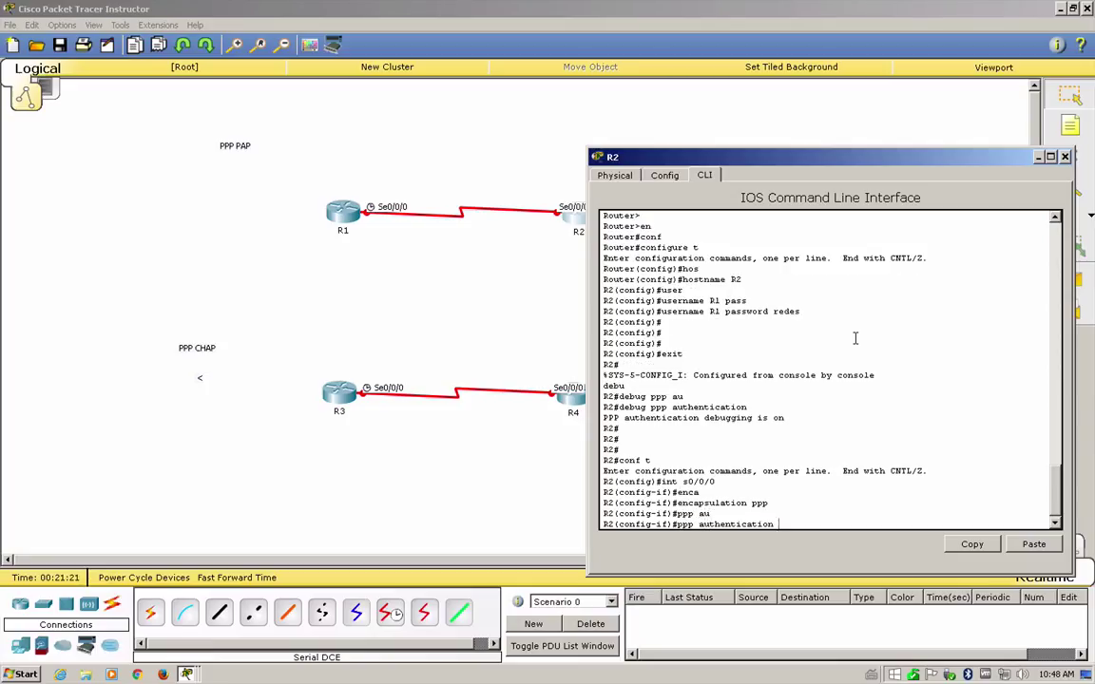
text(pap)
key(Return)
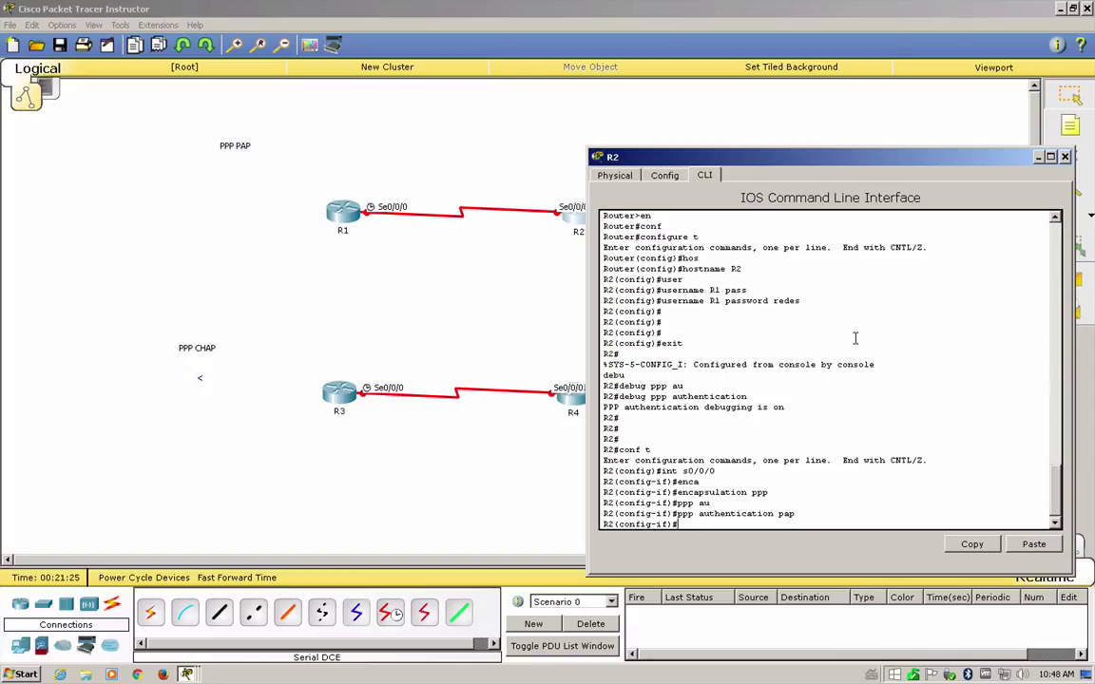
- Make Serial0/0/0 send PAP username R2 with its password, and prepare the no shutdown command
text(ppp papa)
key(Tab)
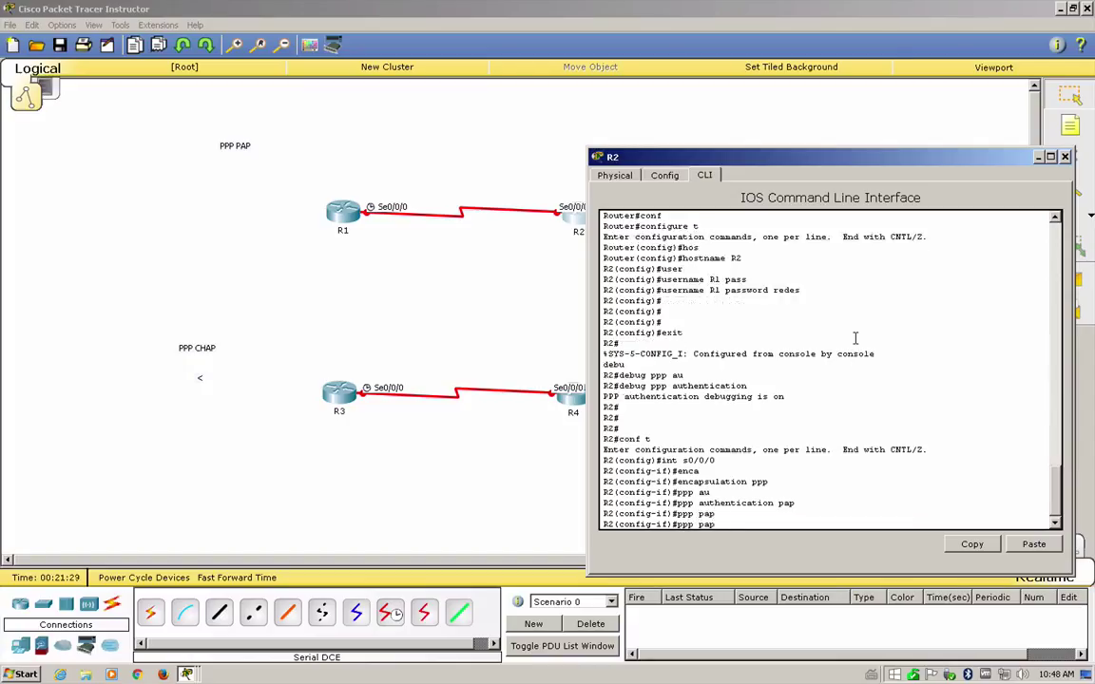
text(sen)
key(Tab)
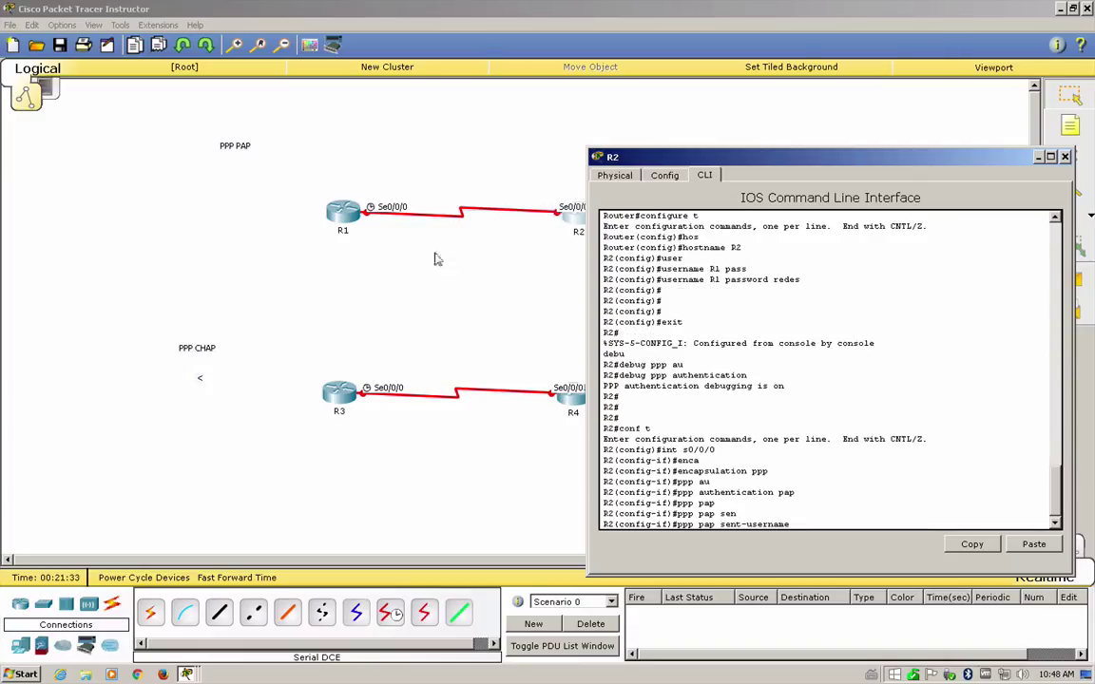
text(R2 pas)
key(Tab)
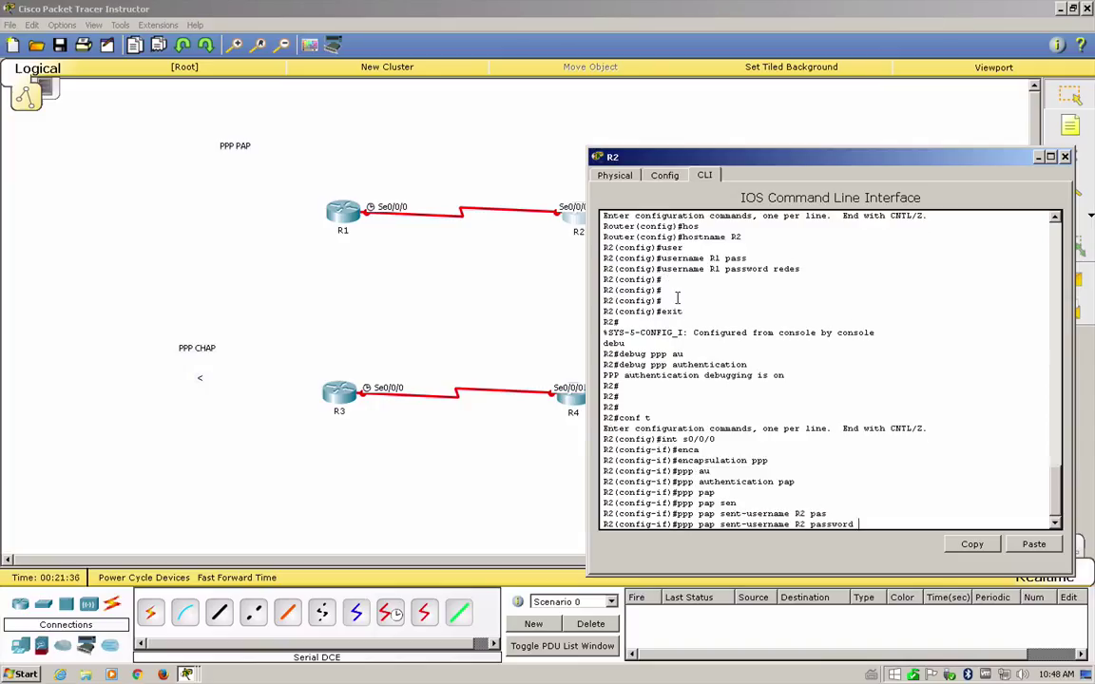
text(redes)
key(Return)
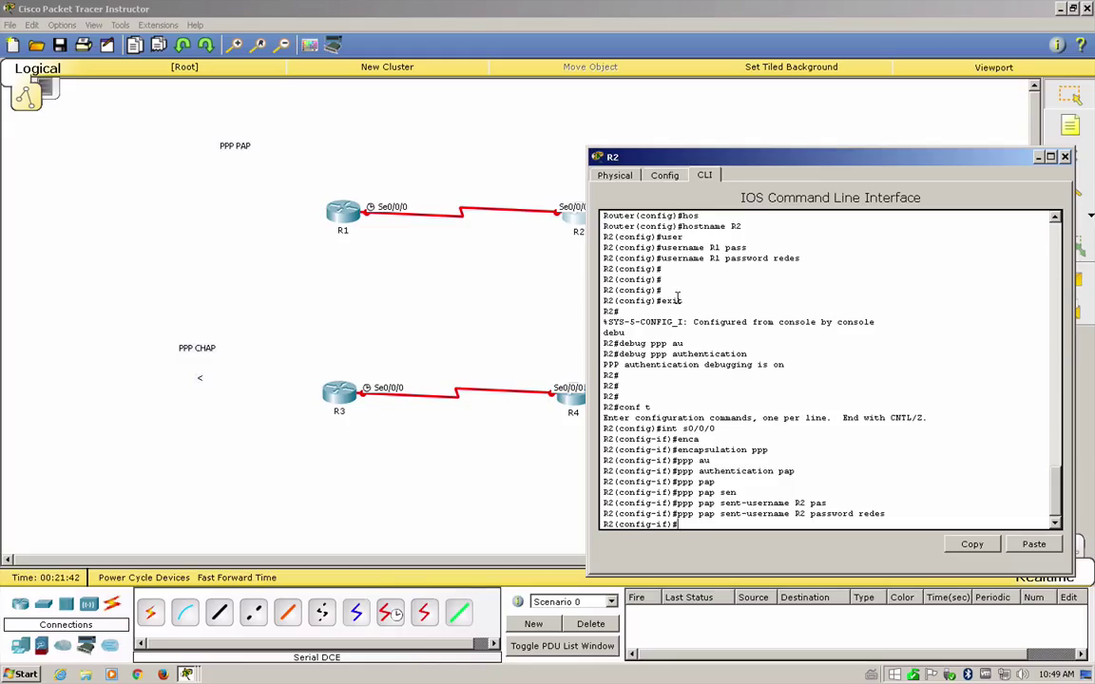
text(no shu)
key(Tab)
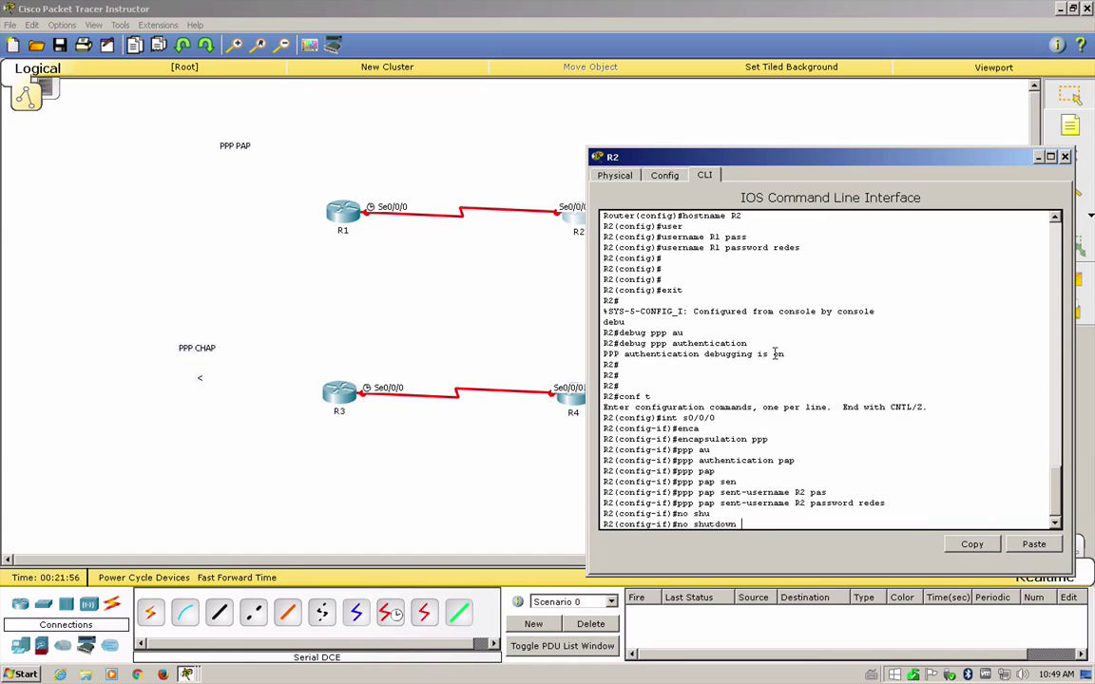
- Enable R2's Serial0/0/0, note the line protocol up message, and disable all debugging with do un all
key(Return)
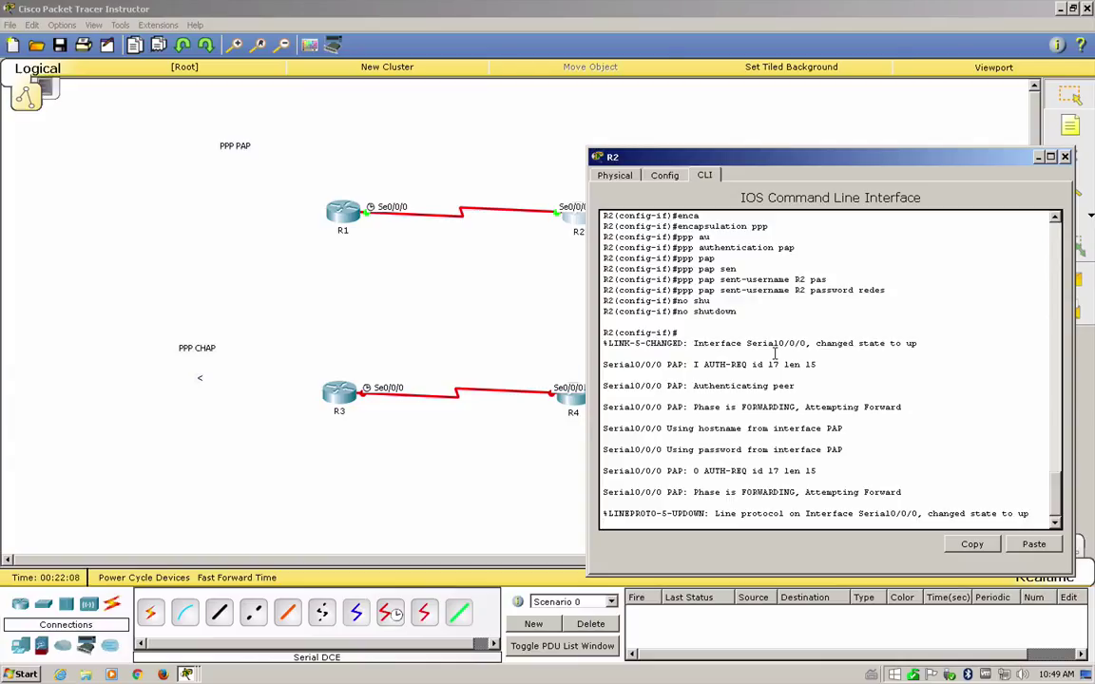
drag(1039, 513, 724, 515)
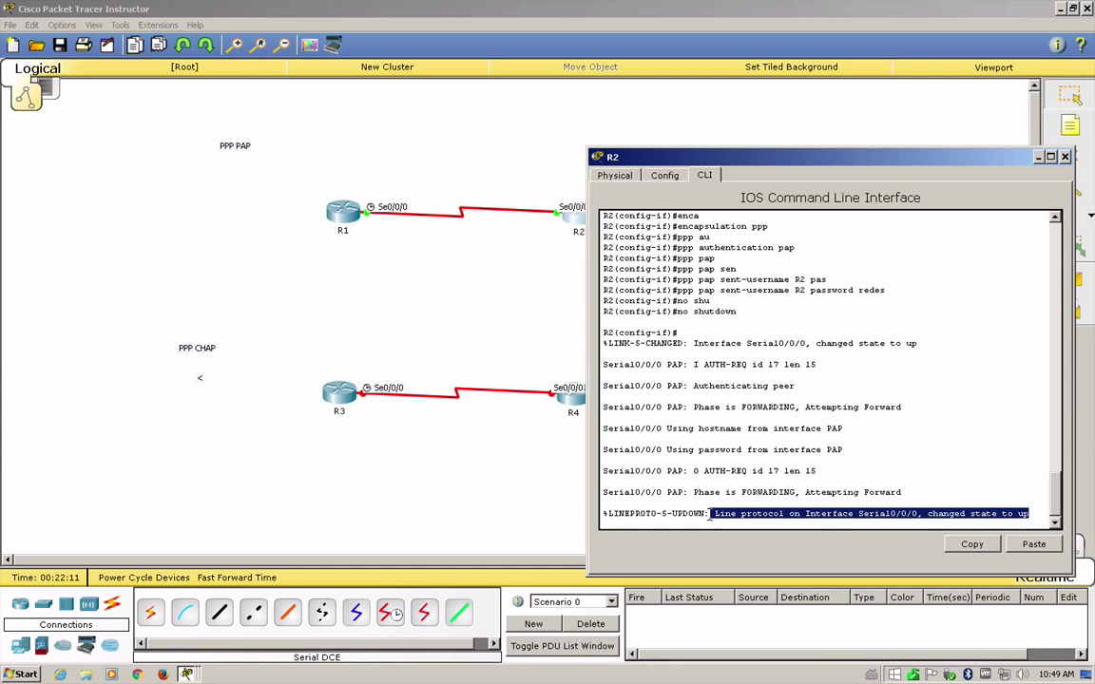
key(Return)
key(Return)
text(do un all)
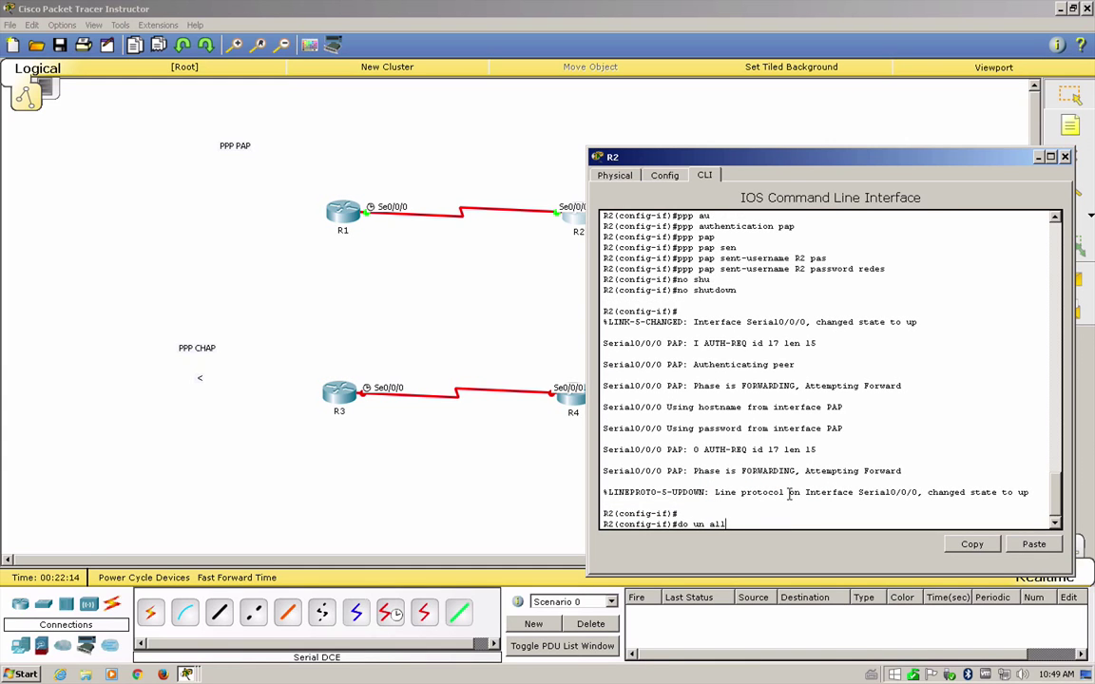
key(Return)
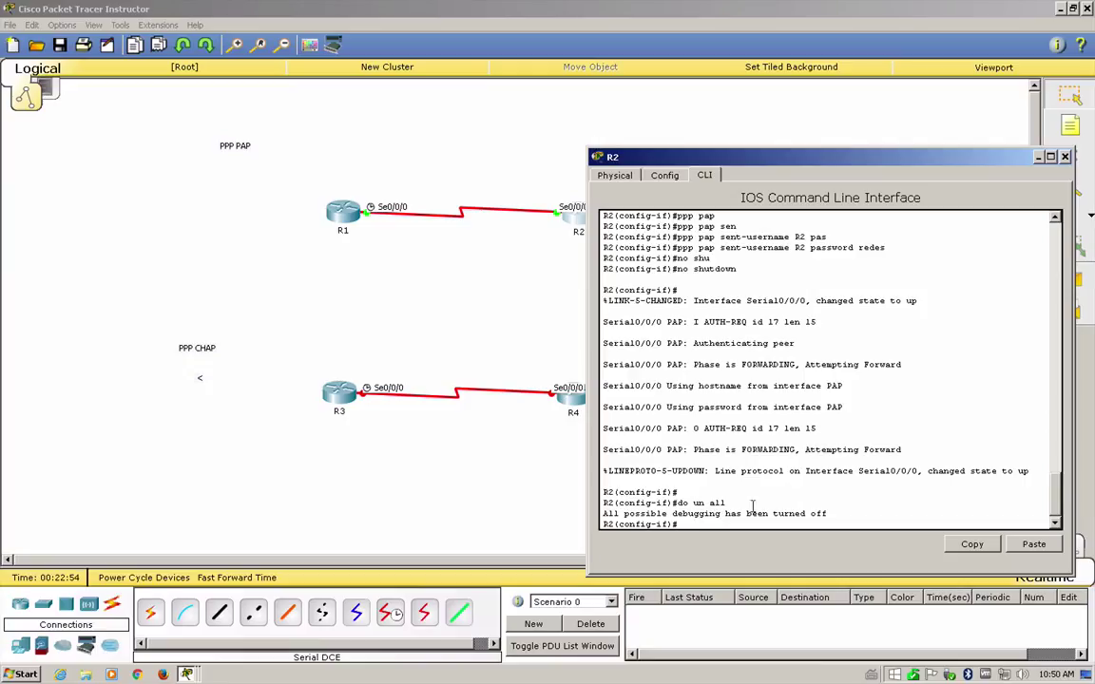
- Highlight the do un all command, the debugging-off message, and the PAP authentication debug lines
drag(727, 498, 789, 504)
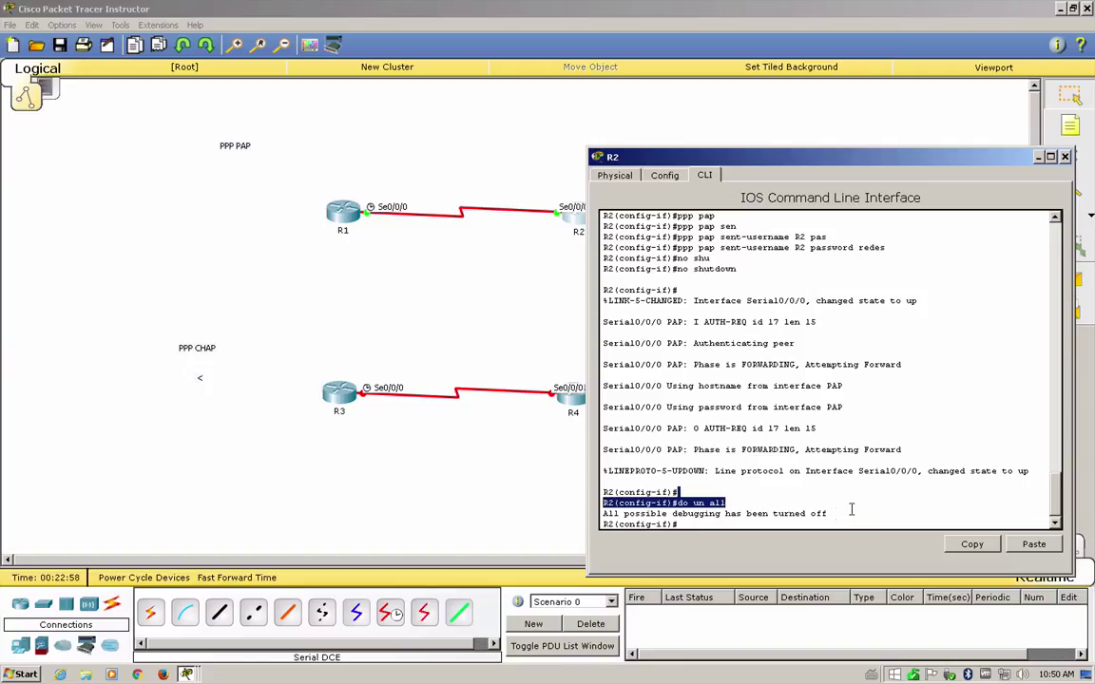
drag(826, 514, 598, 514)
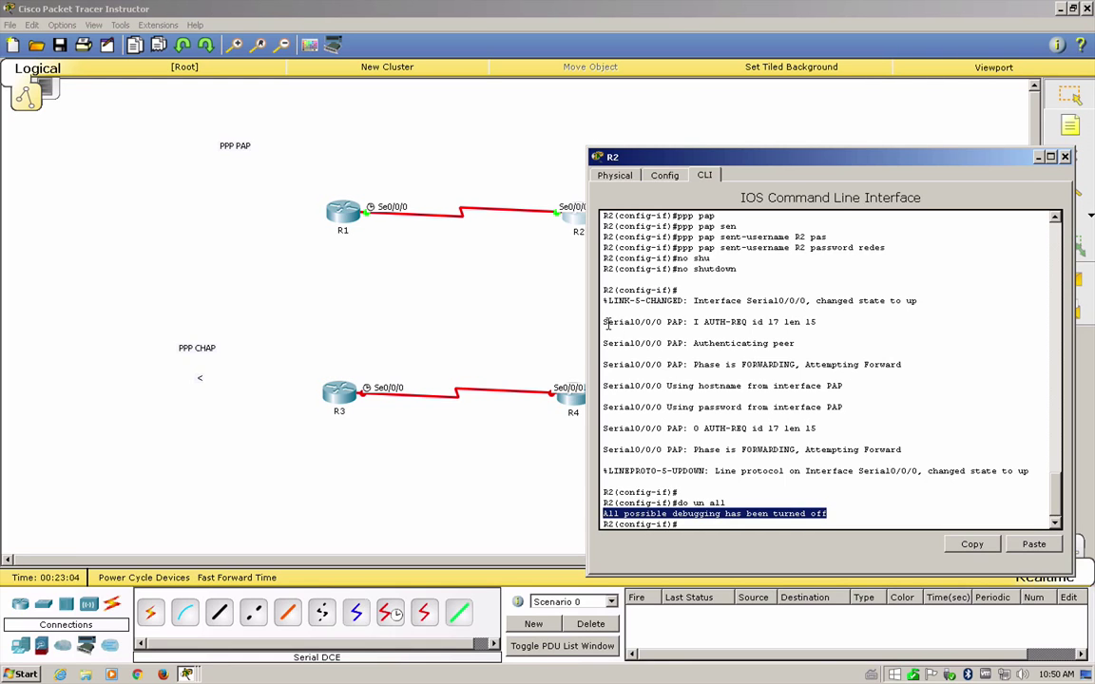
drag(605, 324, 967, 458)
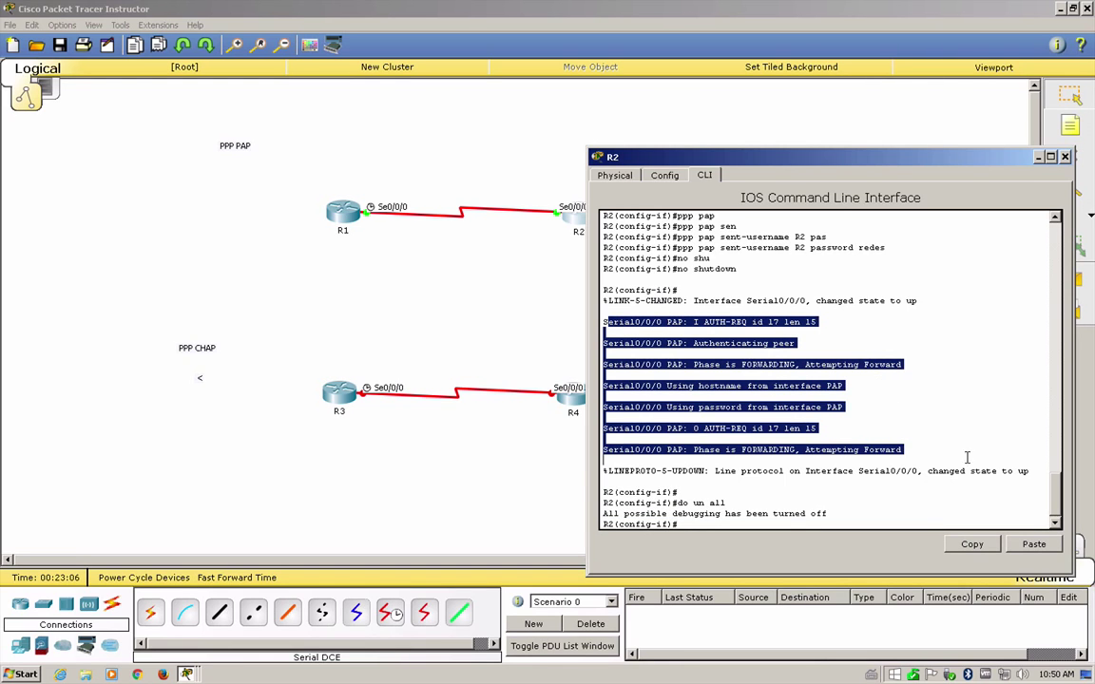
click(754, 322)
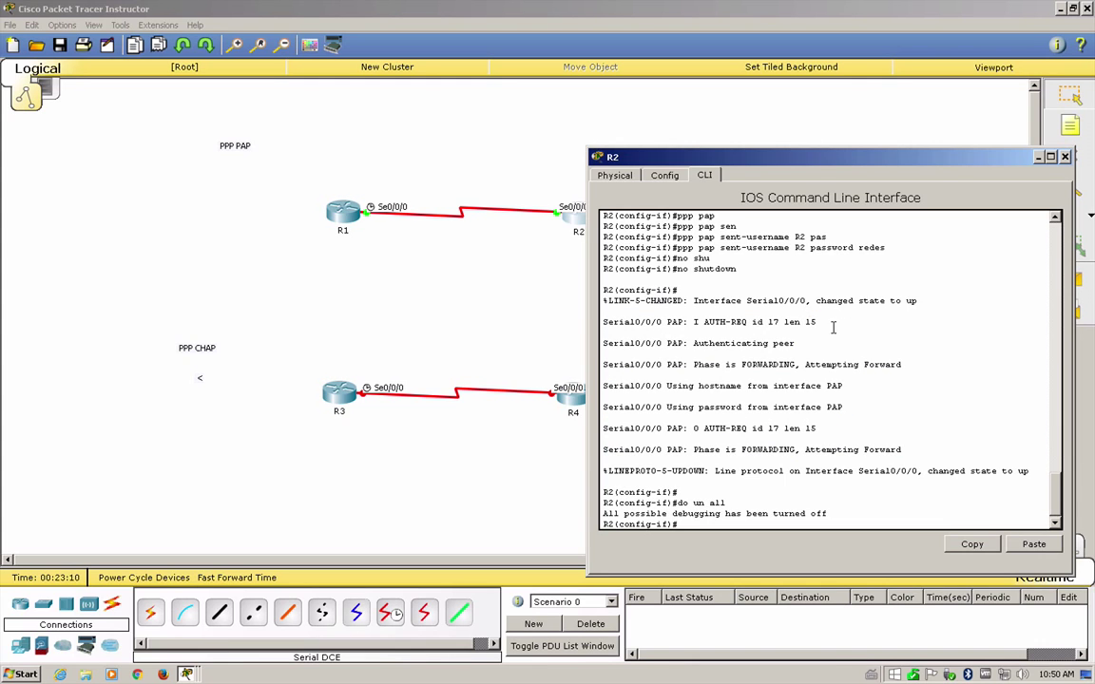
- Point out Authenticating, peer, hostname, password and FORWARDING in the log, then leave configuration mode
double_click(733, 344)
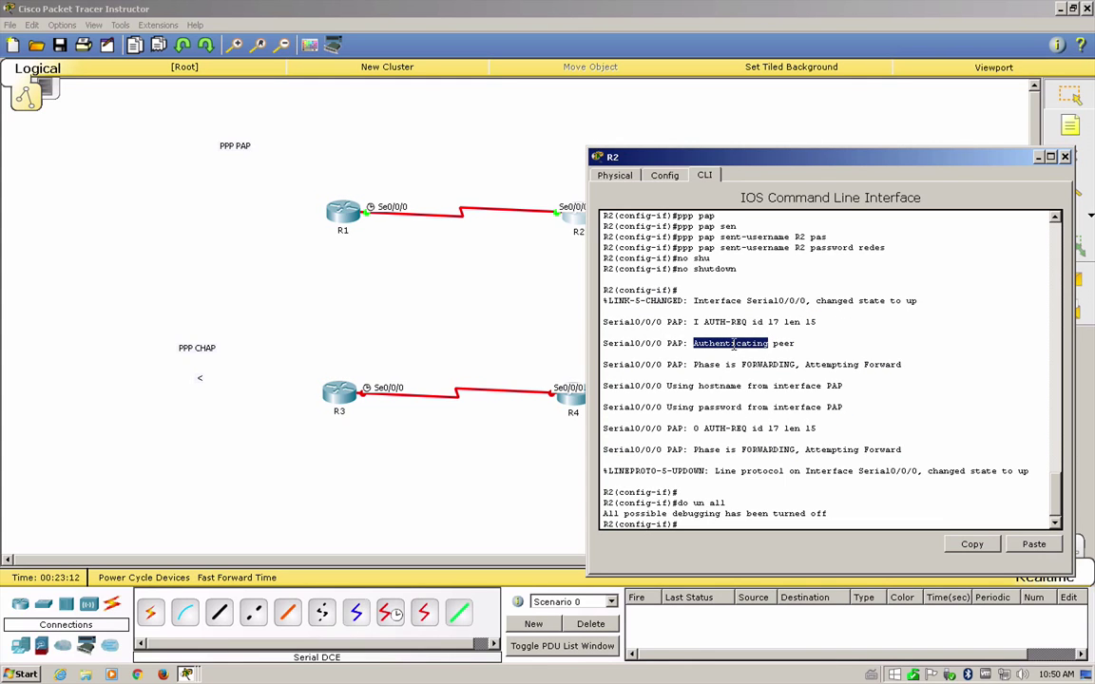
double_click(786, 344)
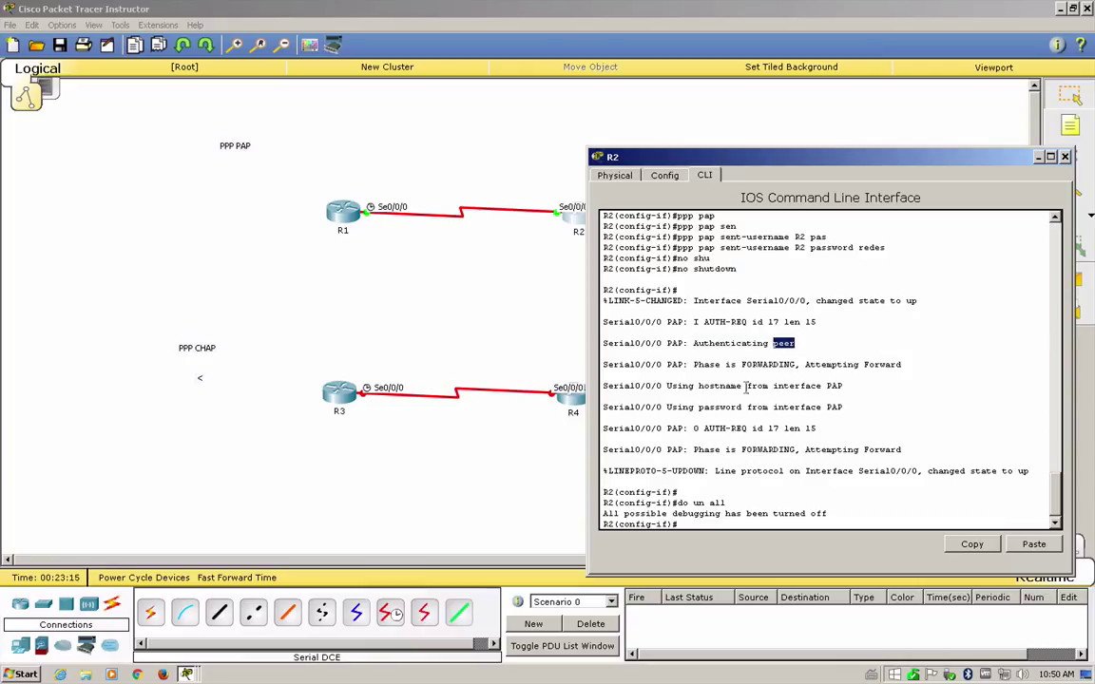
click(720, 386)
double_click(720, 386)
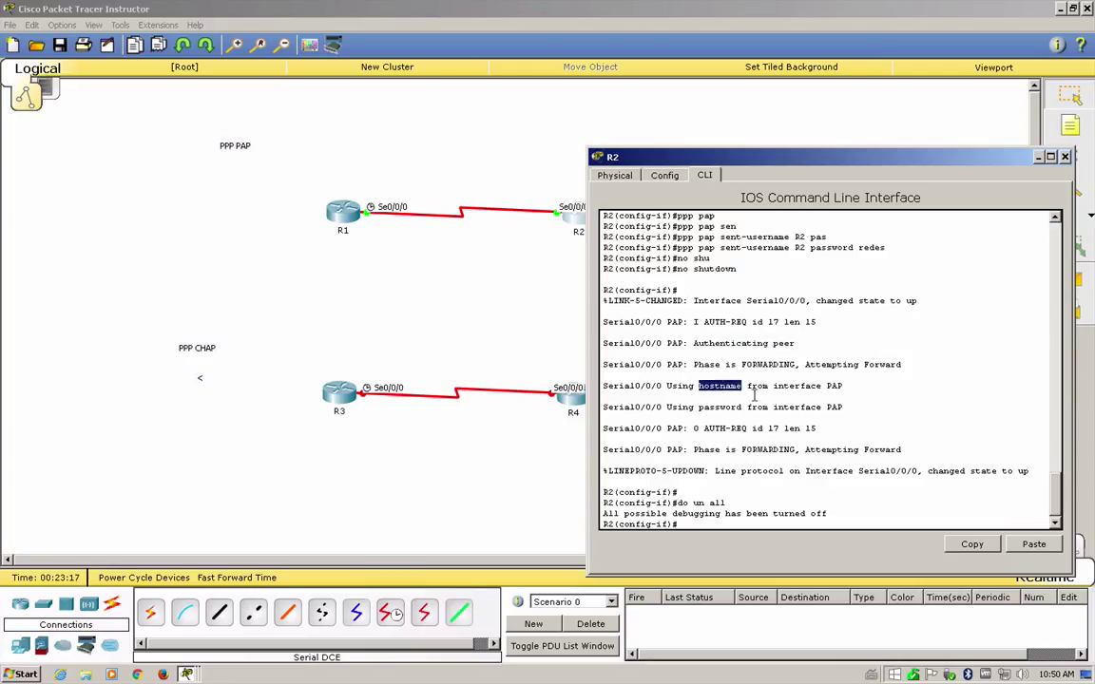
double_click(700, 408)
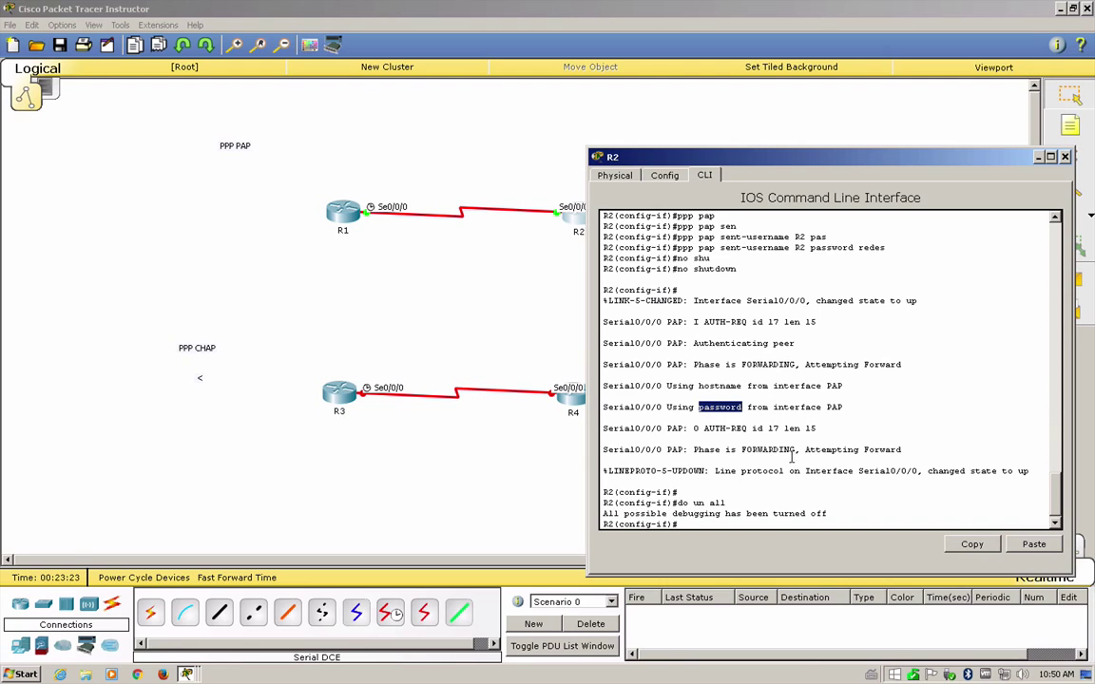
double_click(768, 449)
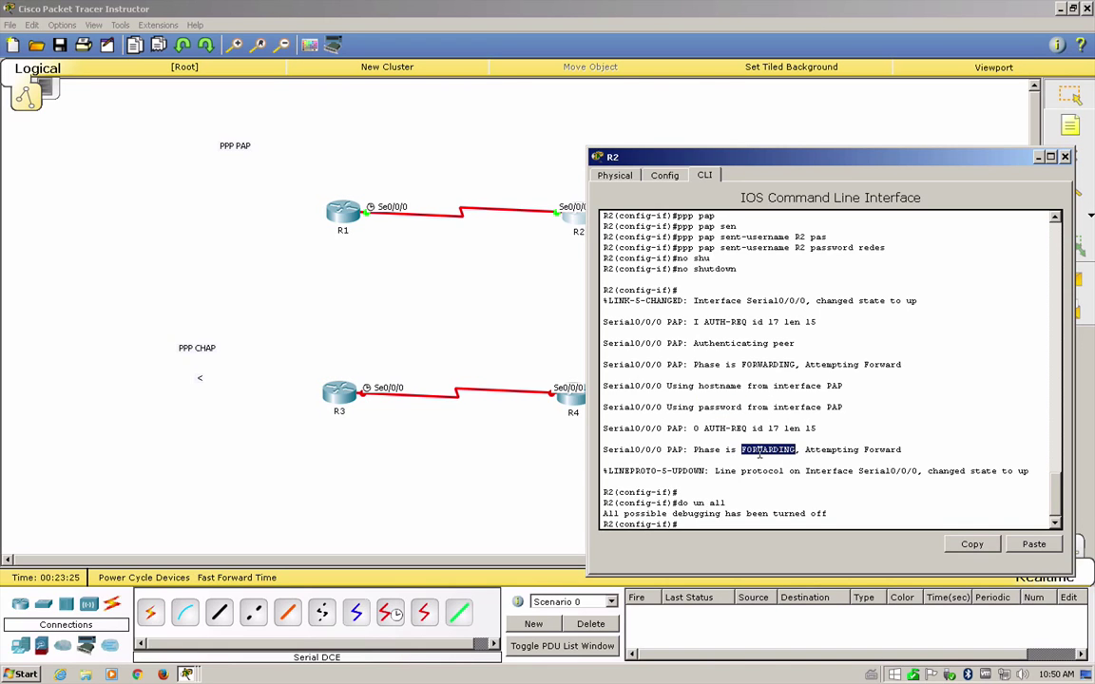
click(989, 482)
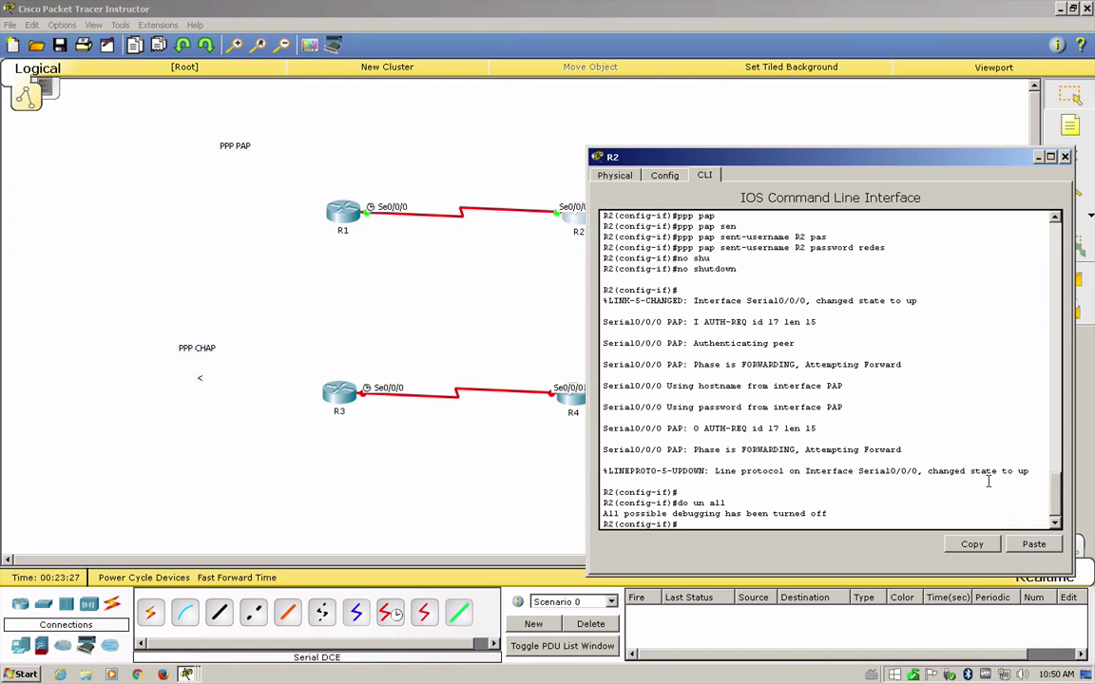
key(Return)
key(Return)
key(Return)
key(ctrl+z)
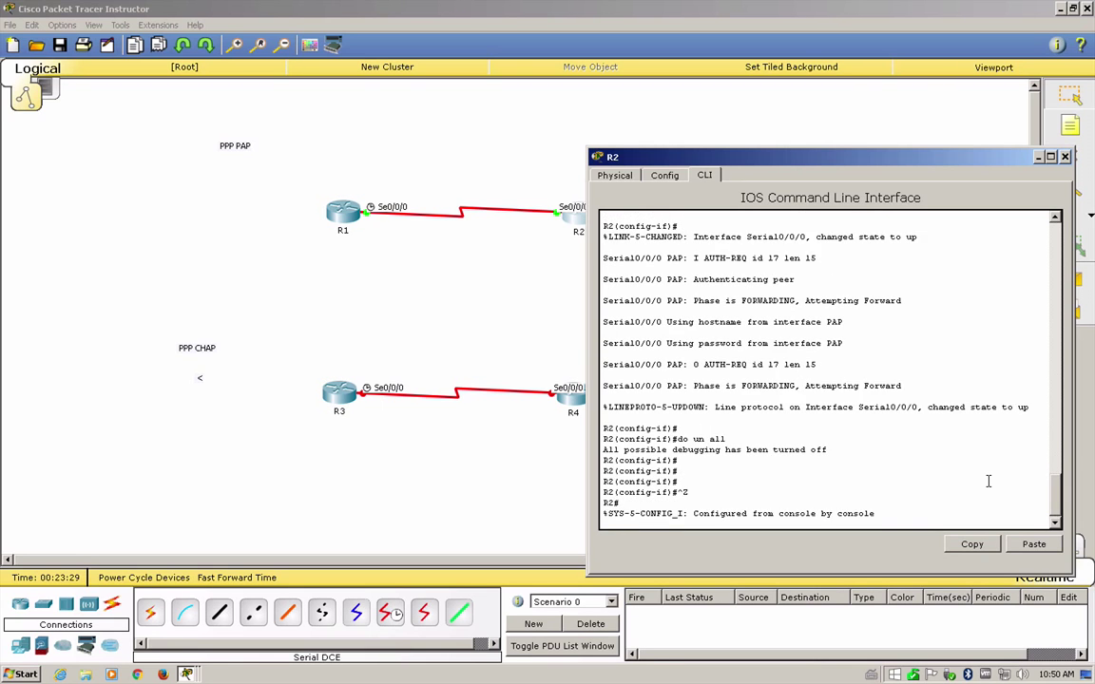
- Run sh ip int br on R2 and mark the Serial0/0/0 row showing up/up
key(Return)
key(Return)
key(Return)
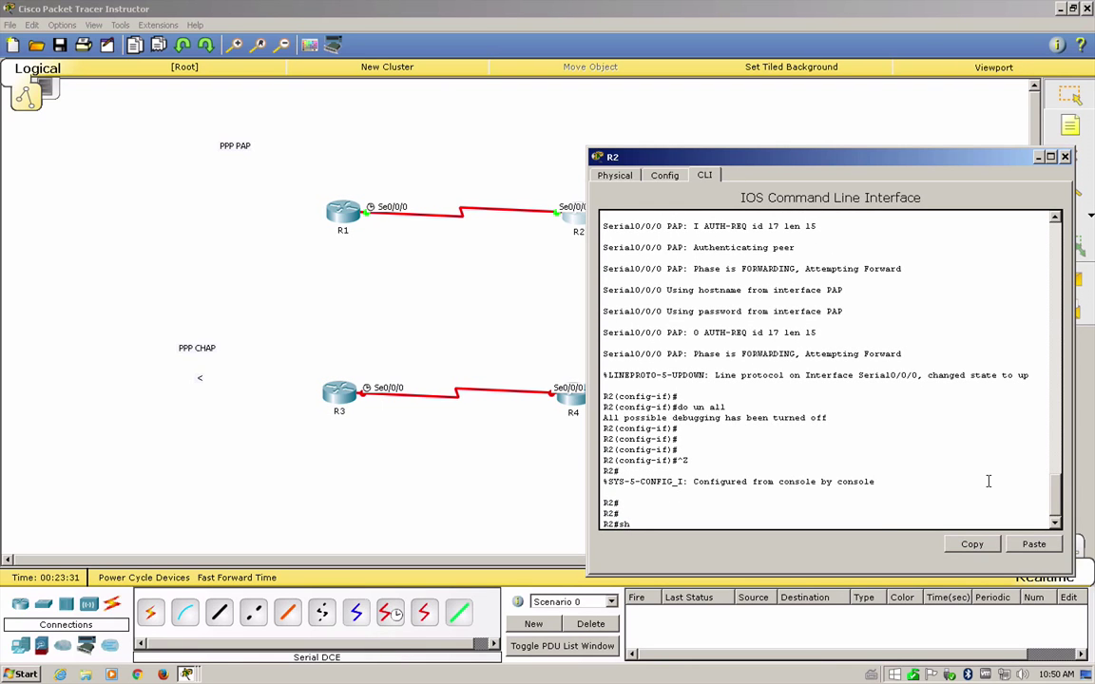
text(sh ip int br)
key(Return)
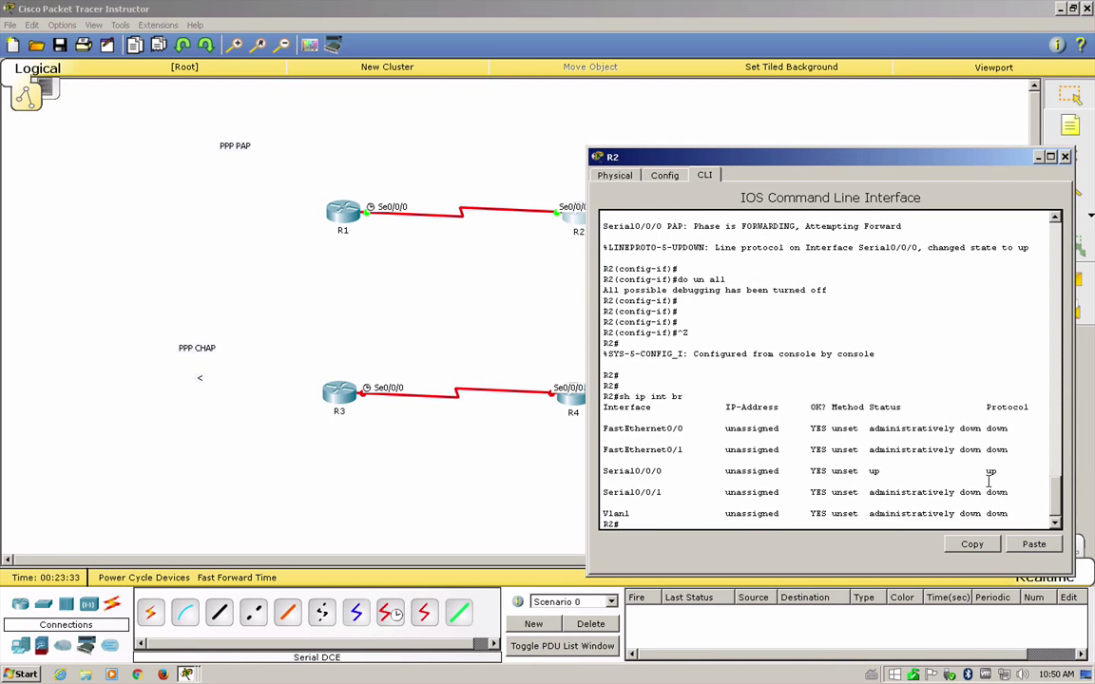
drag(996, 470, 601, 472)
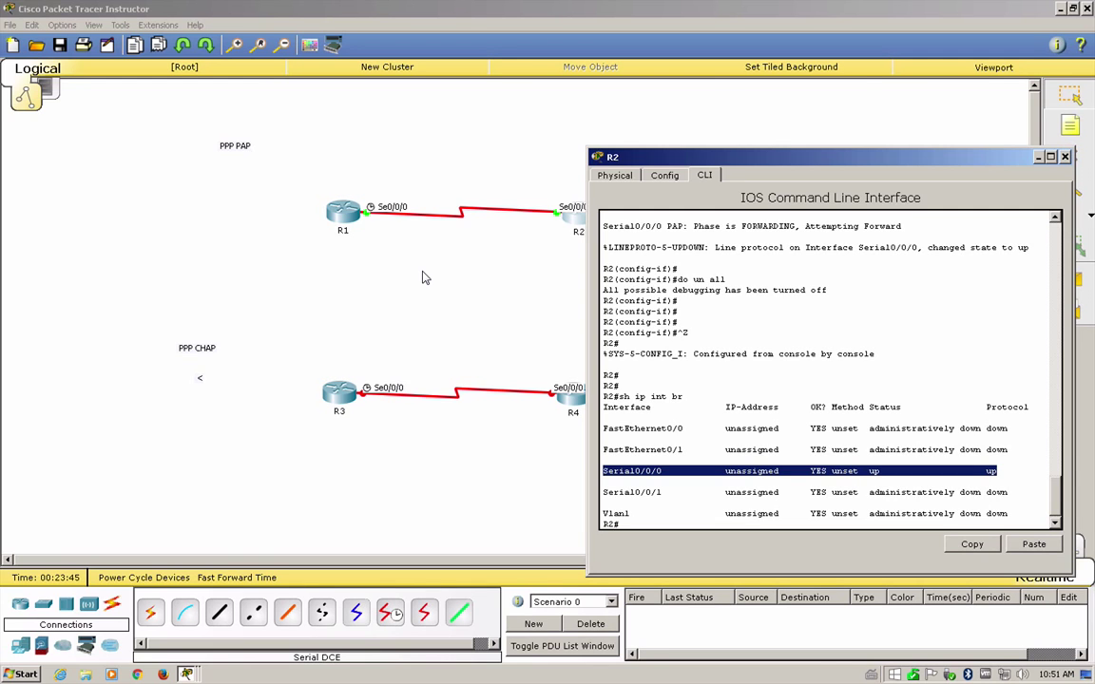
- Rerun 'sh ip int brief' on R1 to confirm Serial0/0/0 is up/up, then return to the topology
click(340, 209)
key(Return)
key(Return)
key(Return)
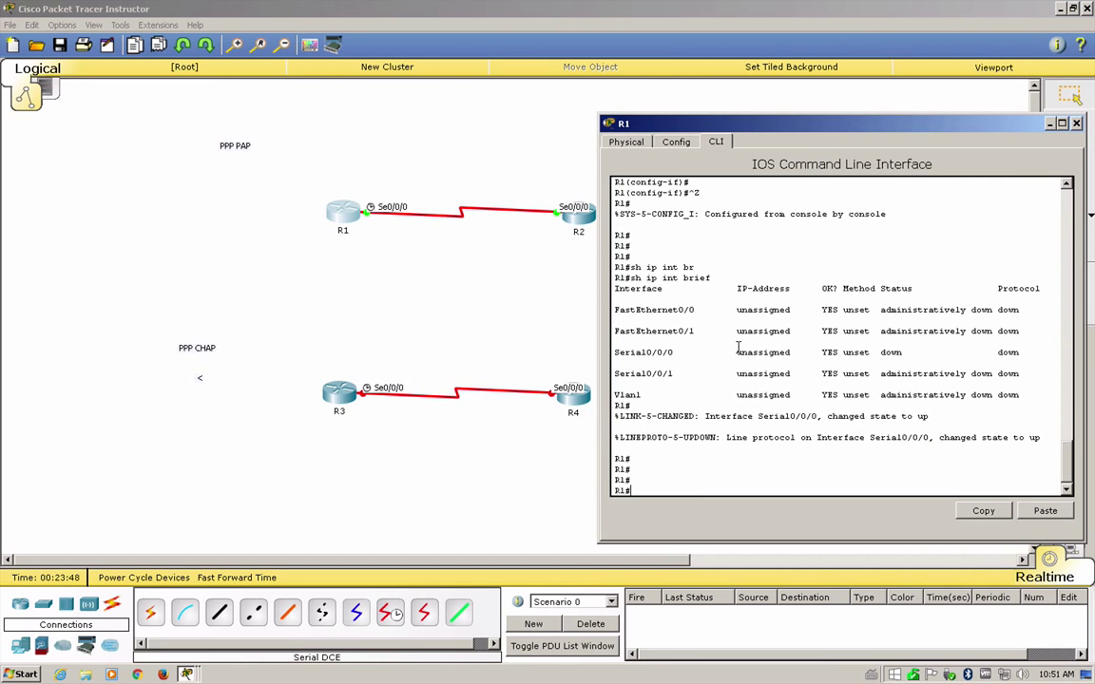
key(Up)
key(Return)
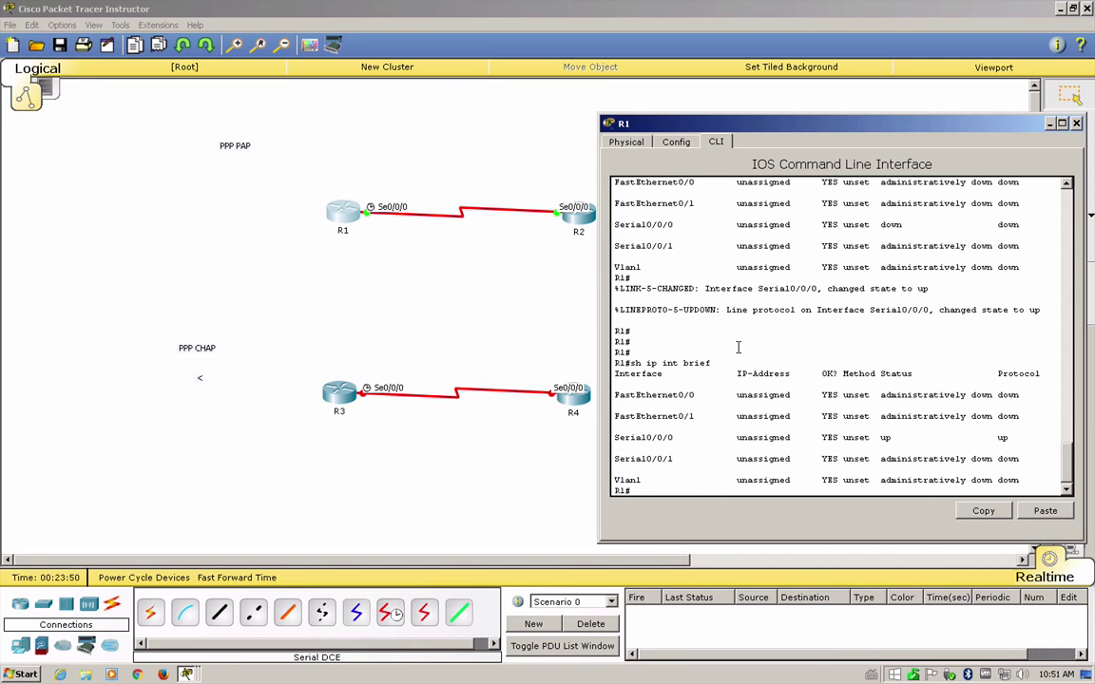
drag(1021, 437, 752, 425)
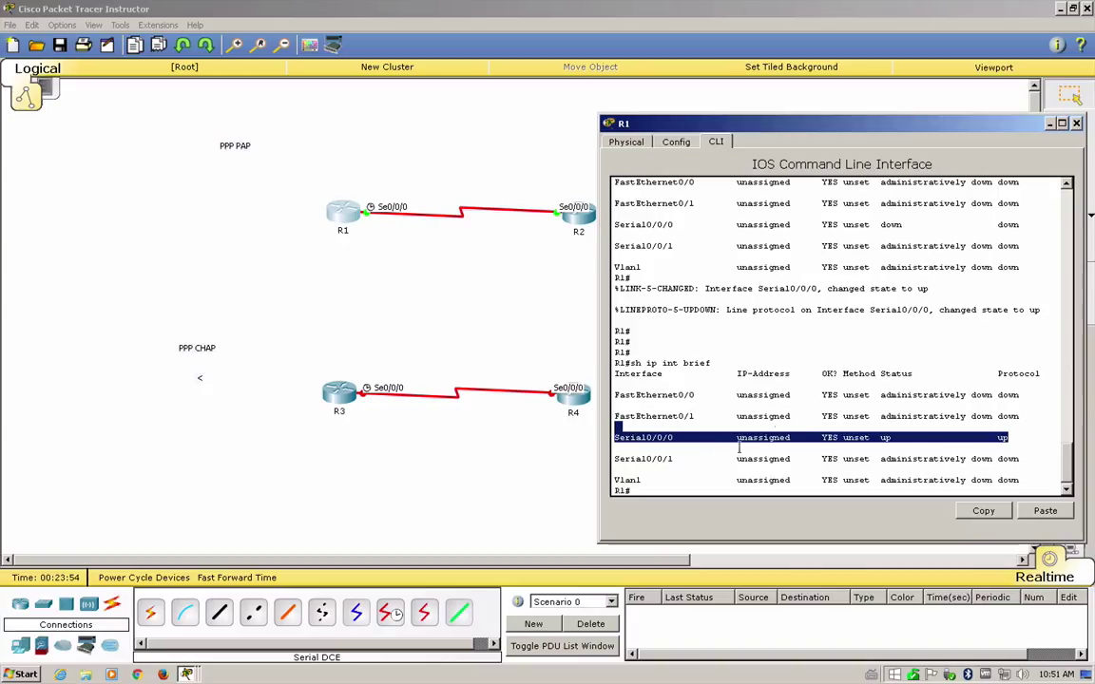
click(613, 443)
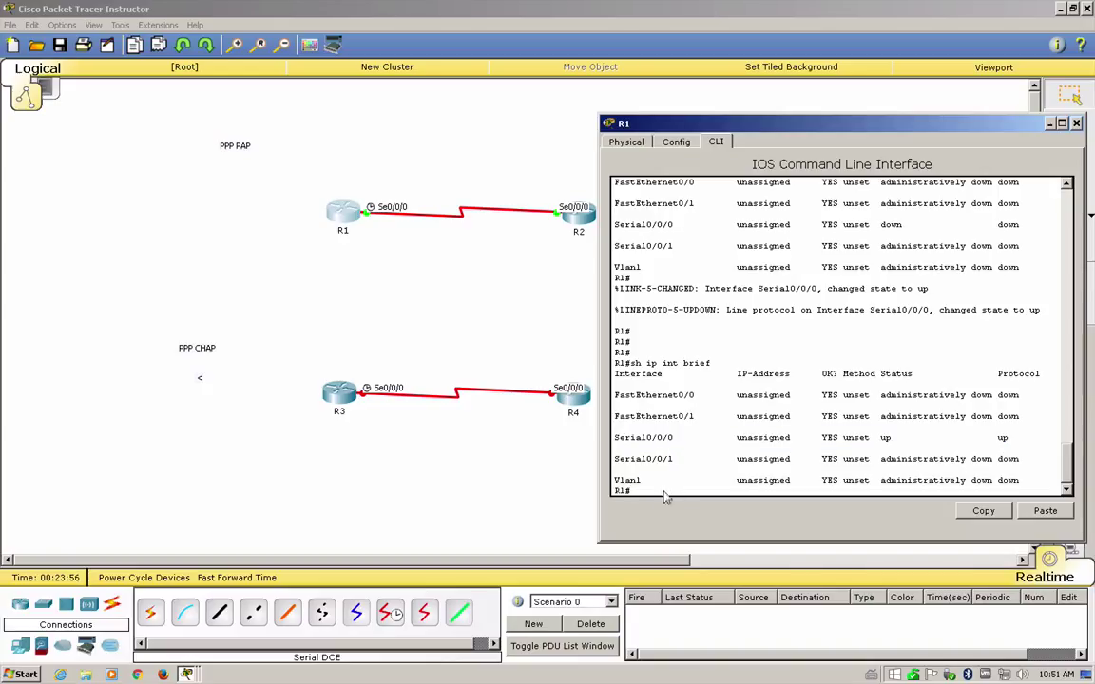
click(385, 253)
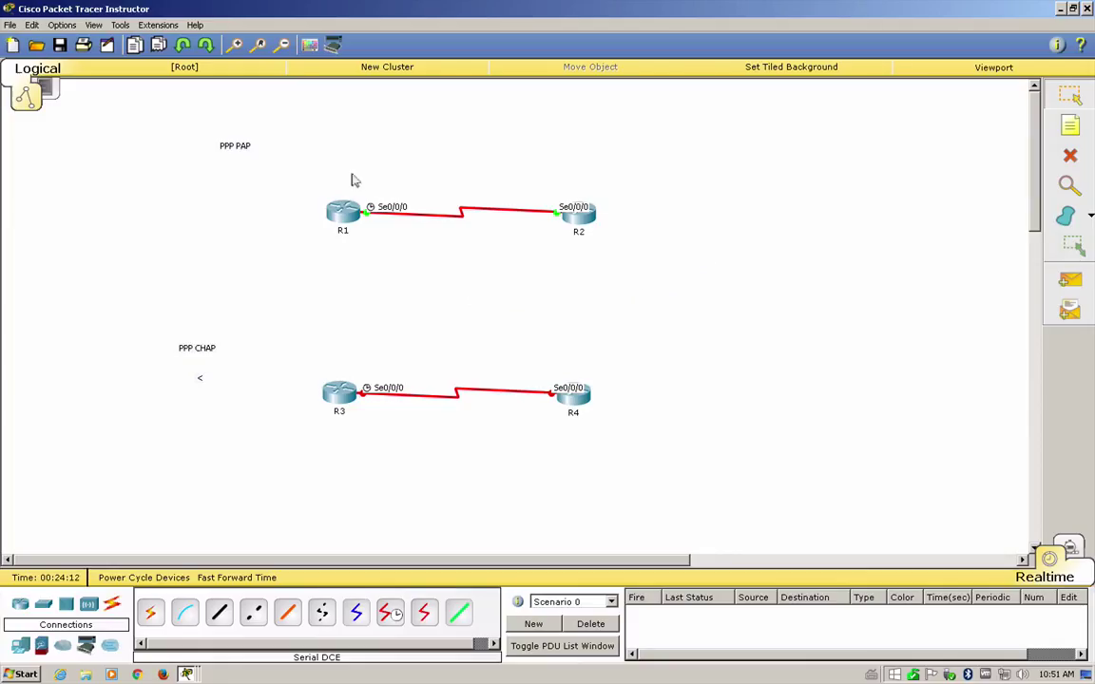
- Shift the PPP CHAP note slightly right, next to the R3–R4 link
drag(302, 176, 723, 271)
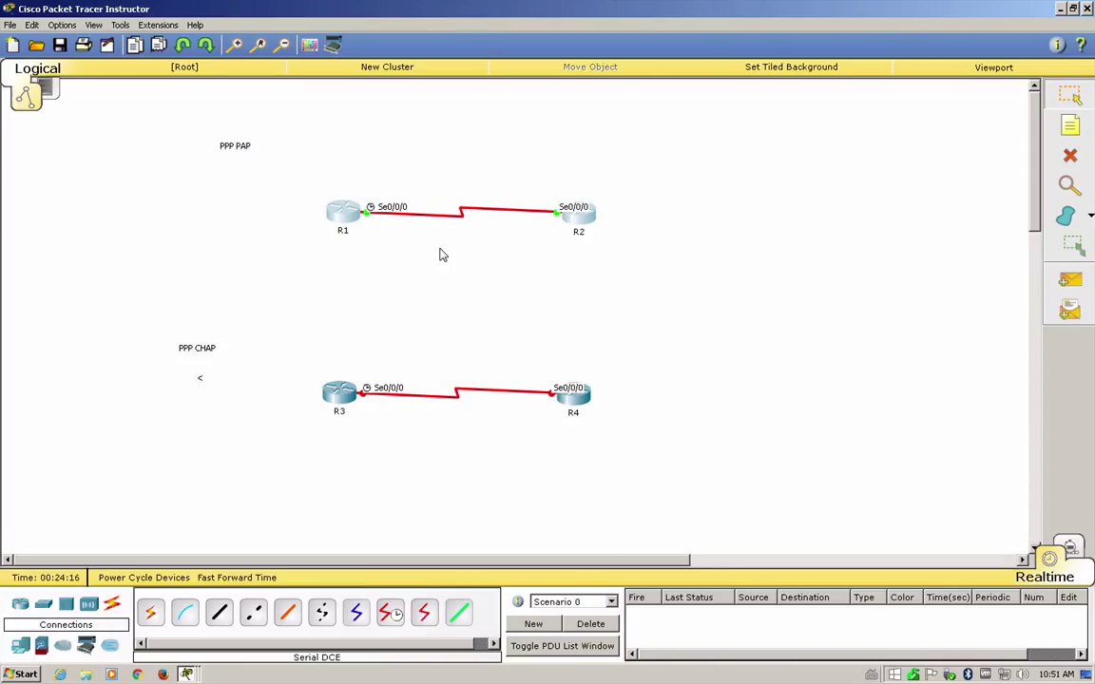
click(693, 274)
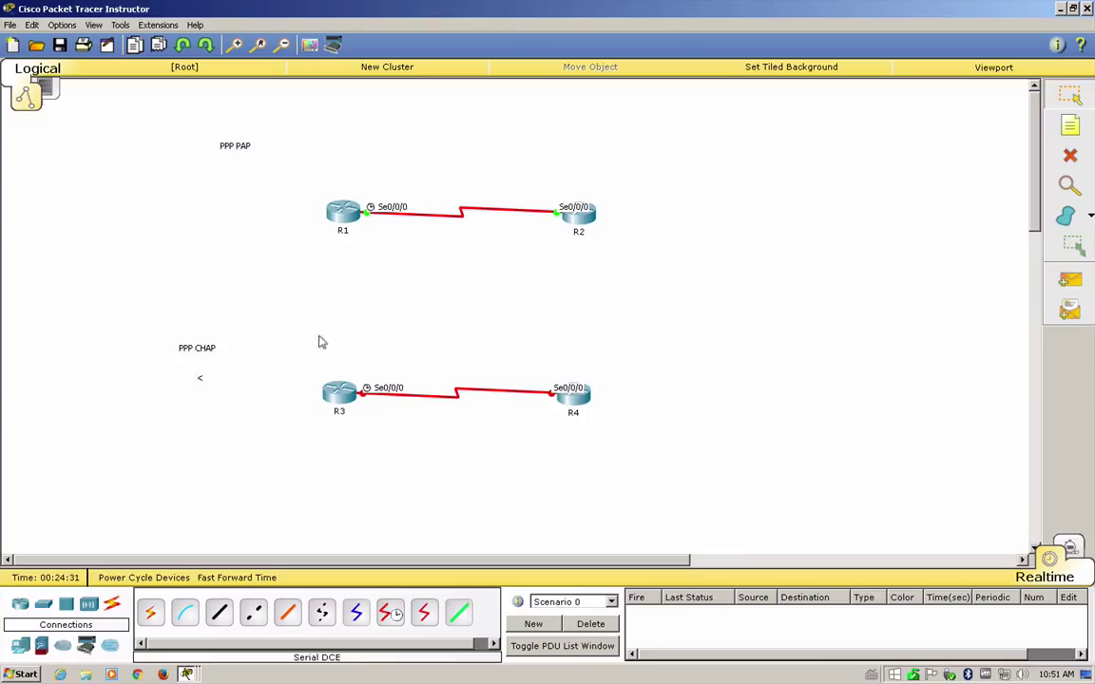
drag(180, 344, 234, 335)
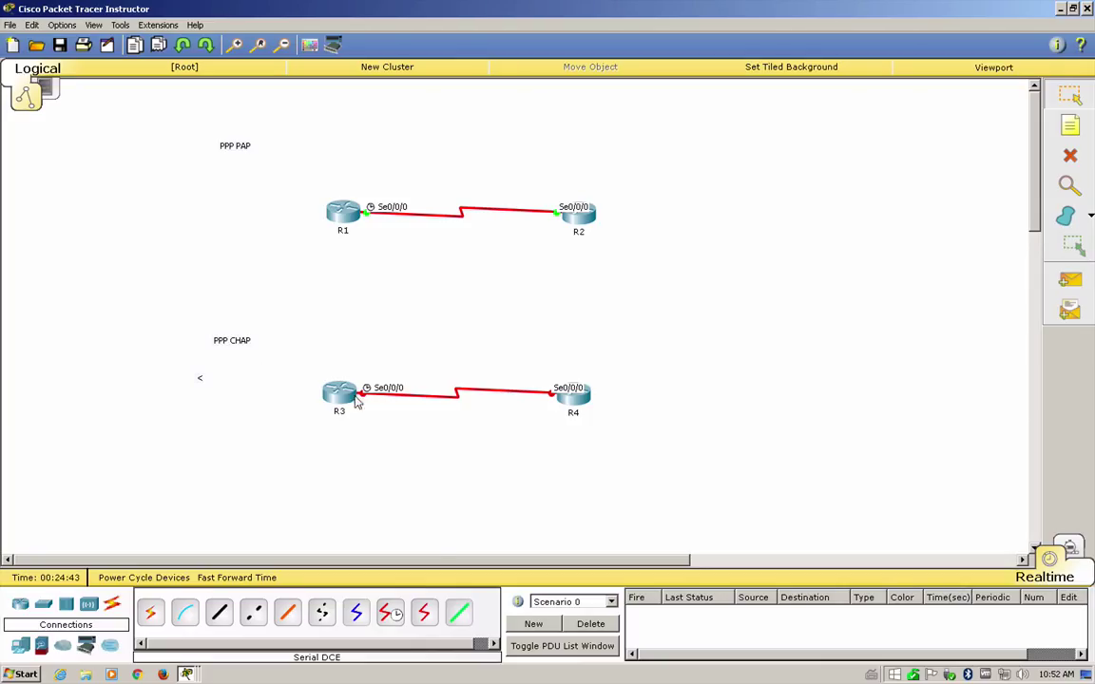
- On R3's console, answer 'no' to the initial setup dialog and enter privileged mode with 'en'
click(326, 382)
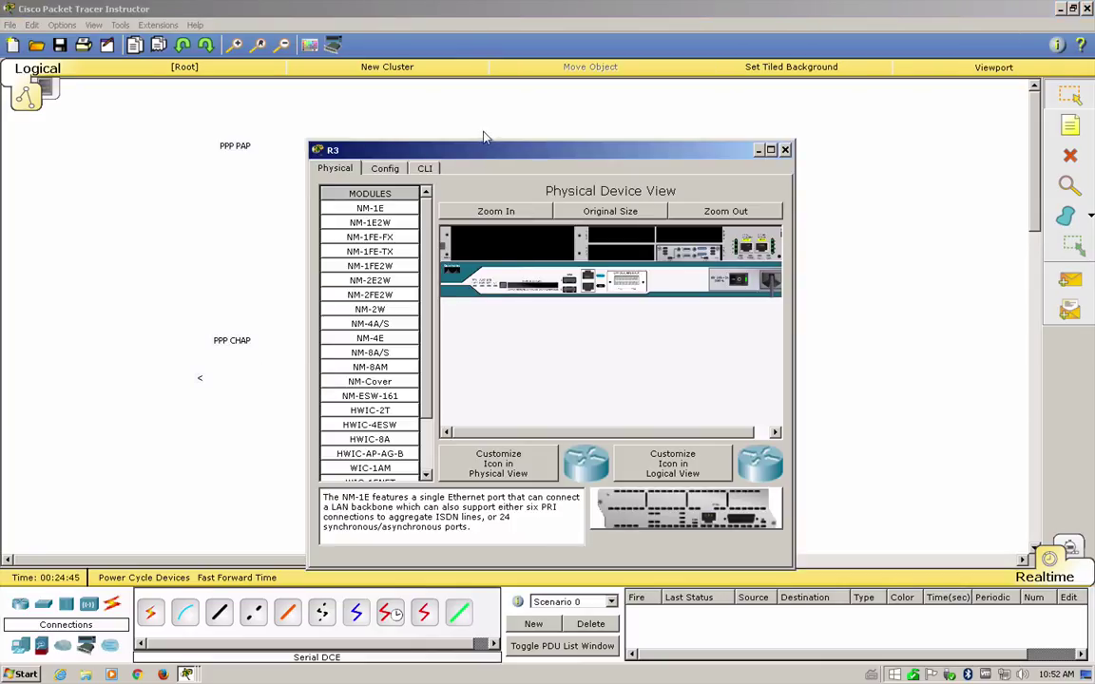
drag(437, 148, 670, 147)
click(661, 169)
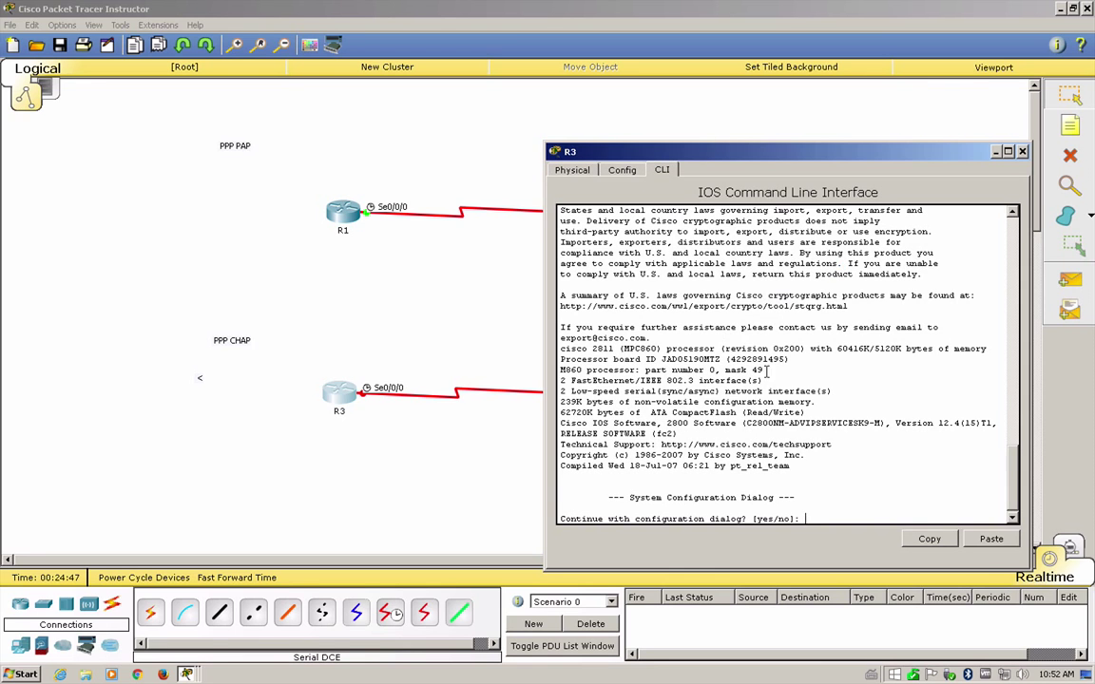
text(no)
key(Return)
key(Return)
key(Return)
key(Return)
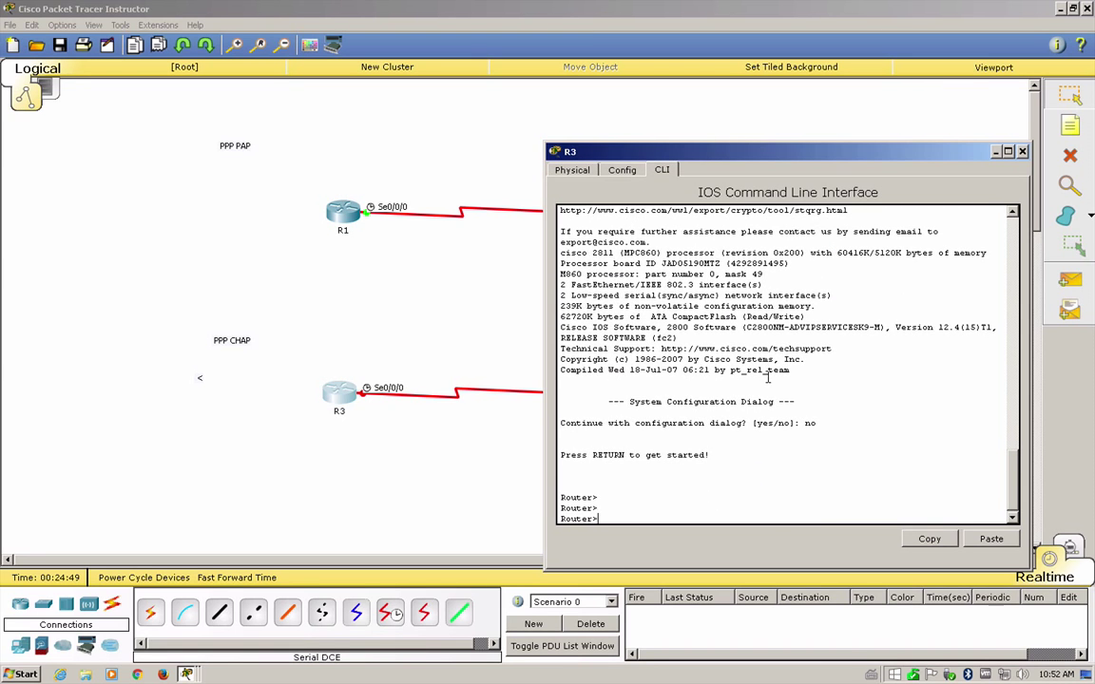
text(en)
key(Return)
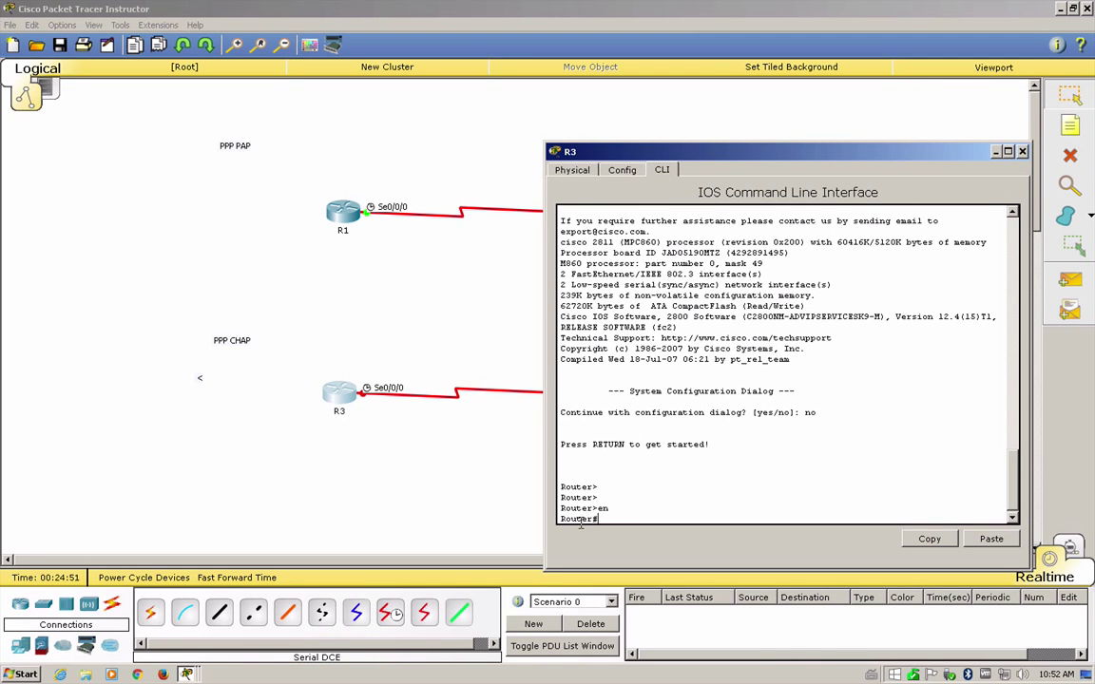
- Enter global configuration with 'conf t' and set R3's hostname to R3
double_click(580, 519)
click(638, 519)
text(user)
key(Return)
text(conf t)
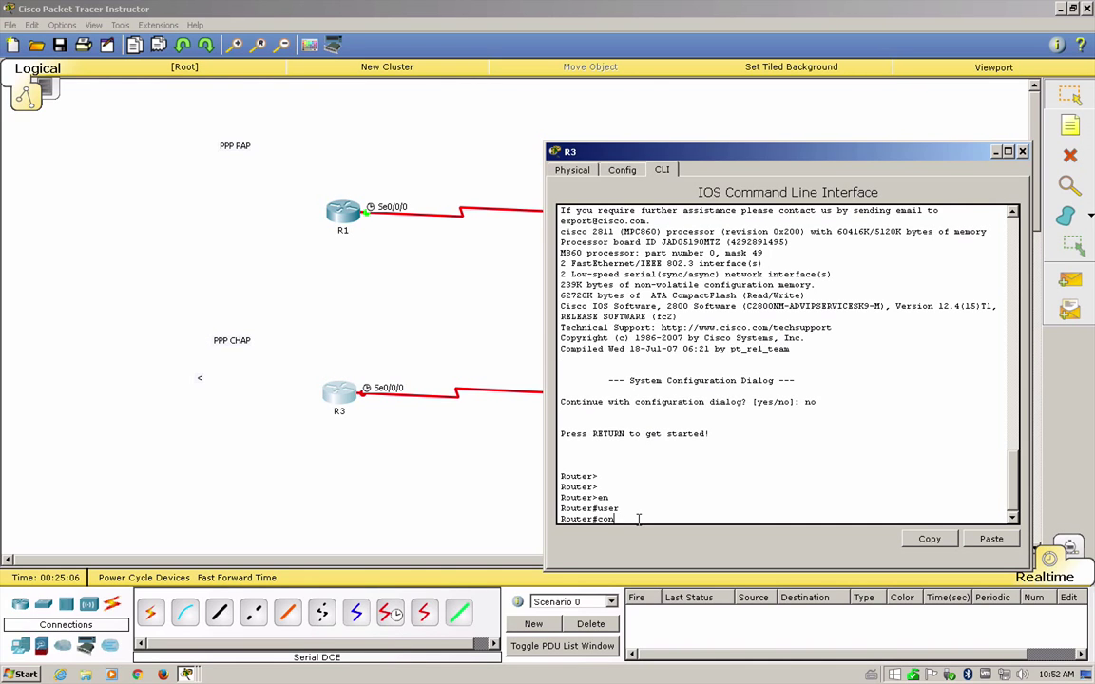
key(Return)
text(hos)
key(Tab)
text(R3)
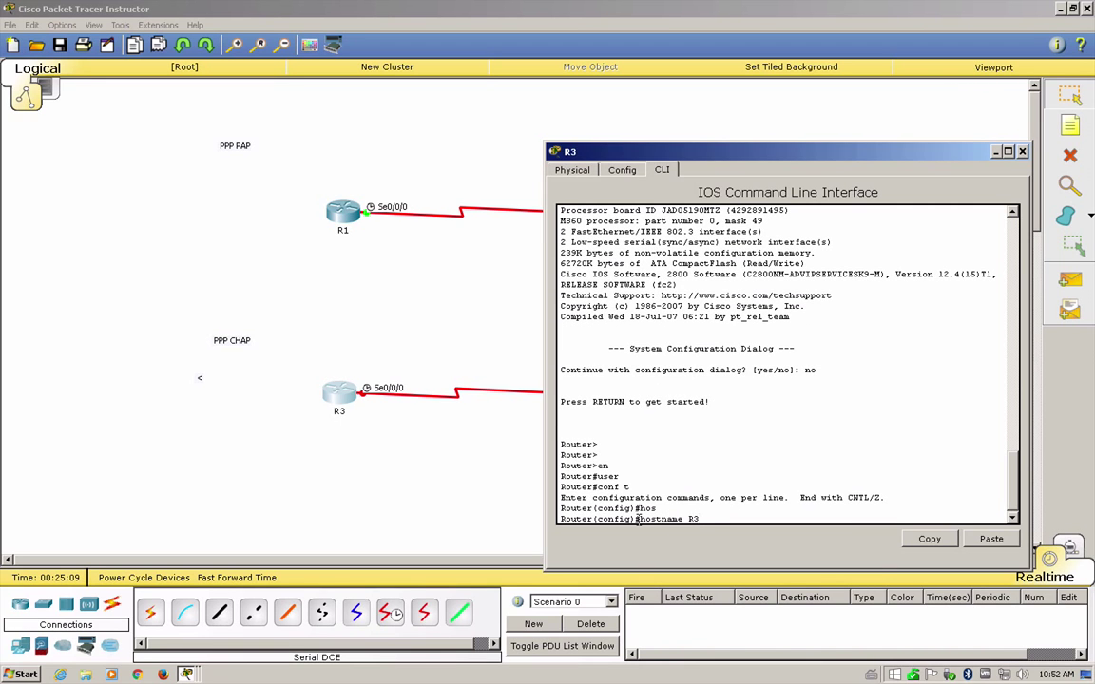
key(Return)
click(477, 522)
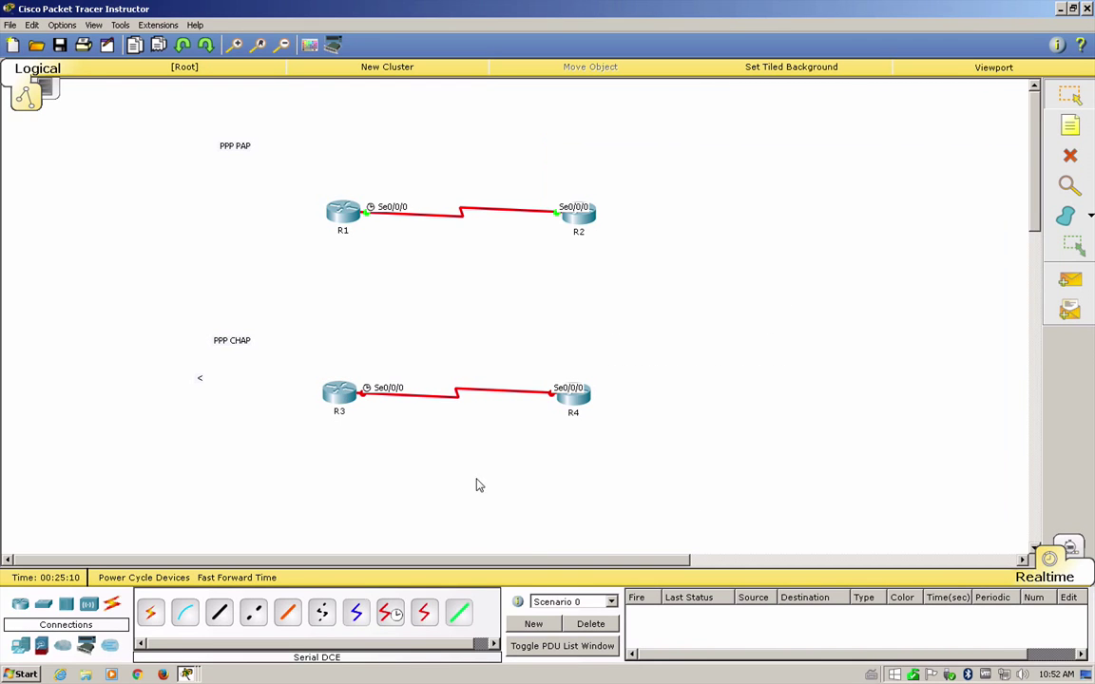
- On R4, skip the setup dialog, enable, and set hostname R4 from global configuration mode
click(568, 389)
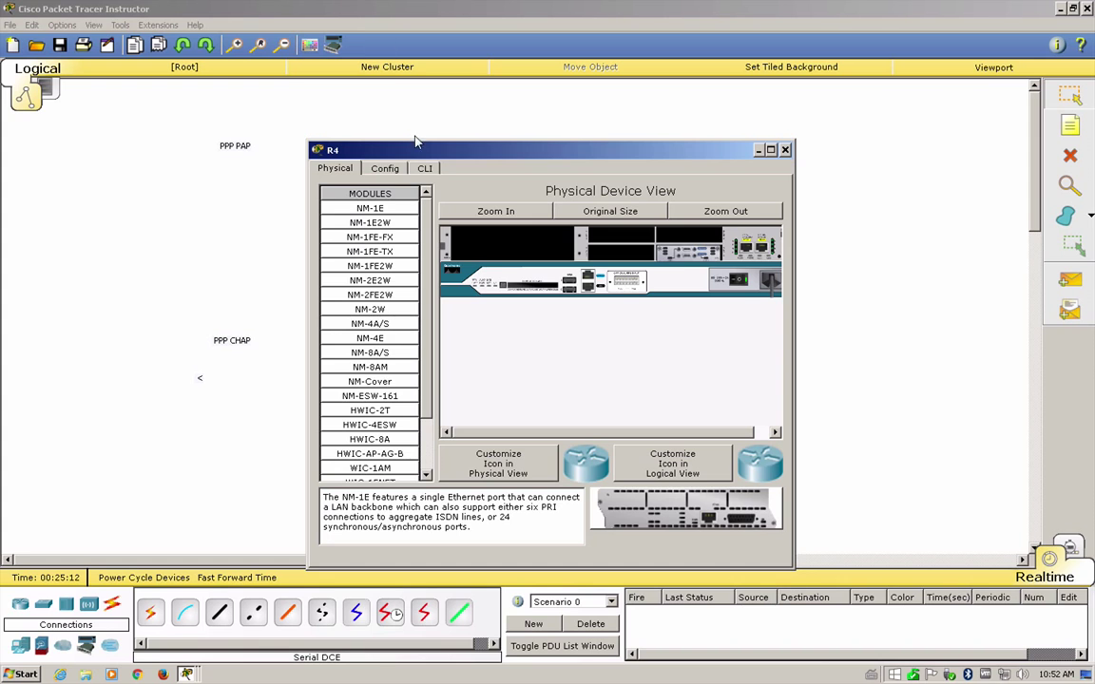
click(425, 168)
key(Return)
key(Return)
key(Return)
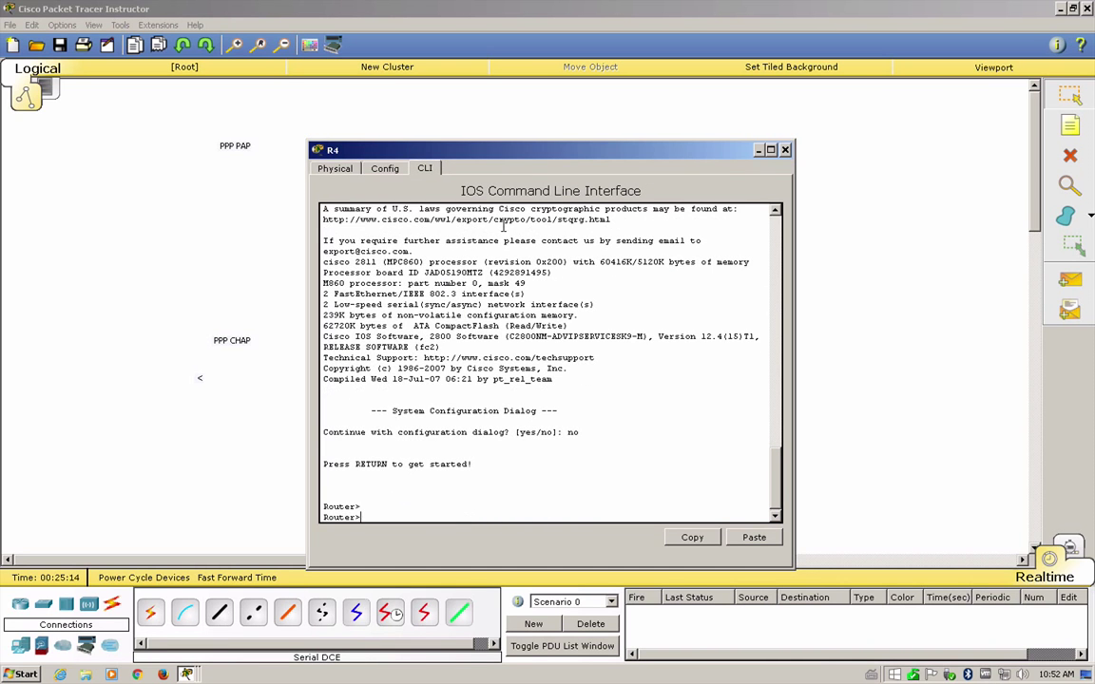
text(en)
key(Return)
text(conf t)
key(Return)
text(hos)
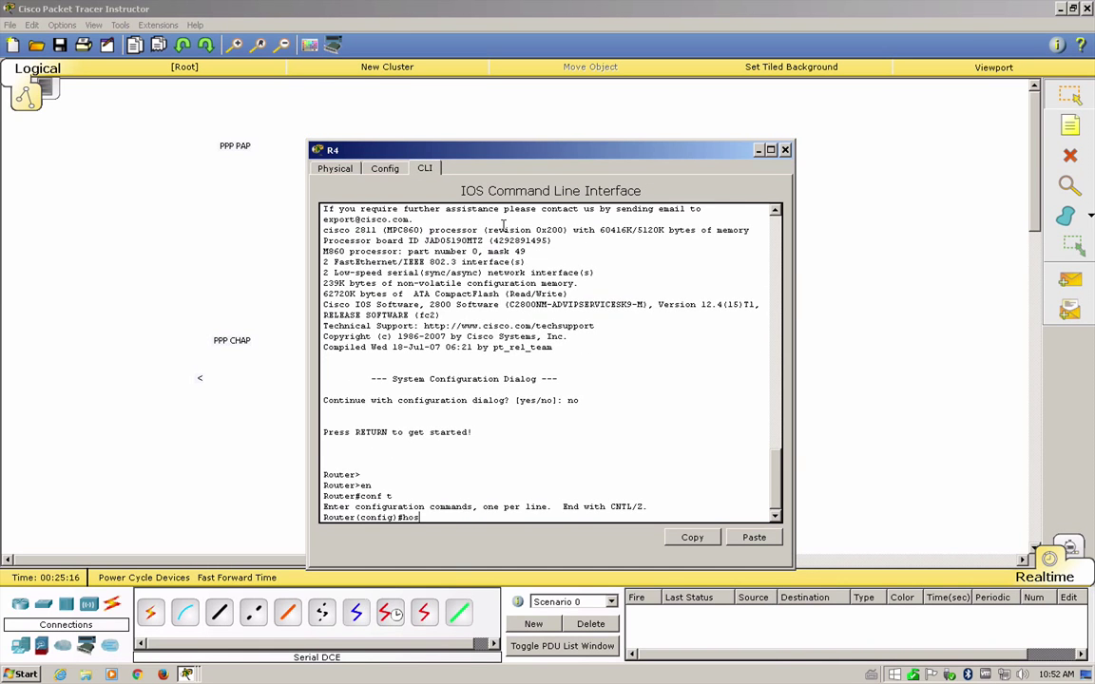
key(Tab)
text(R4)
key(Return)
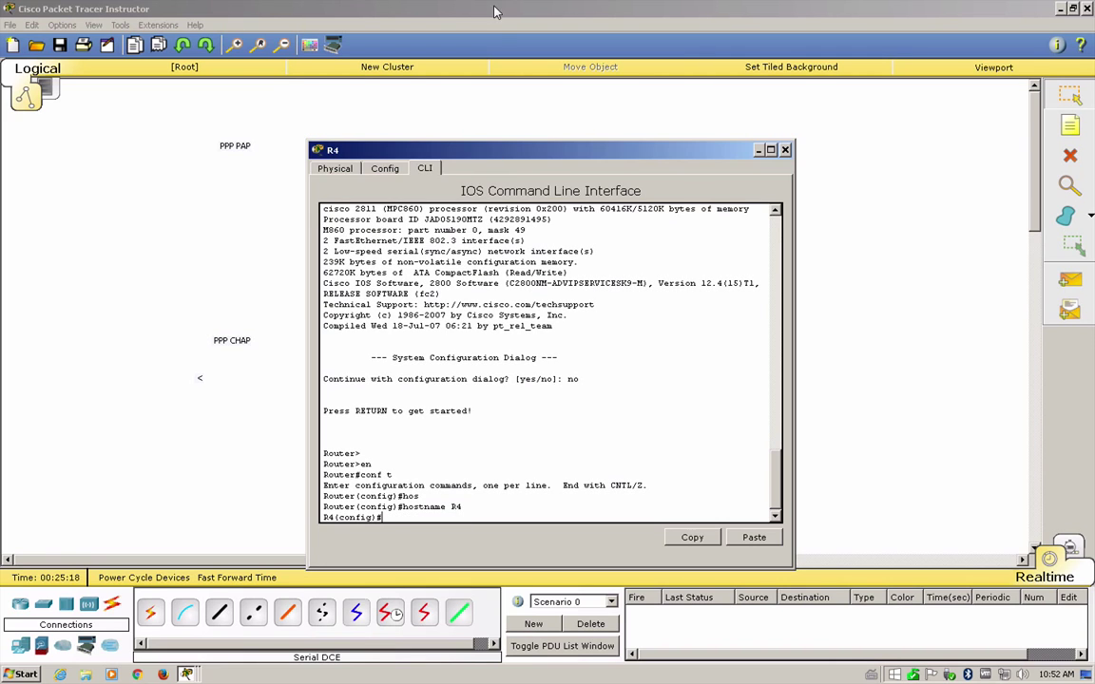
drag(469, 150, 841, 163)
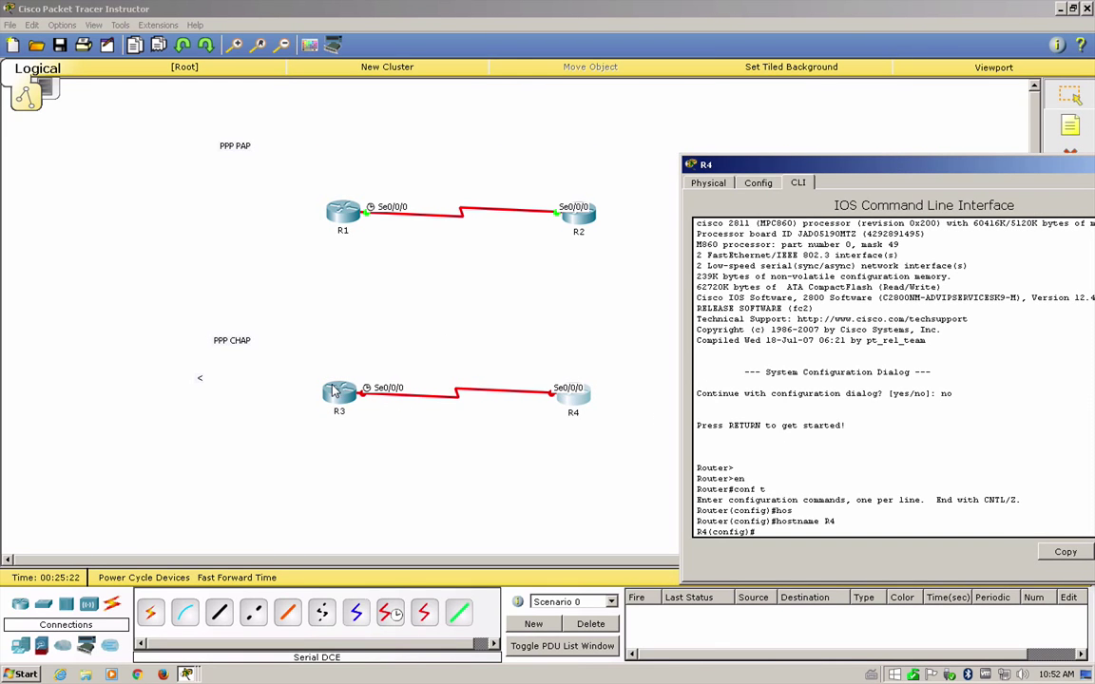
- Add a local username R4 with the shared CHAP password on R3
click(335, 392)
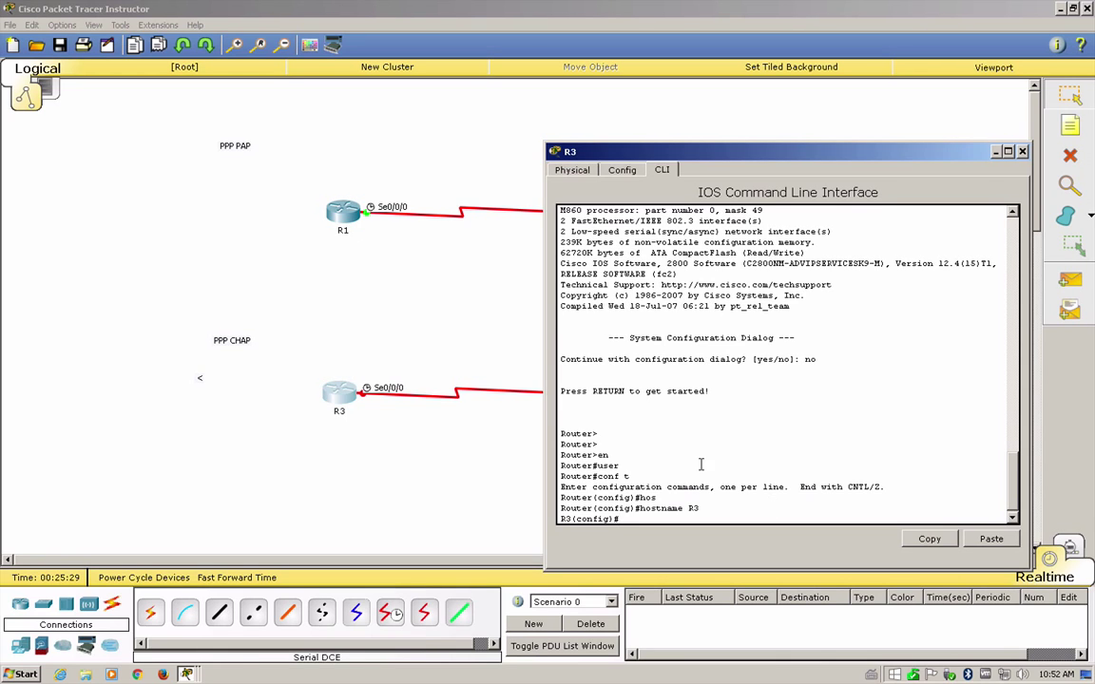
text(user)
key(Tab)
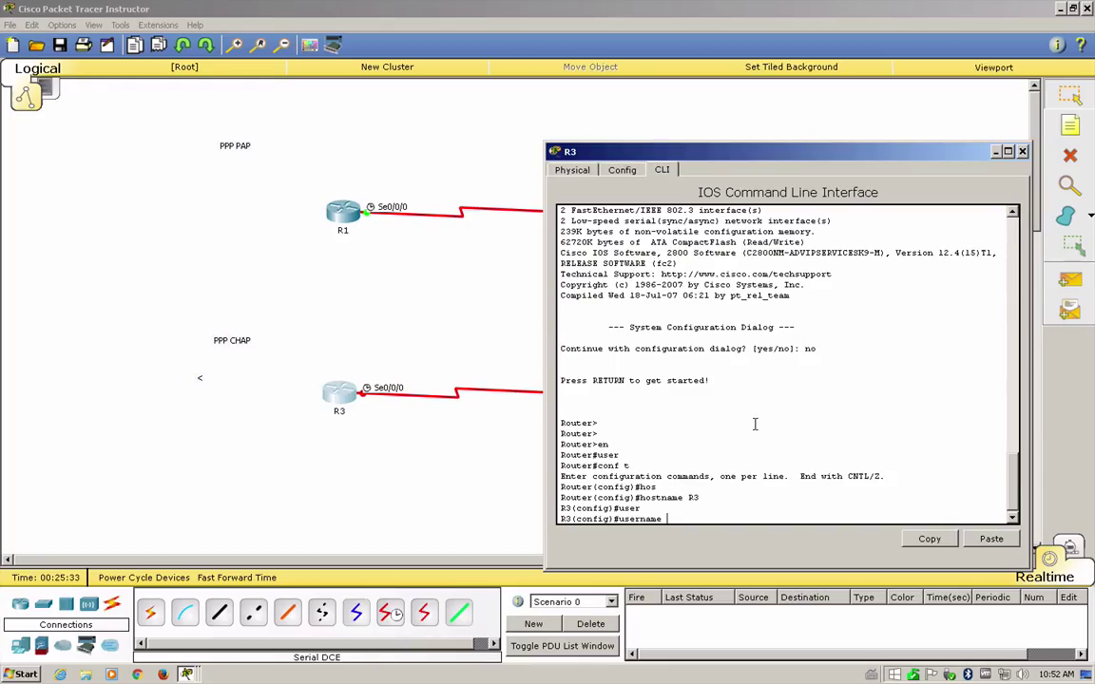
text(R4 pass)
key(Tab)
text(cisco)
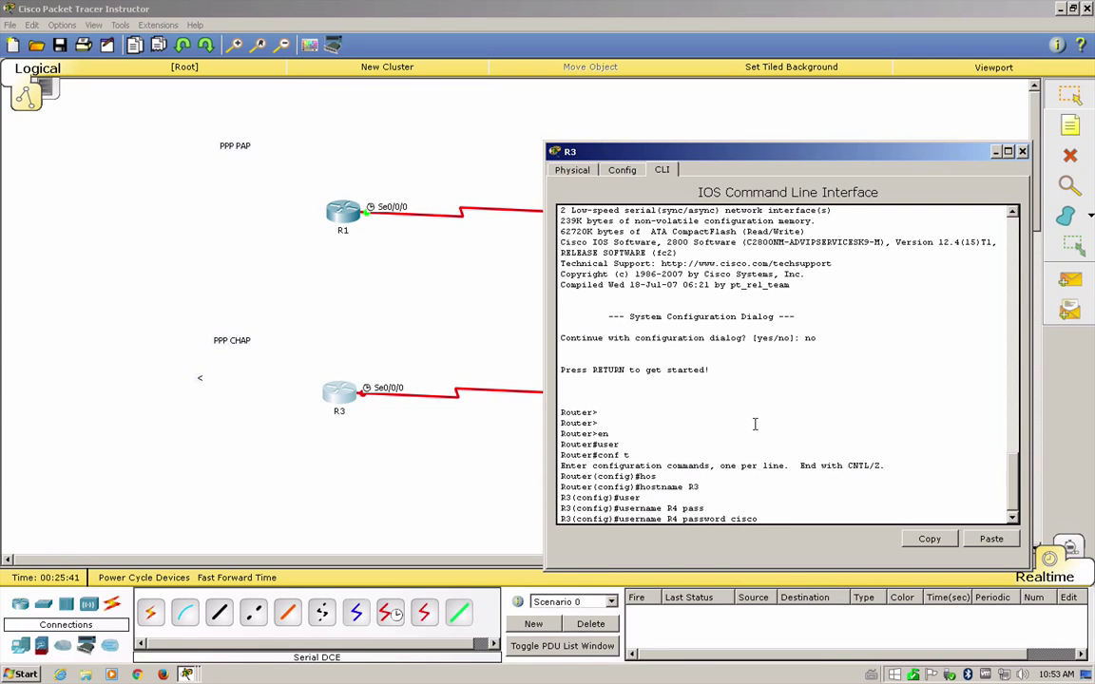
key(Return)
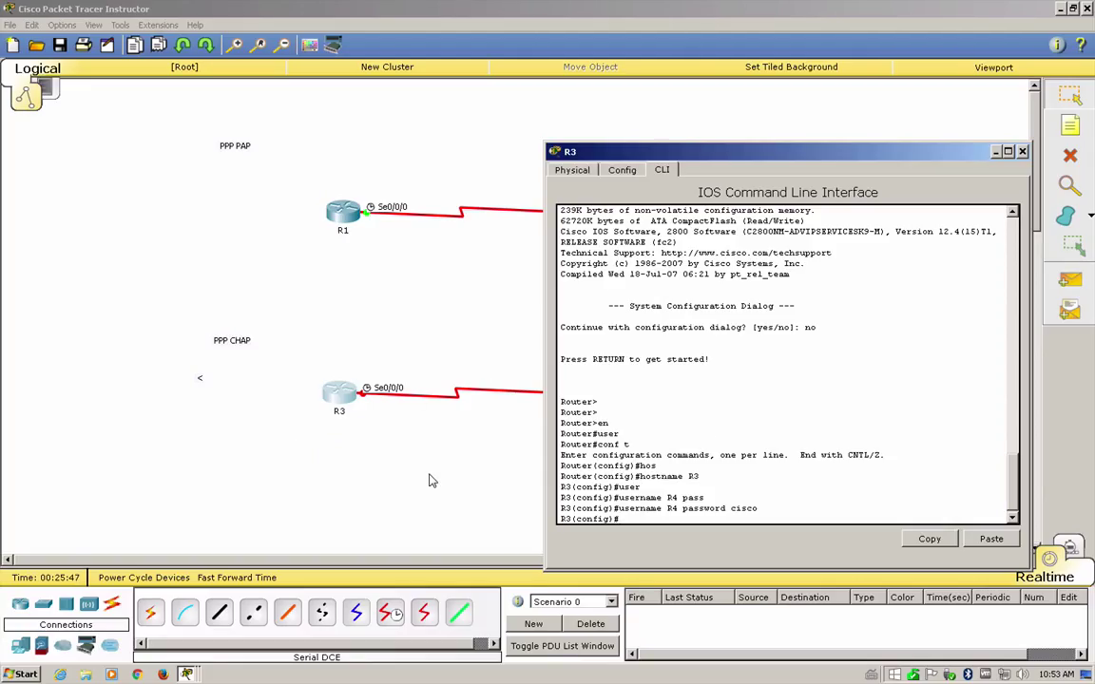
click(429, 479)
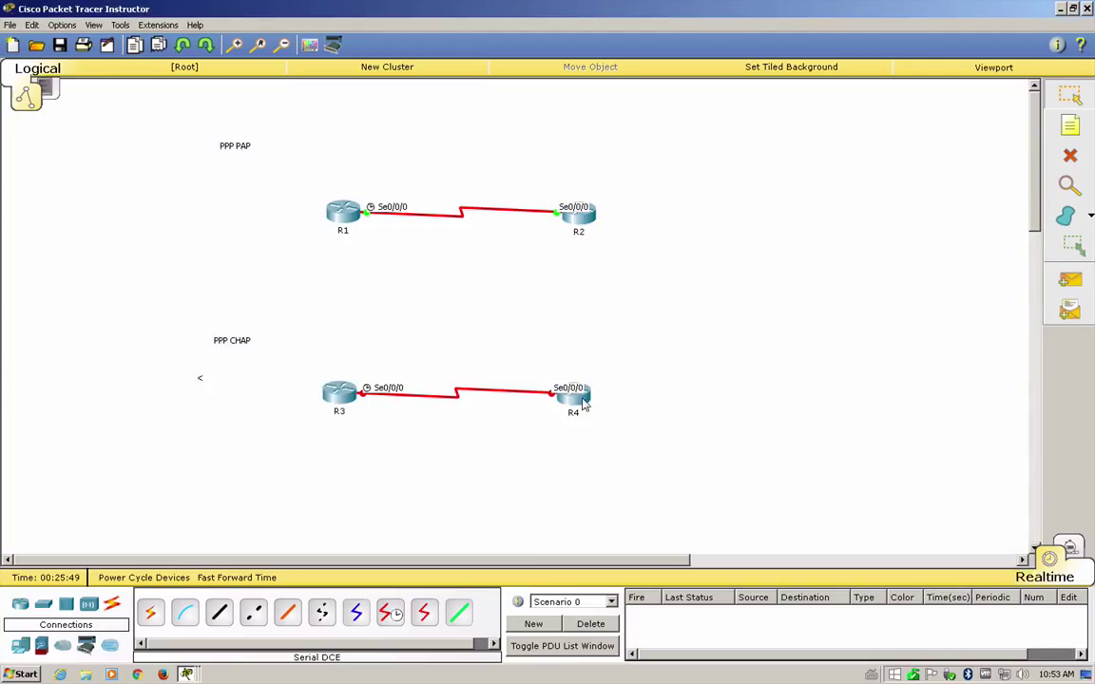
- Add a matching local username R3 with the same CHAP password on R4
click(572, 393)
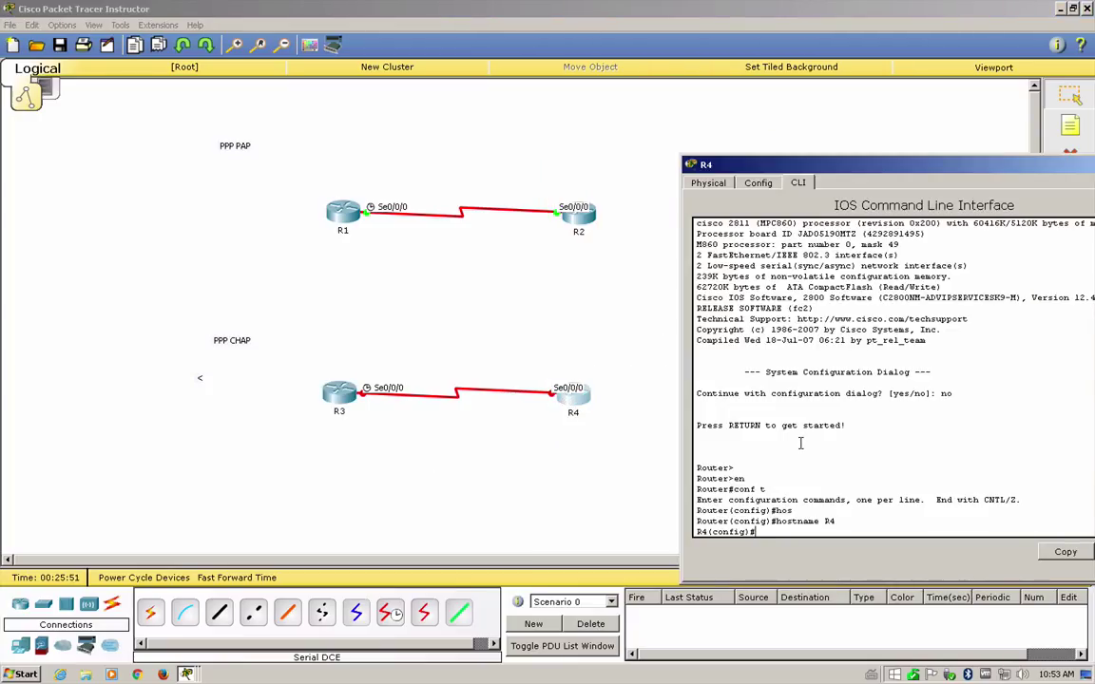
text(user)
key(Tab)
text(R)
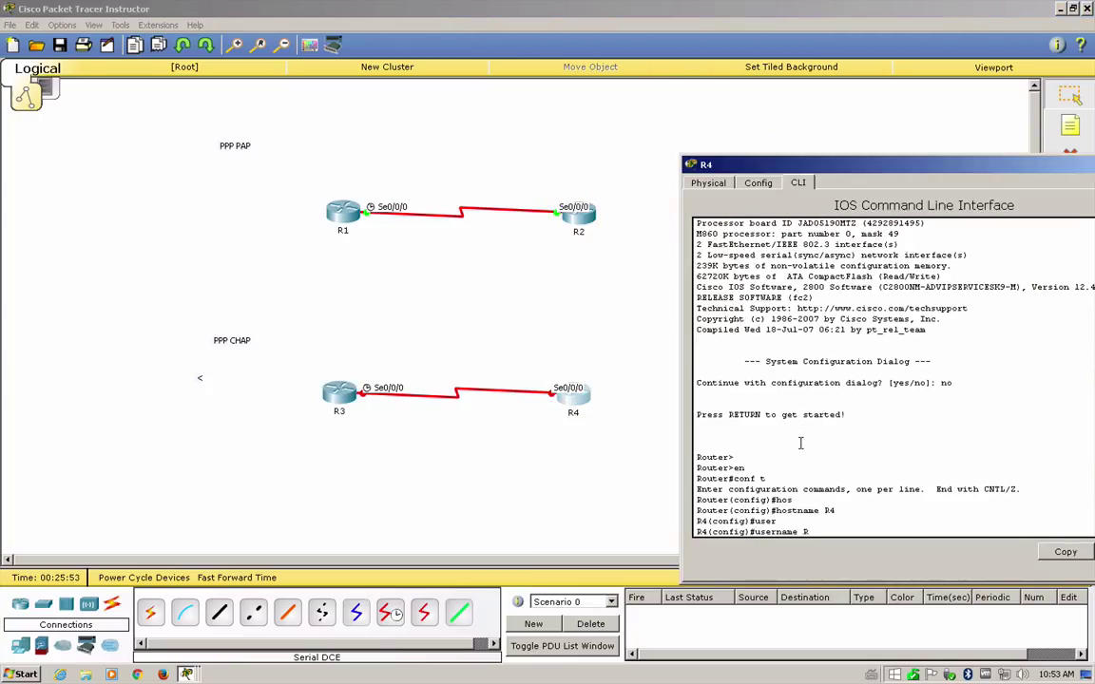
text(3 pass)
key(Tab)
text(cisco)
key(Return)
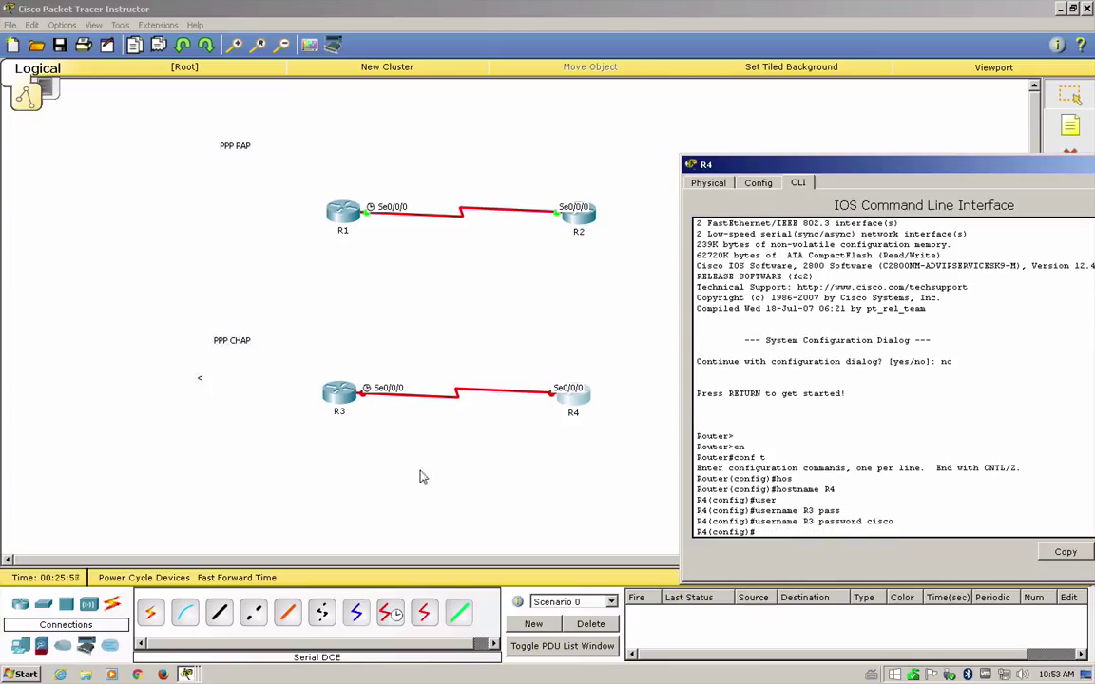
click(406, 483)
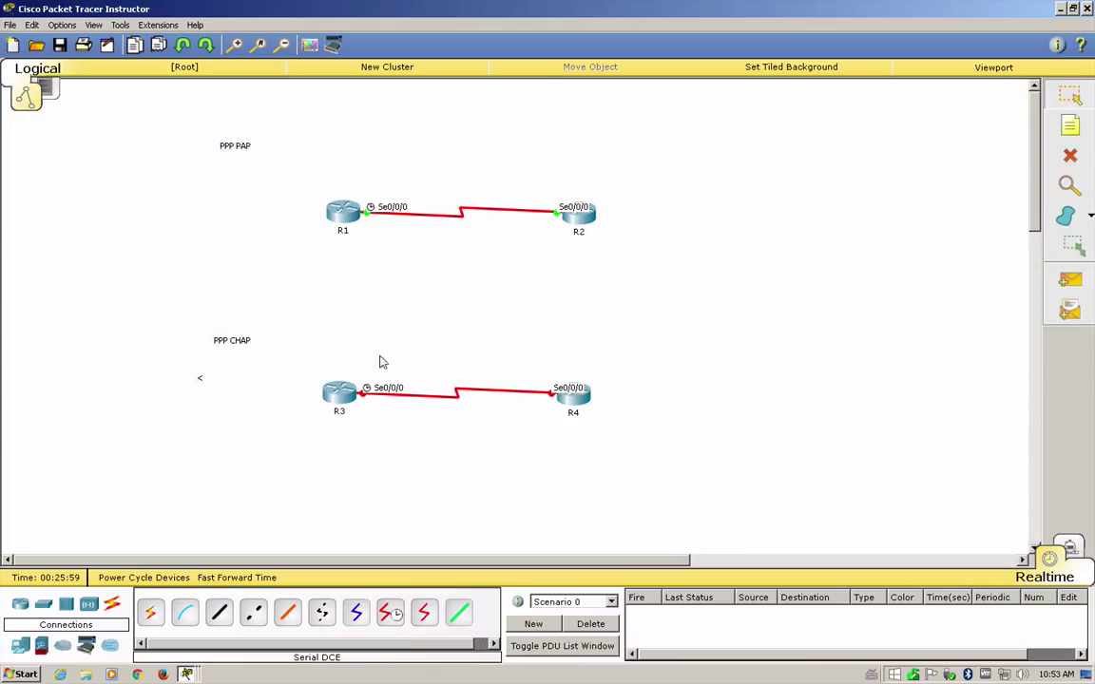
- Set PPP encapsulation with CHAP authentication on R3's Serial0/0/0 interface
click(344, 390)
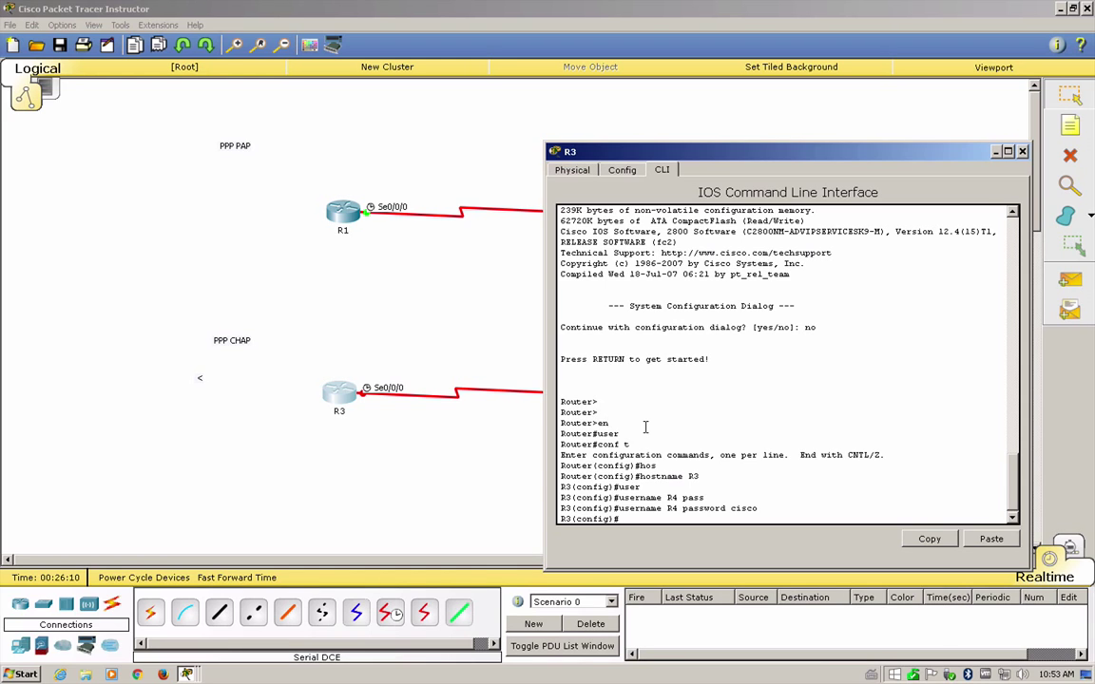
key(Return)
key(Return)
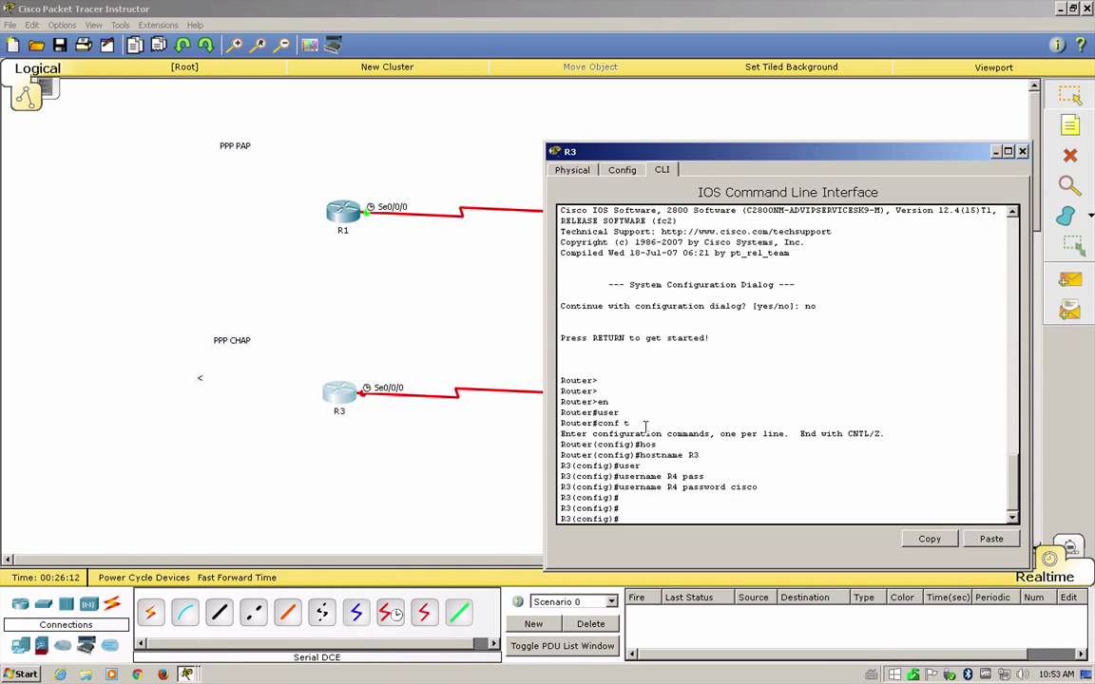
text(int s0/0/0)
key(Return)
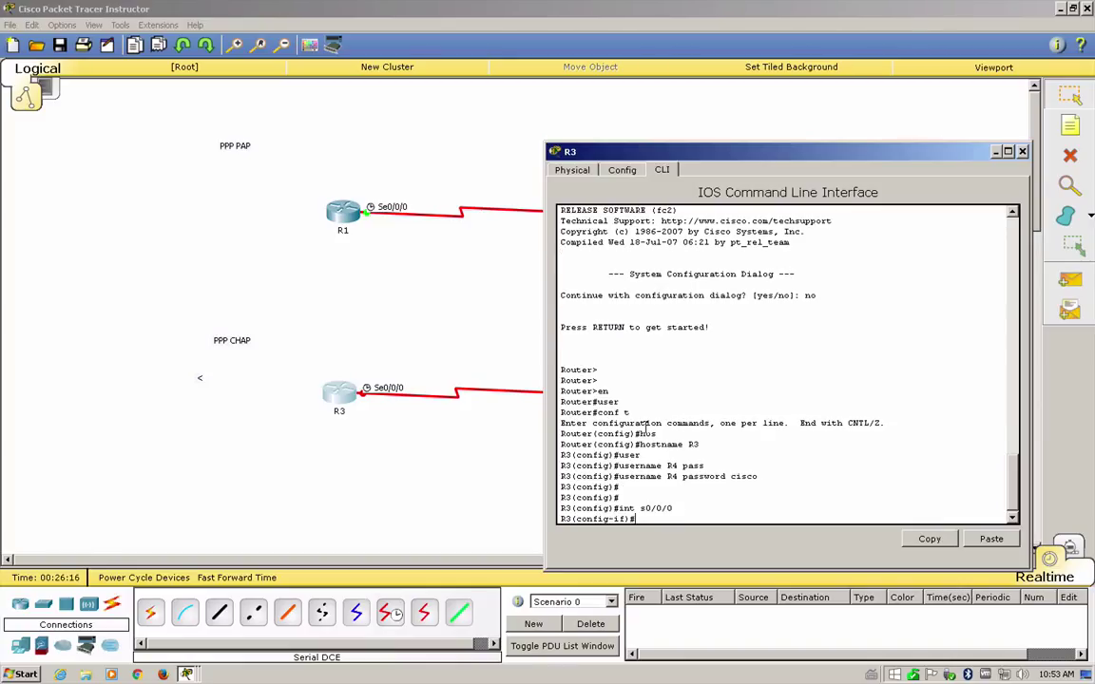
text(enca)
key(Tab)
text(ppp)
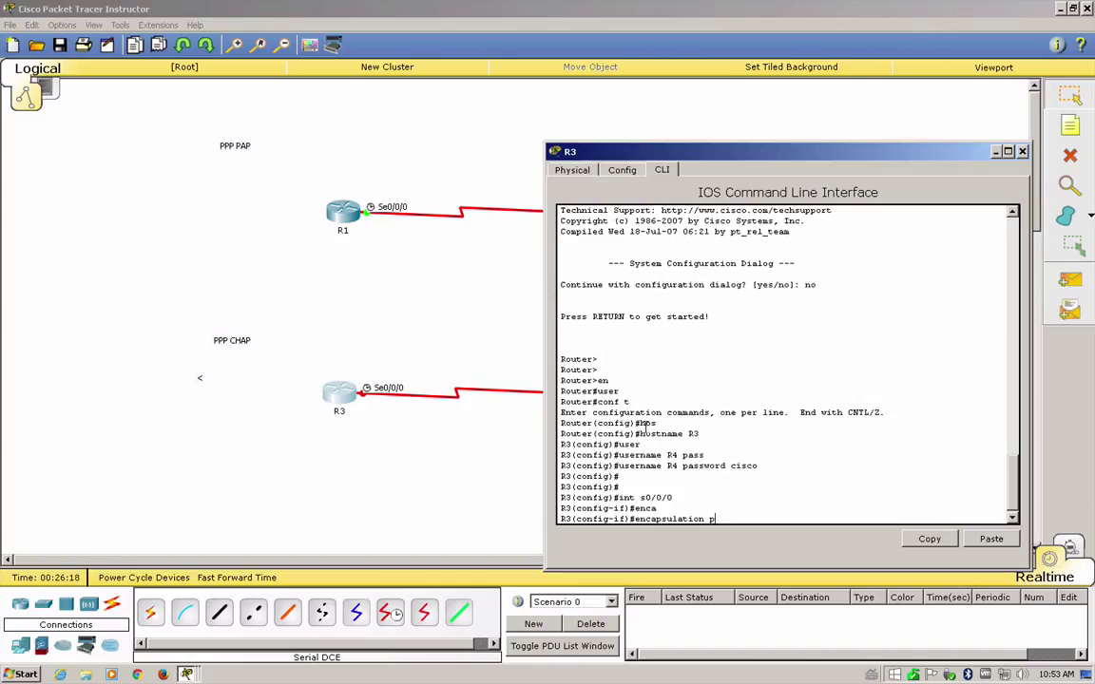
key(Return)
text(pp)
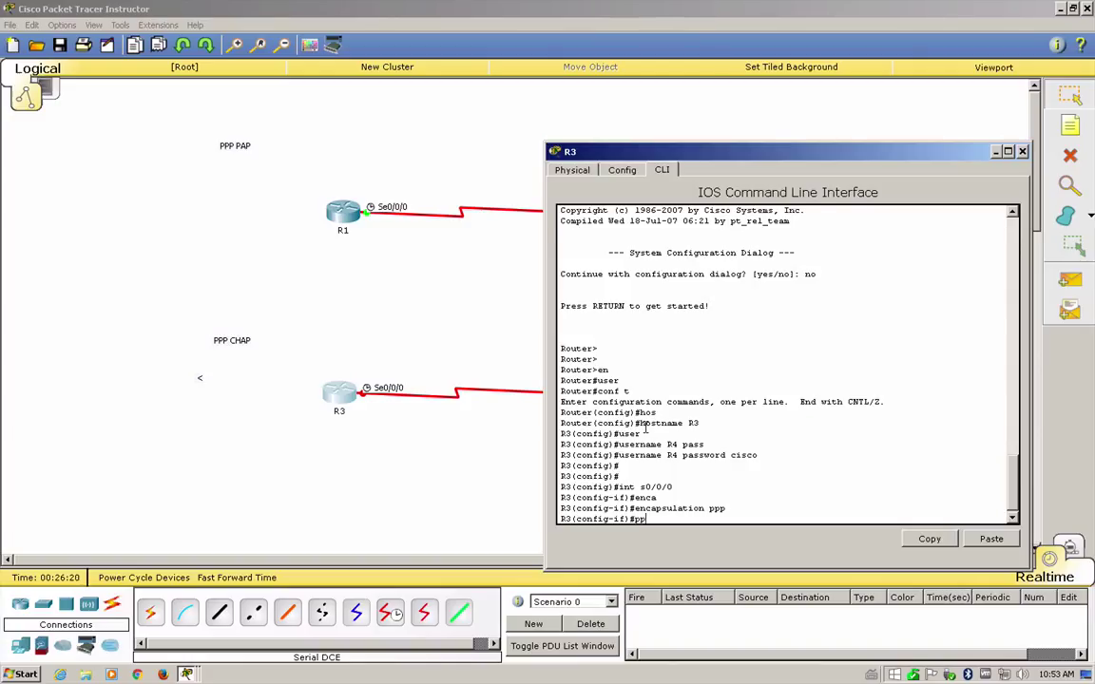
text(p au)
key(Tab)
text(ch)
key(Tab)
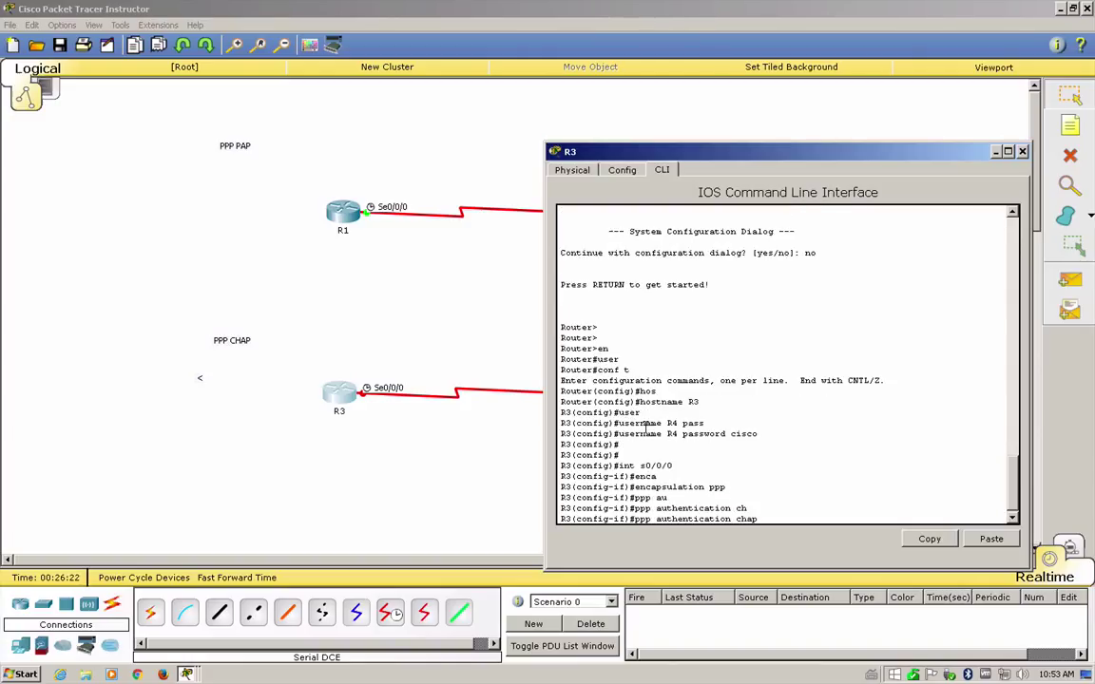
key(Return)
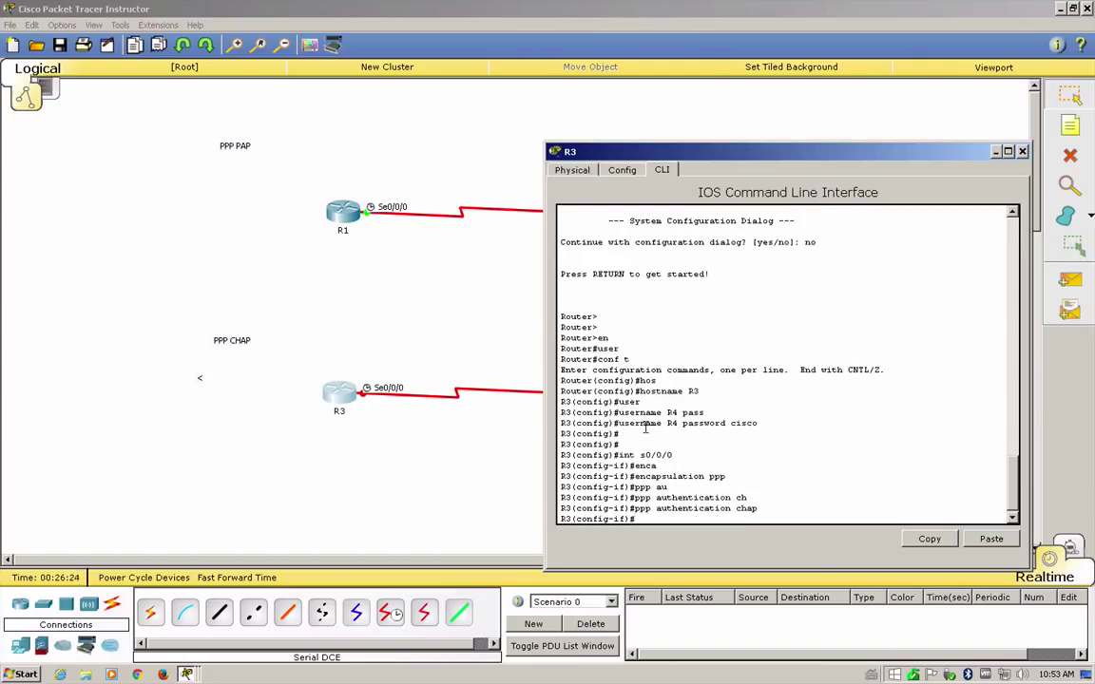
- Enable R3's Serial0/0/0 with 'no shutdown' and note the link-down message
text(no shu)
key(Tab)
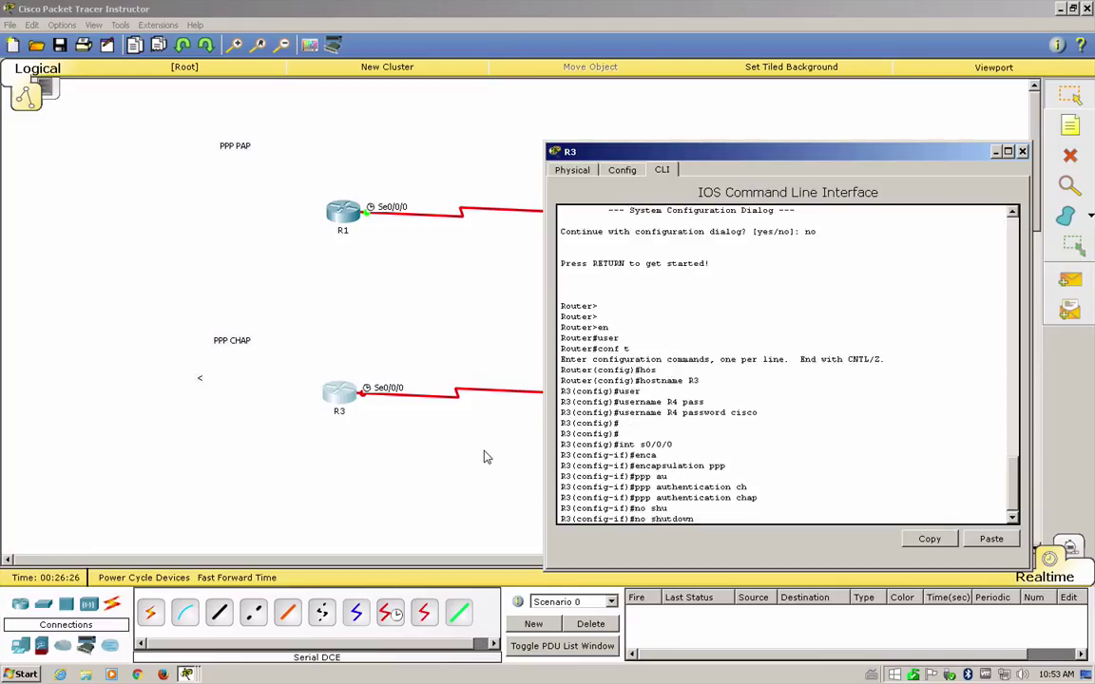
key(Return)
key(Return)
key(Return)
key(Return)
key(Return)
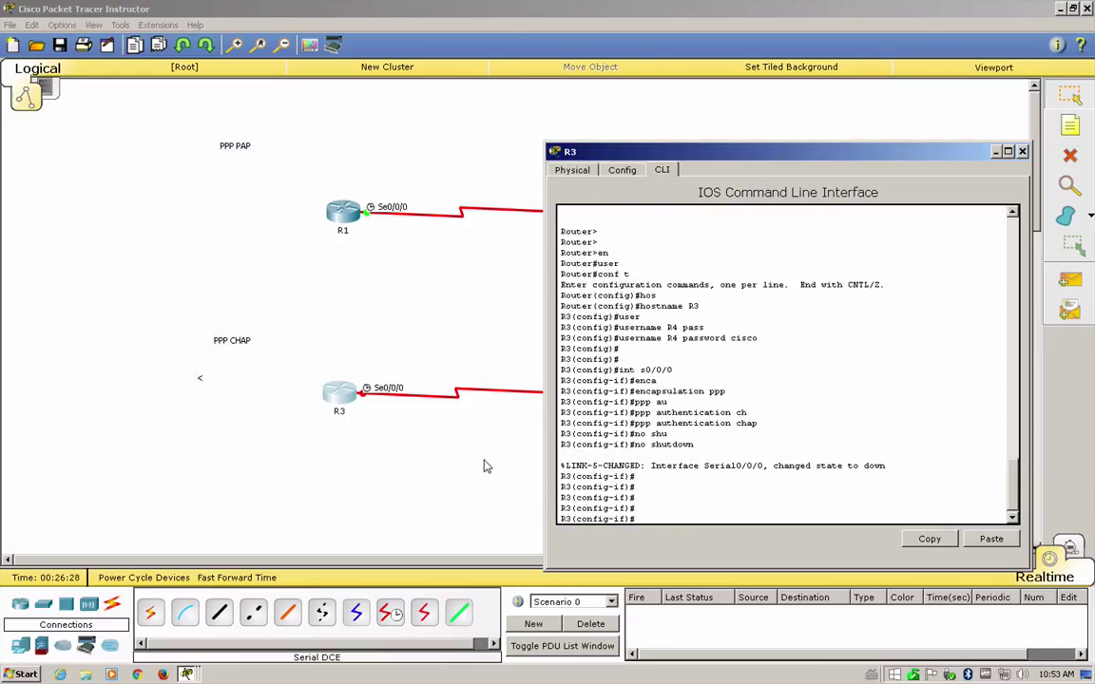
drag(891, 459, 490, 448)
click(490, 449)
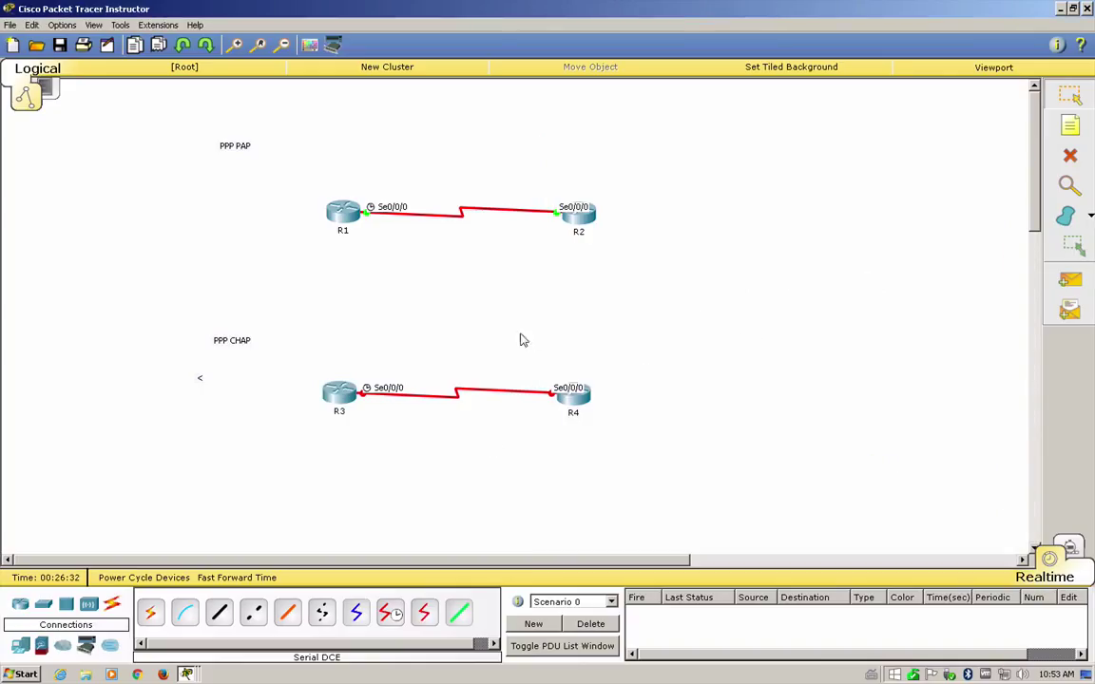
drag(532, 345, 615, 451)
- Leave configuration mode with 'end' and save R3's configuration with 'wr'
click(337, 392)
click(760, 486)
text(end)
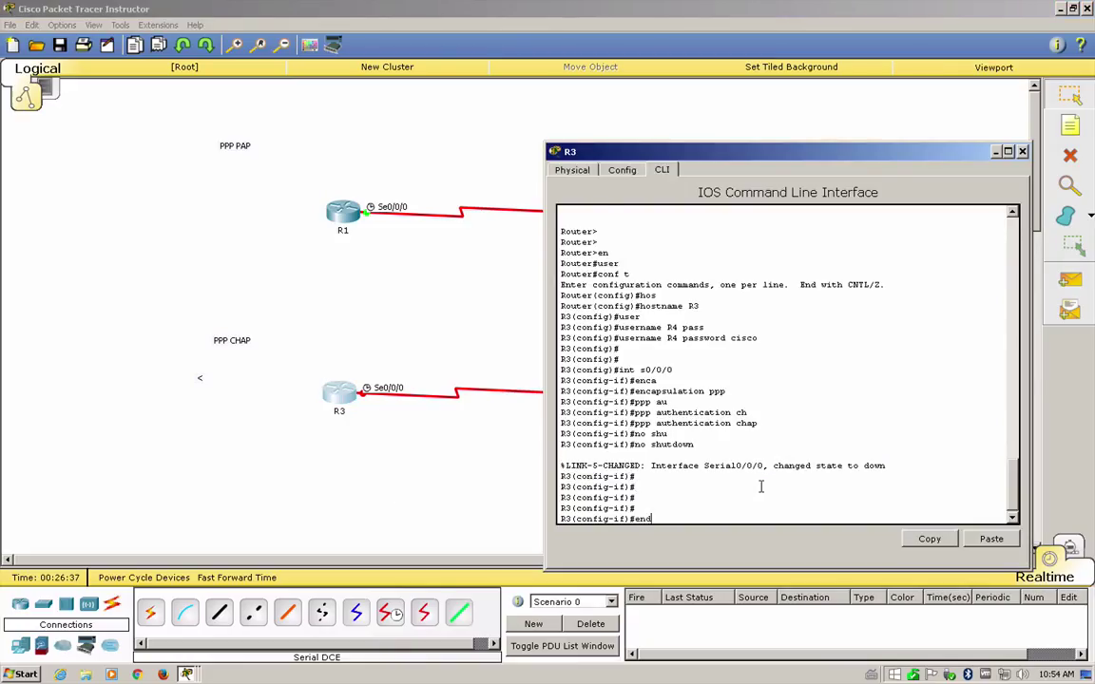
key(Return)
key(Return)
key(Return)
key(Return)
key(Return)
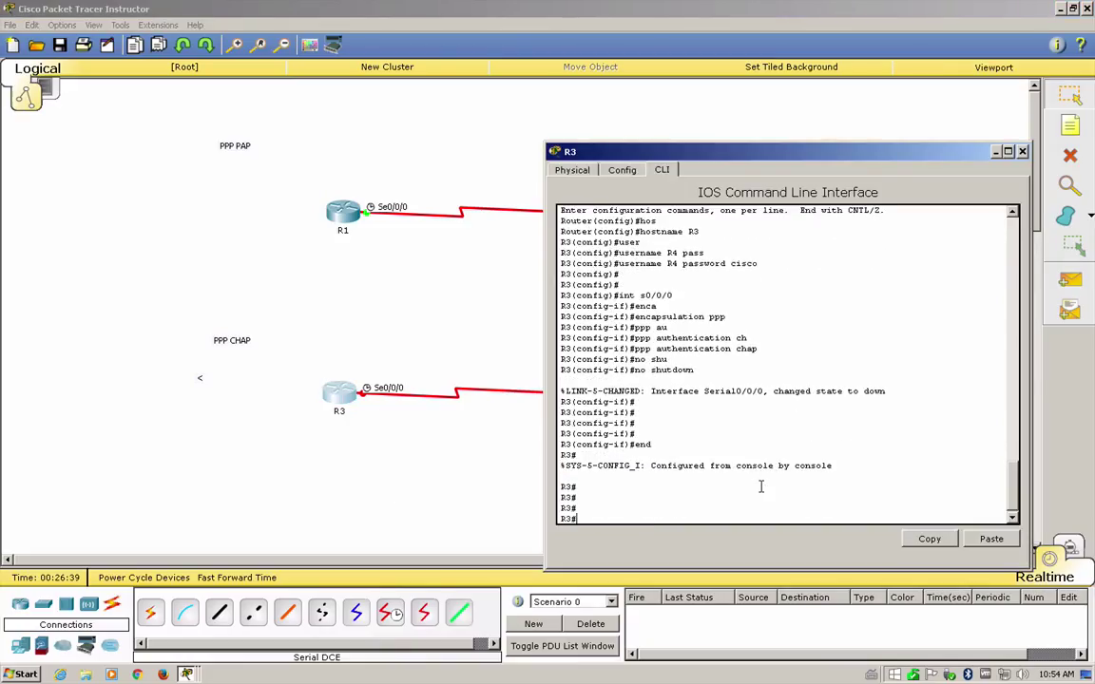
text(wr)
key(Return)
click(328, 429)
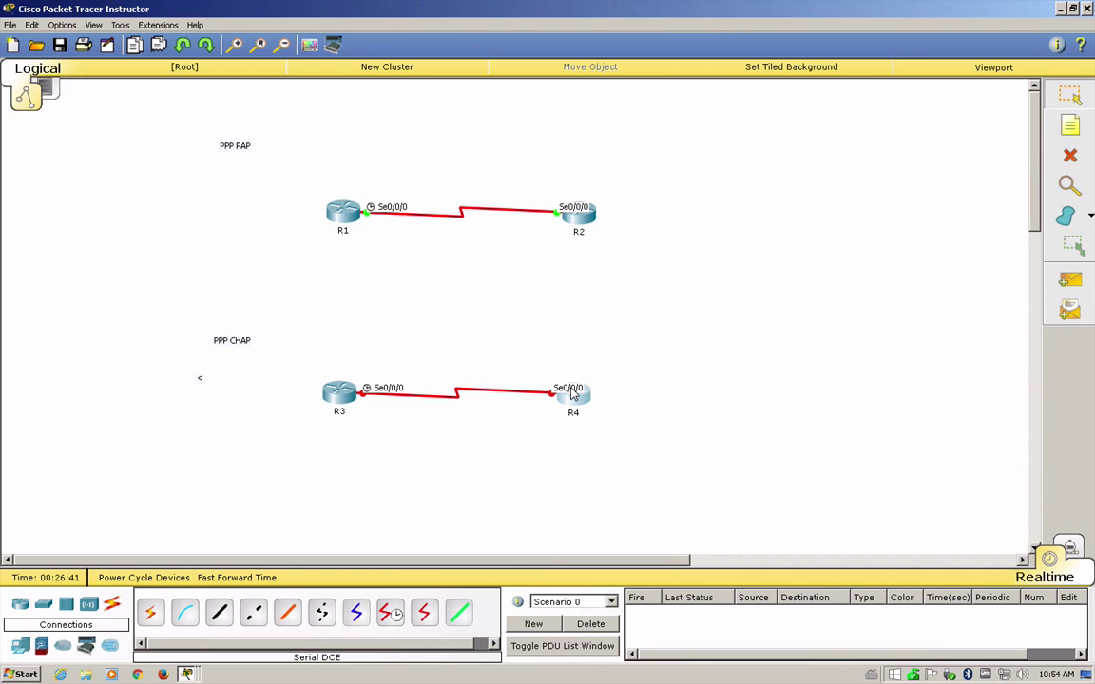
- Exit R4's configuration mode and turn on 'debug ppp authentication'
click(572, 395)
key(Return)
key(Return)
key(Return)
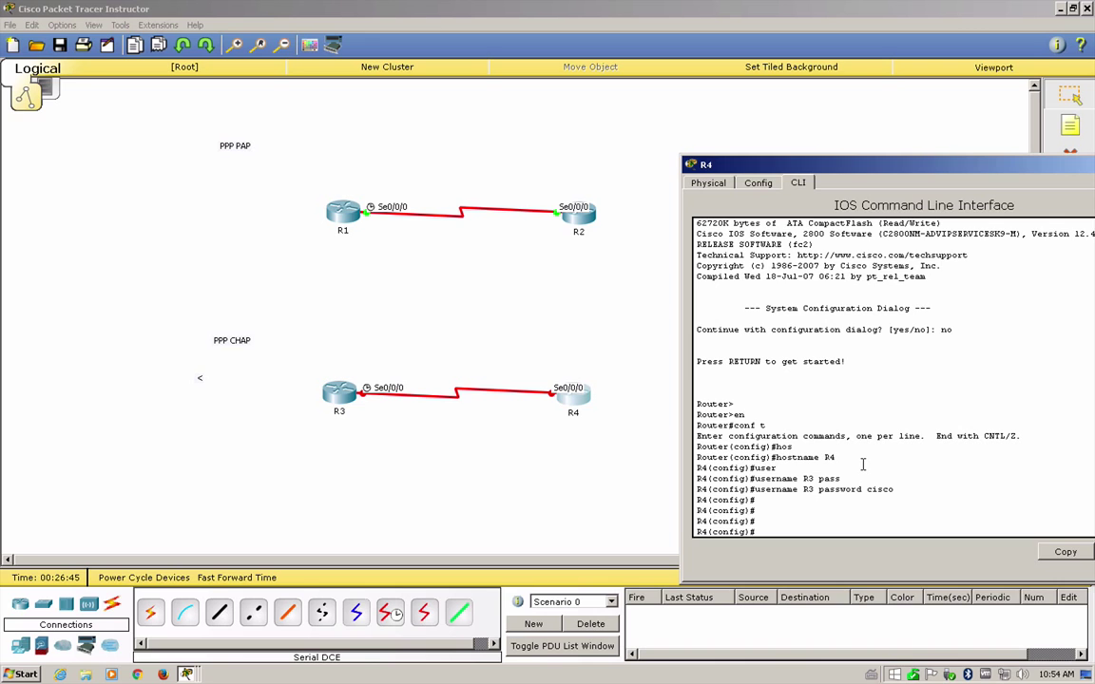
key(ctrl+z)
key(Return)
key(Return)
key(Return)
key(Return)
text(debu)
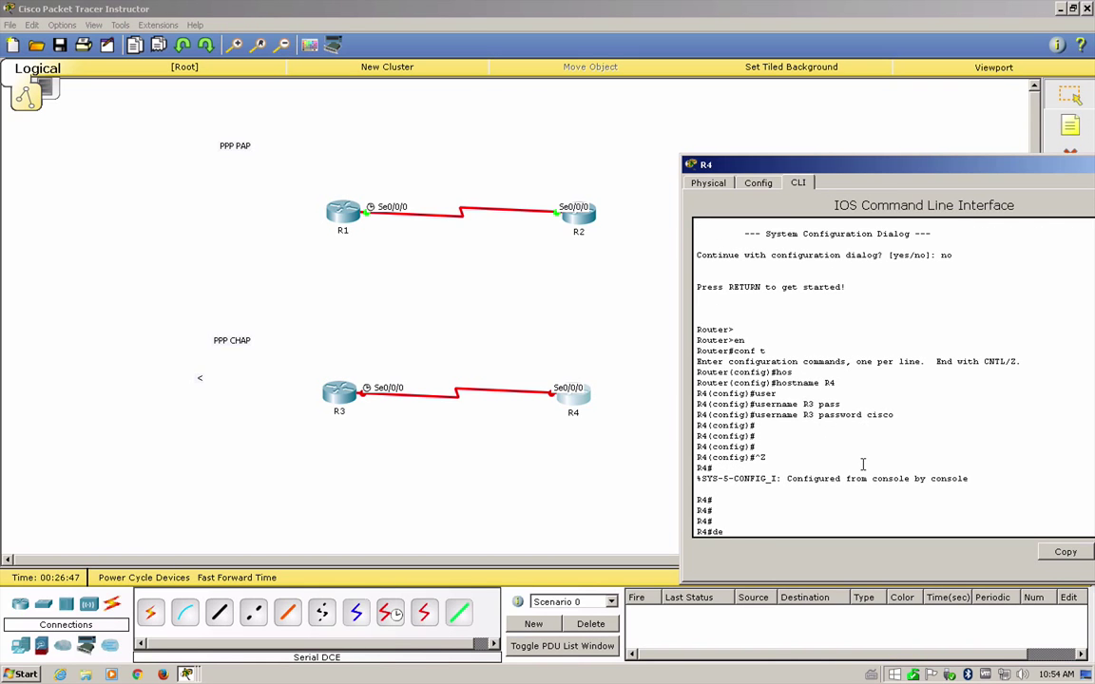
key(Tab)
text(ppp au)
key(Tab)
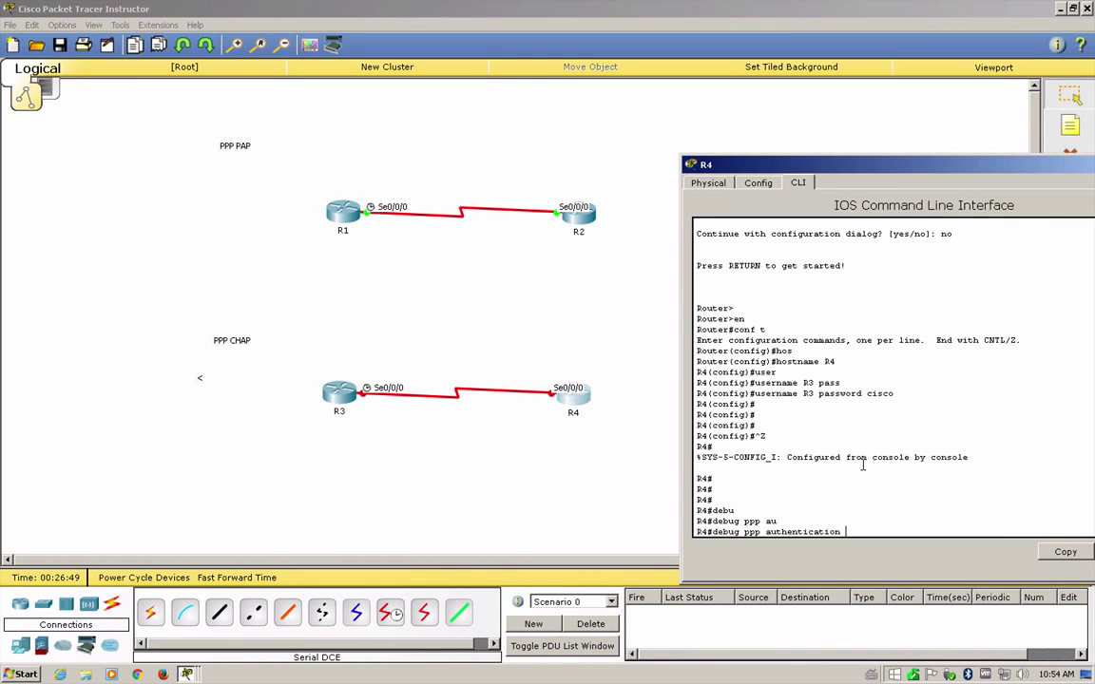
key(Return)
key(Return)
key(Return)
key(Return)
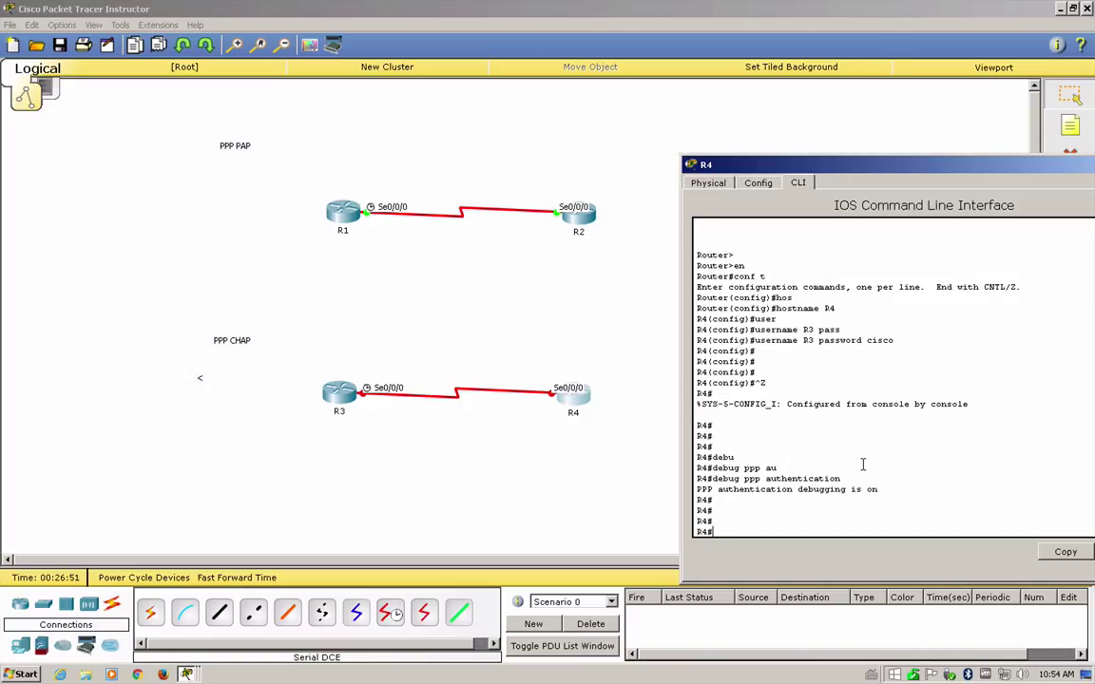
- Configure R4's Serial0/0/0 with PPP encapsulation and CHAP authentication
text(conf t)
key(Return)
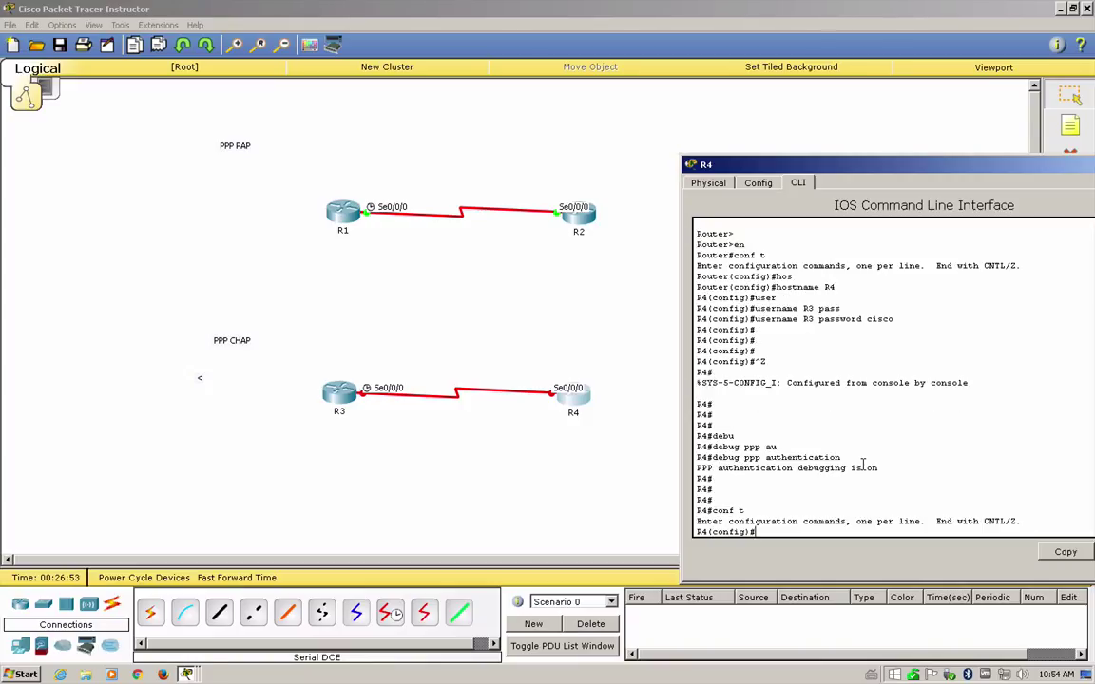
text(int s0/0/0)
key(Return)
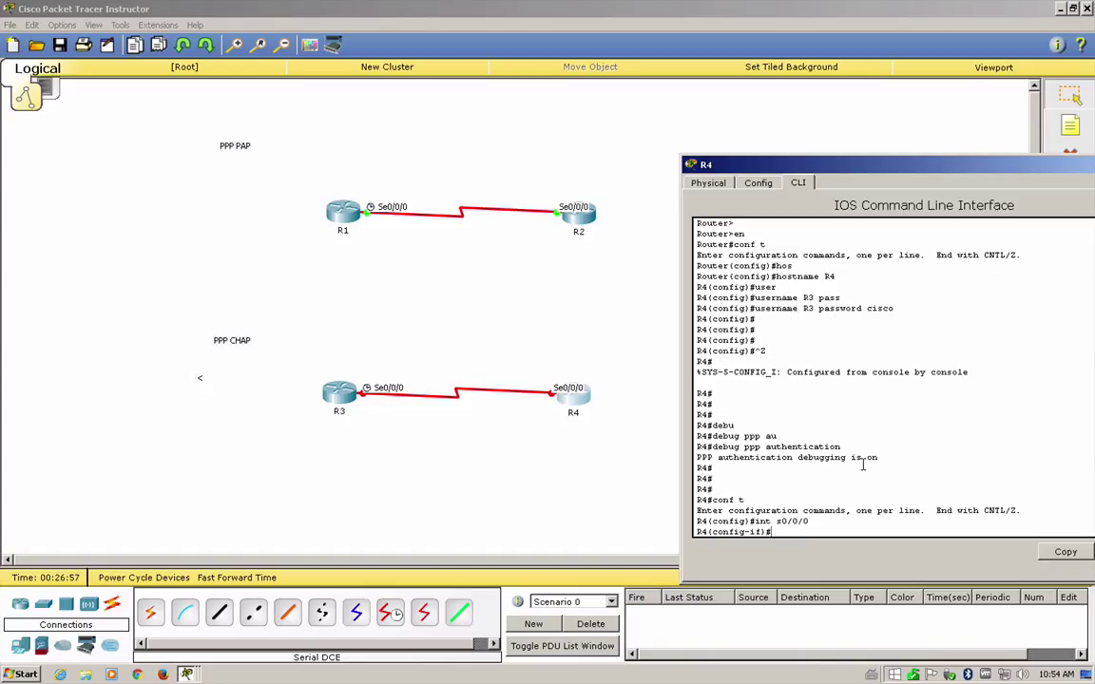
text(enca)
key(Tab)
text(ppp)
key(Return)
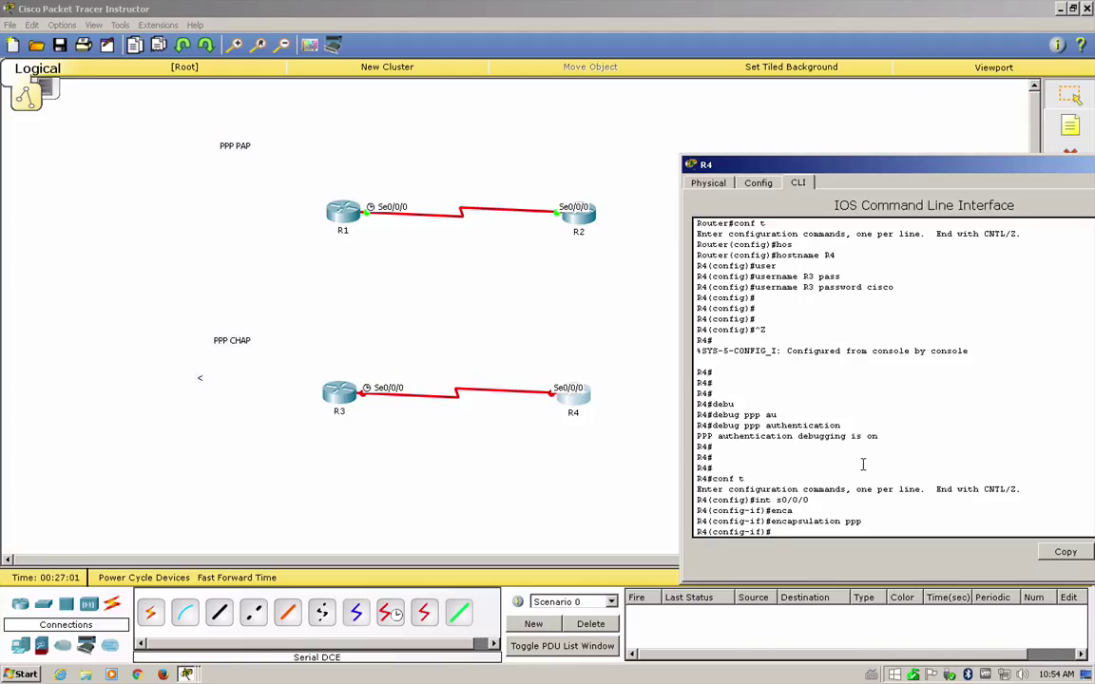
text(ppp au)
key(Tab)
text(cha)
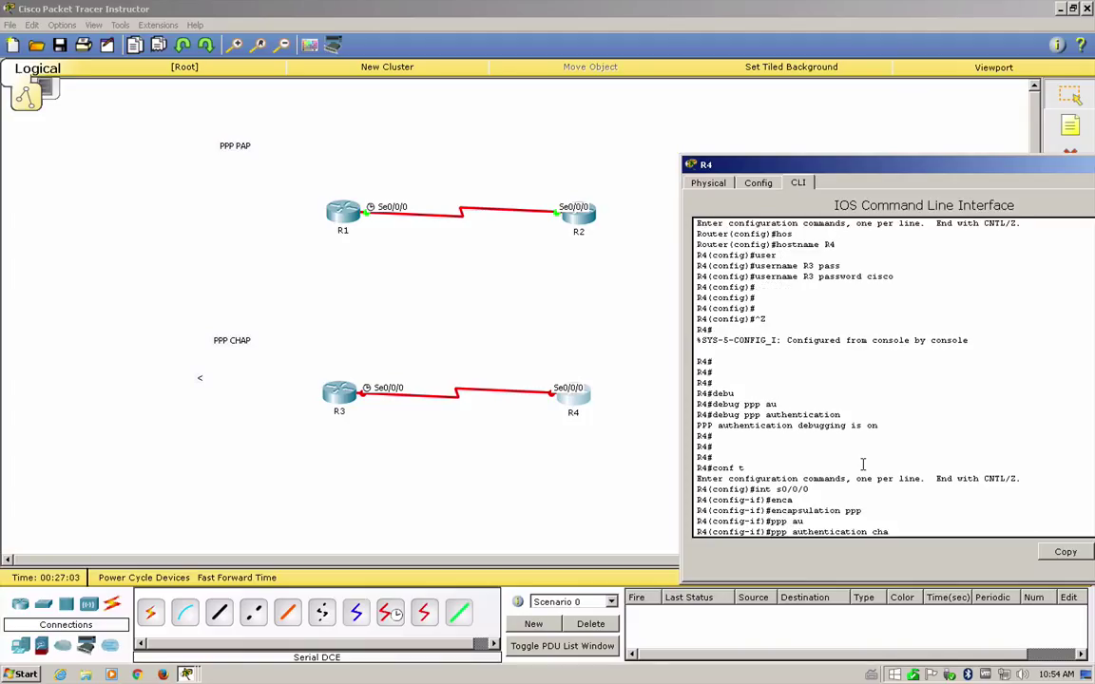
key(Tab)
key(Return)
- Enable R4's Serial0/0/0 with 'no shutdown' and watch the link come up
key(Return)
key(Return)
key(Return)
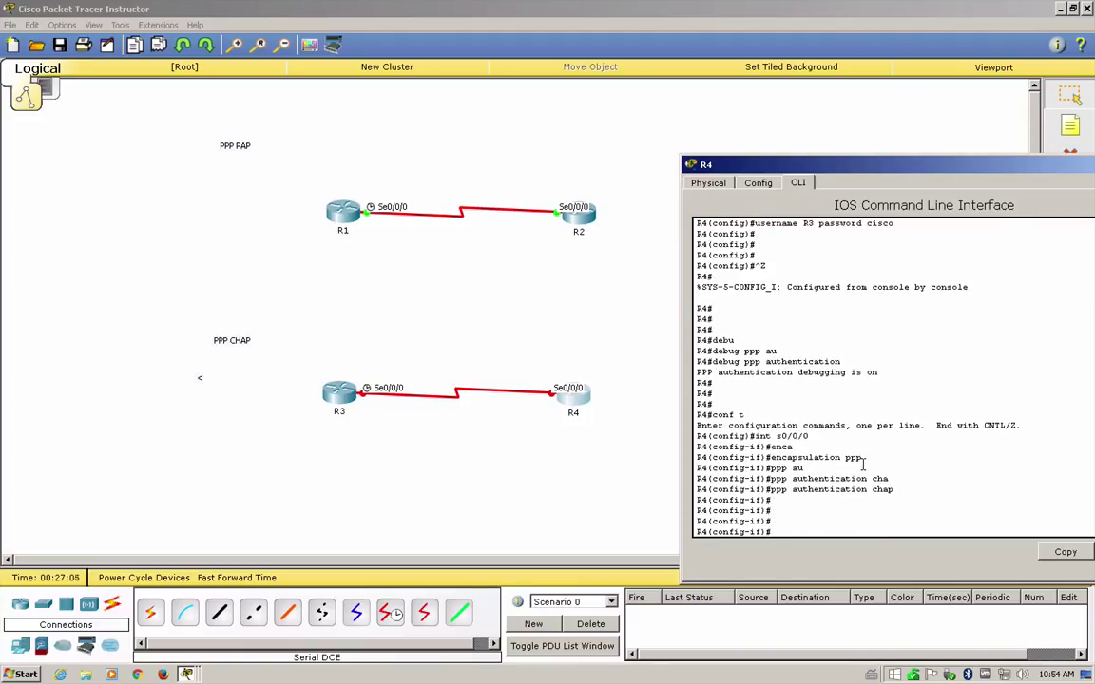
text(no shu)
key(Tab)
key(Return)
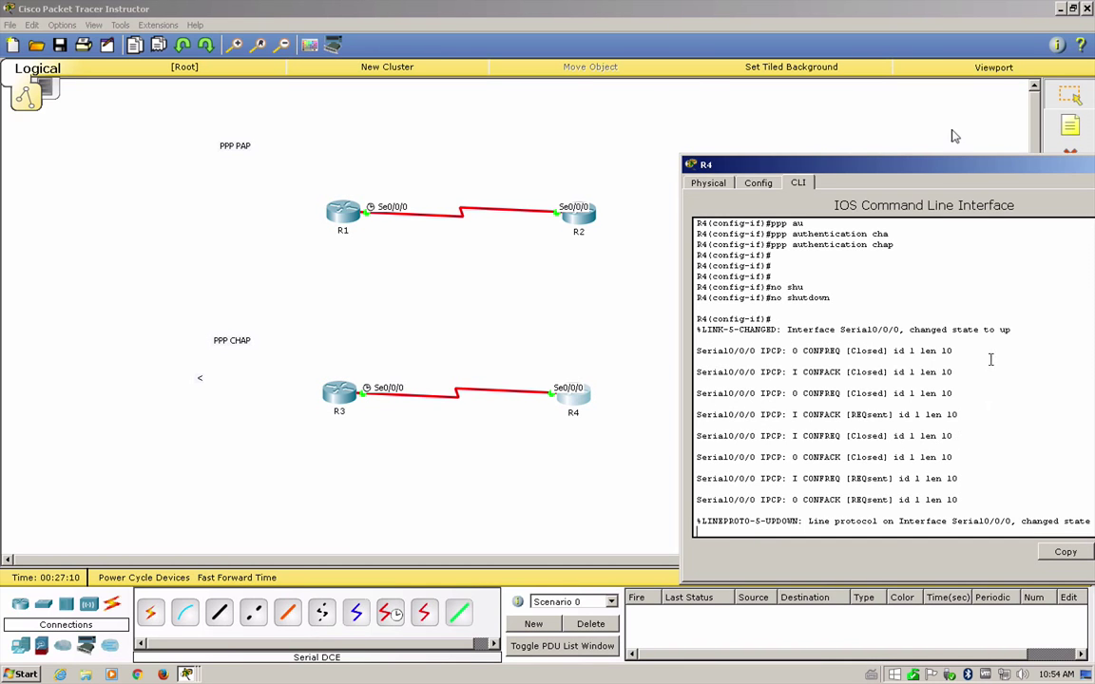
drag(846, 165, 613, 168)
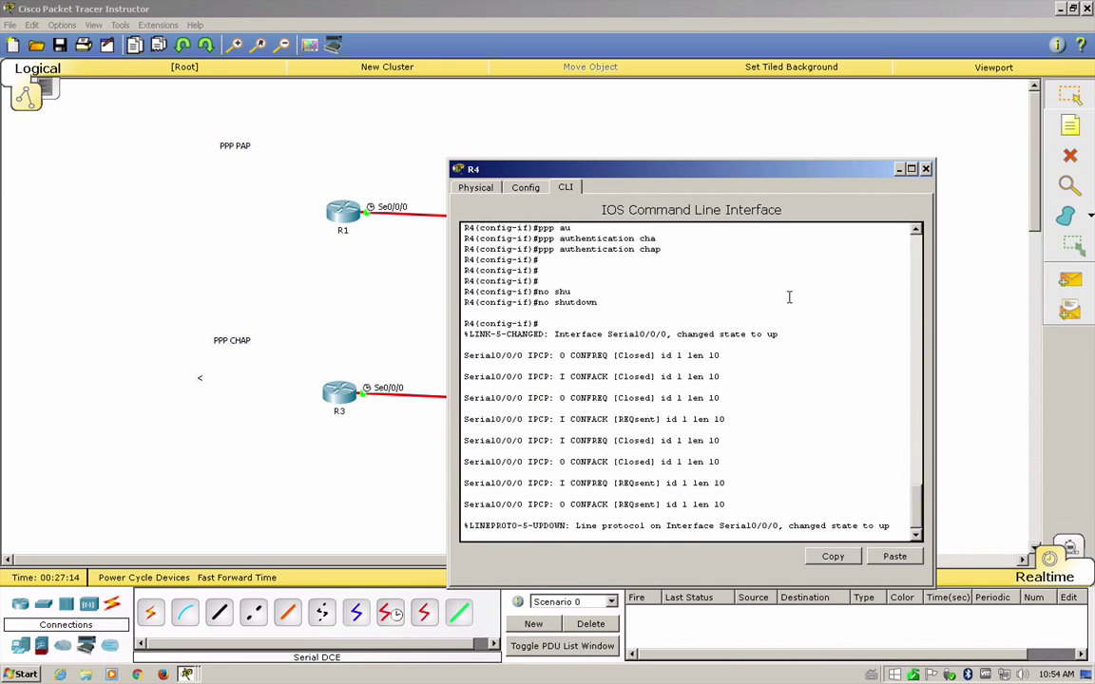
key(Return)
key(Return)
- Exit back to R4's privileged prompt and turn off debugging with 'undebug all'
text(exit)
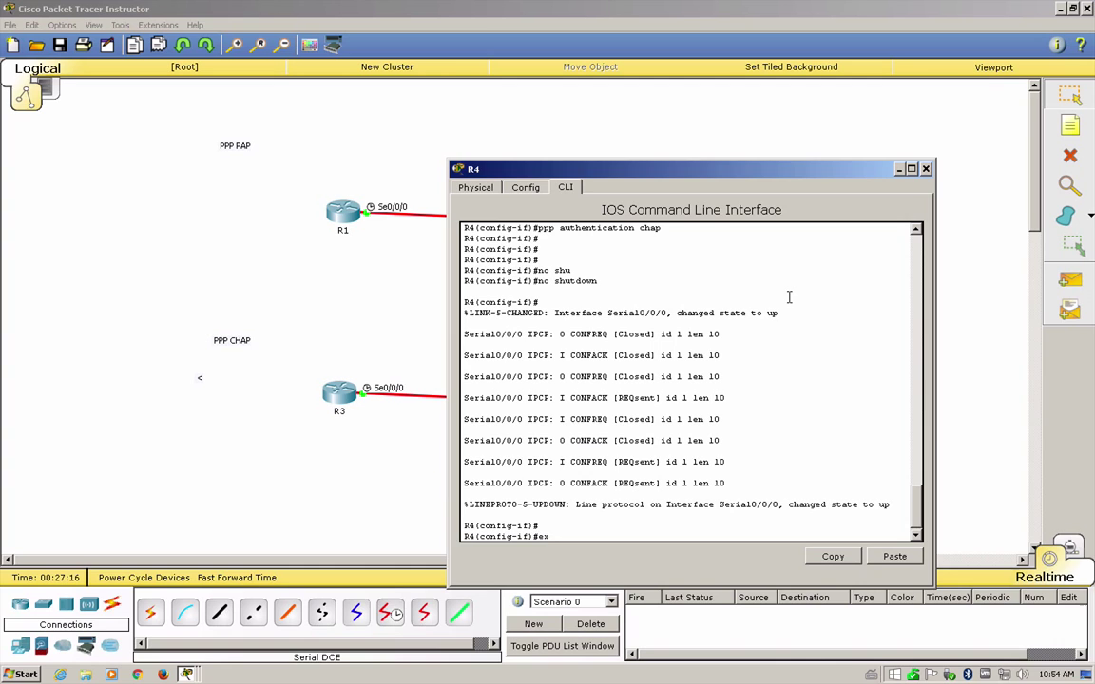
key(Return)
key(Return)
key(Return)
key(Return)
text(exit)
key(Return)
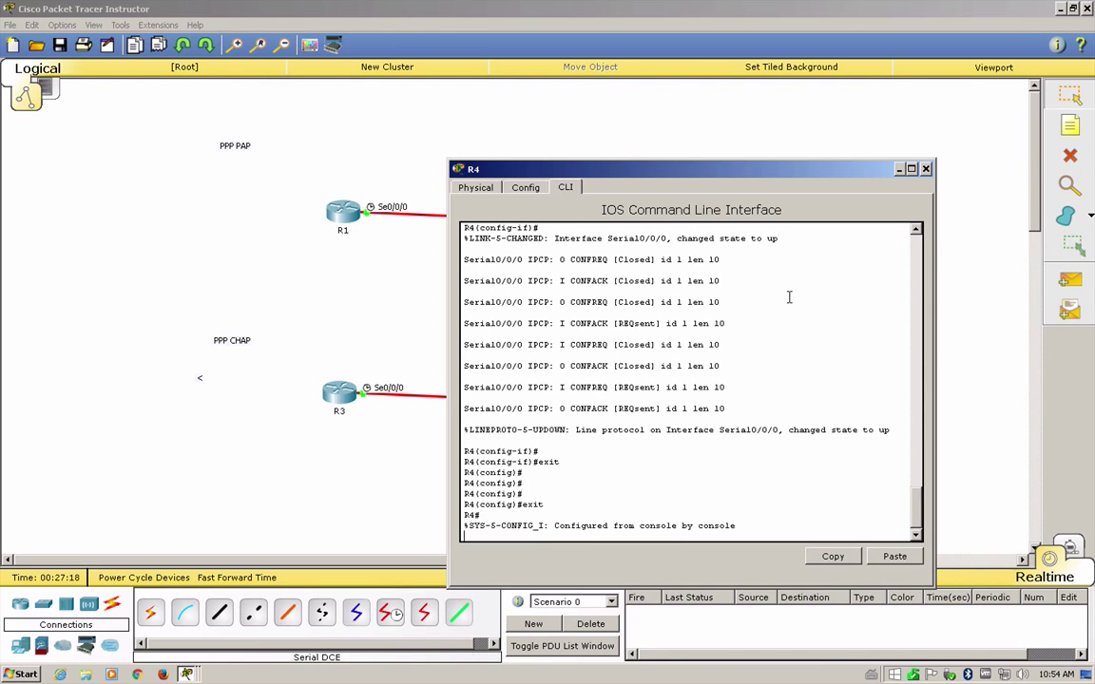
text(un)
key(Tab)
text(all)
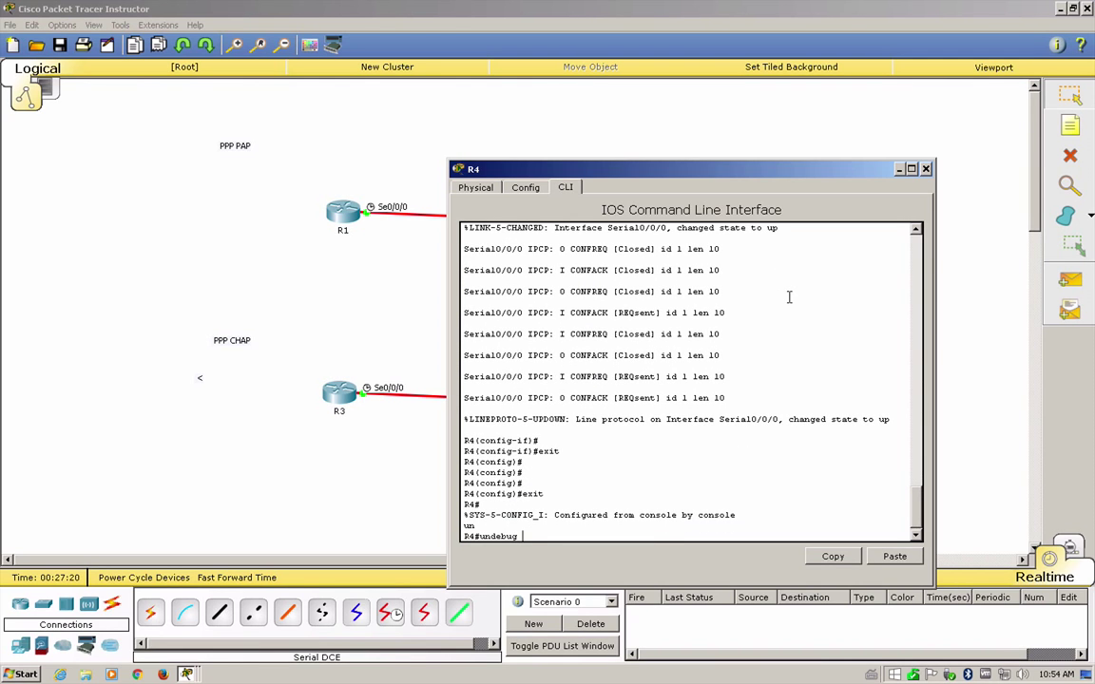
key(Return)
key(Return)
key(Return)
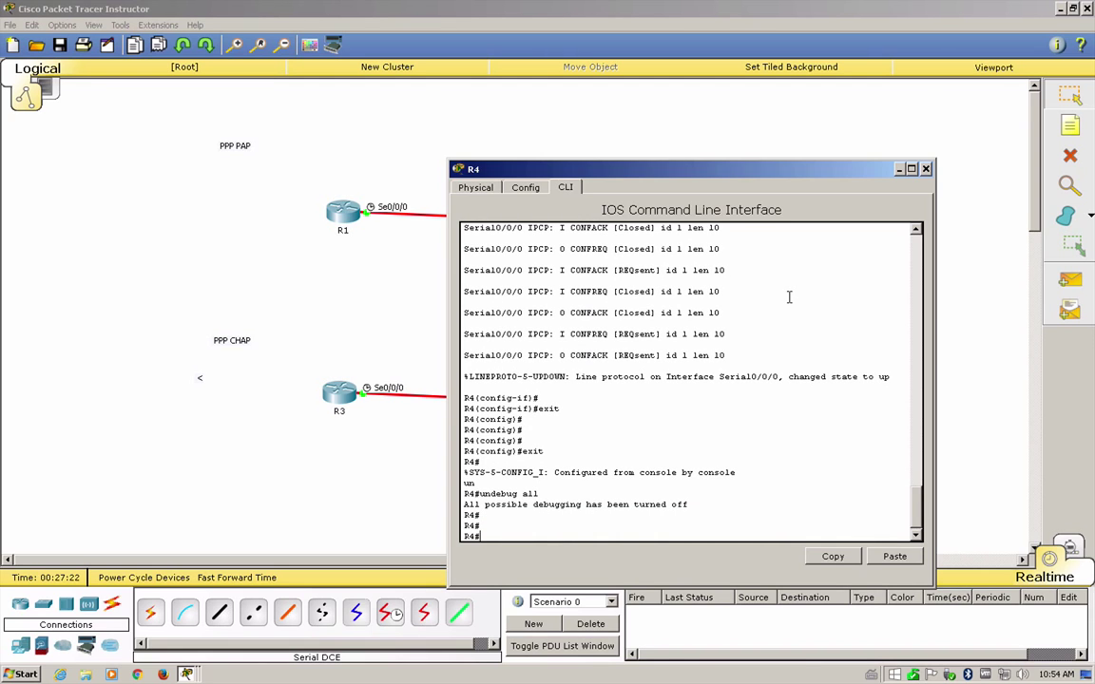
- Run 'show ip interface brief' on R4 and confirm Serial0/0/0 shows up/up
text(sh ip int)
key(Tab)
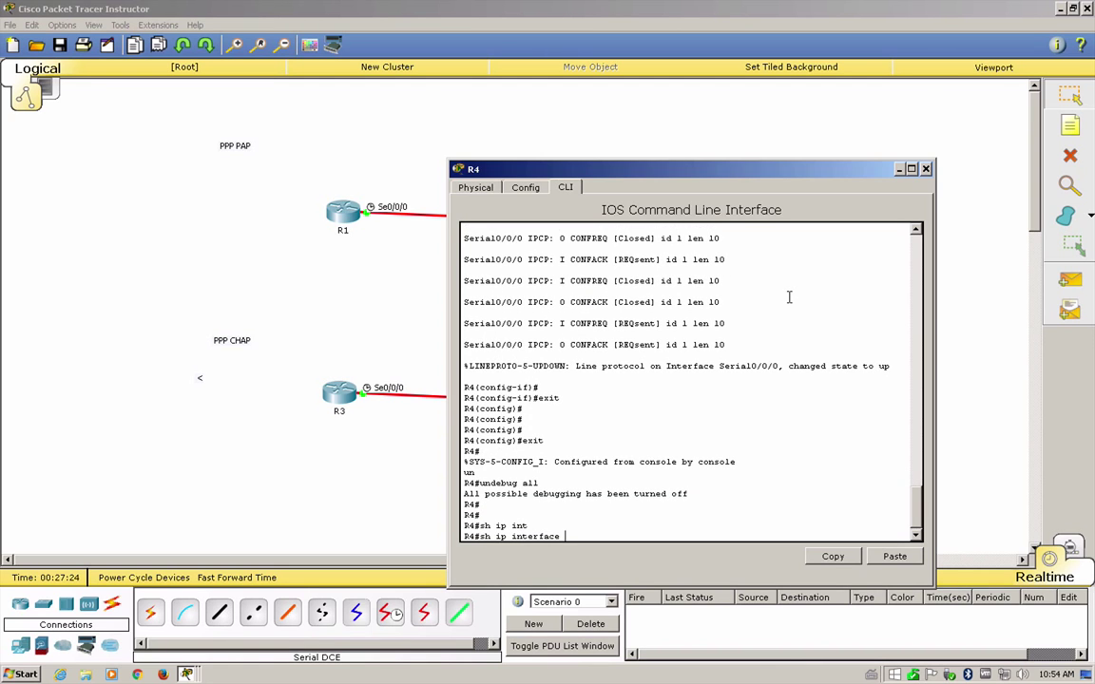
text(br)
key(Tab)
key(Return)
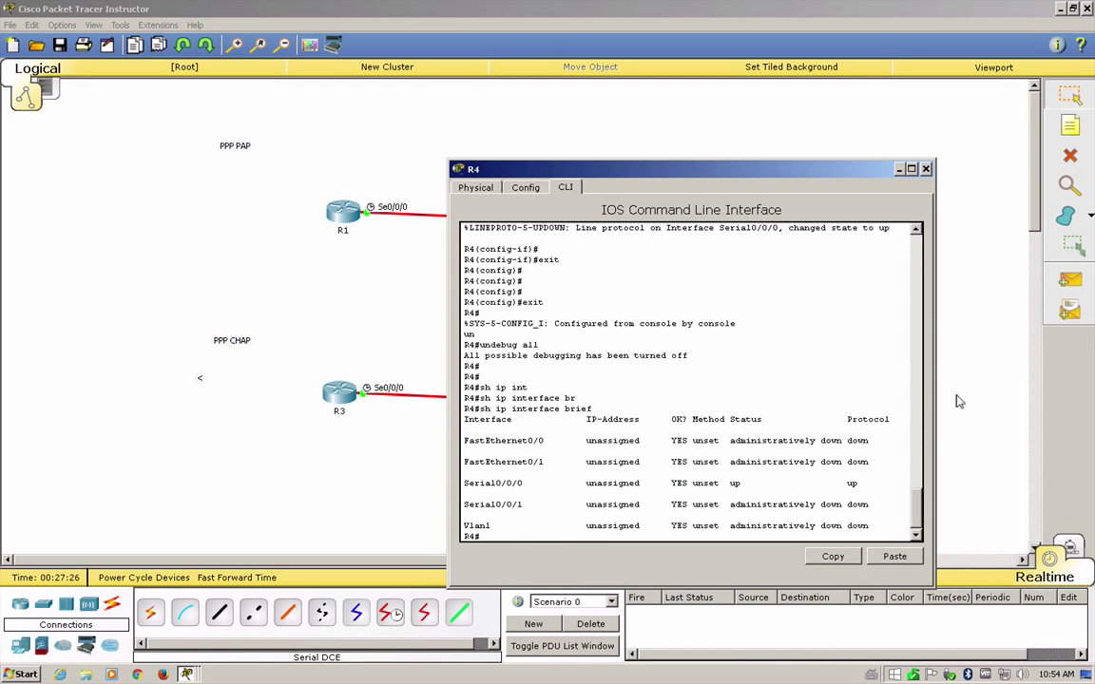
drag(852, 481, 464, 483)
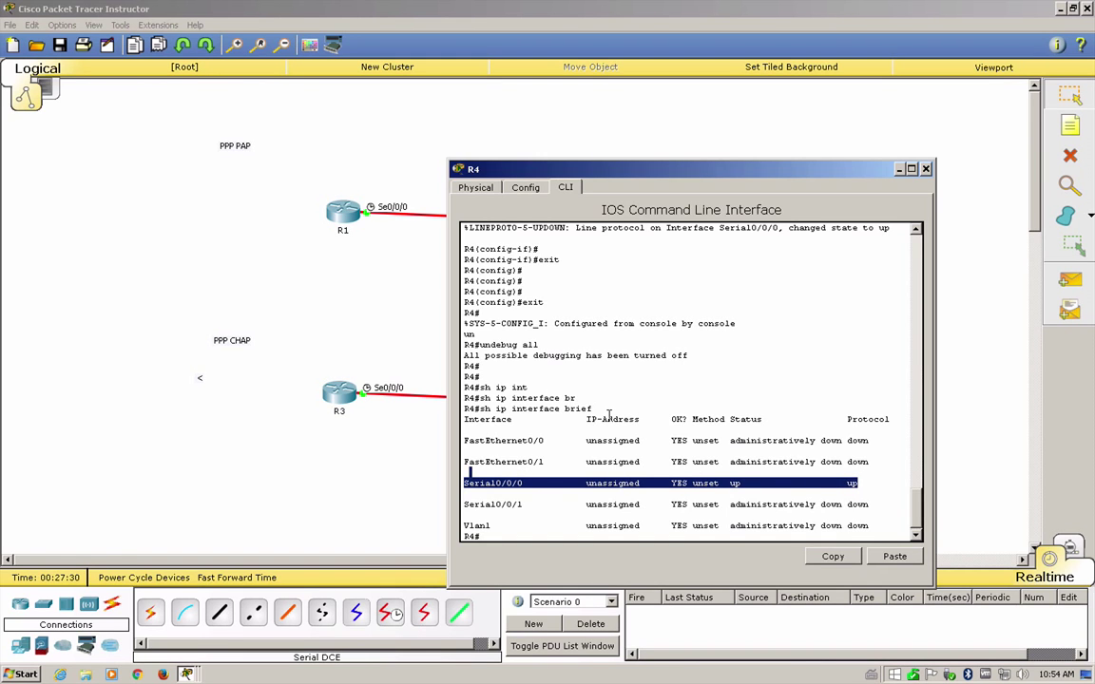
scroll(608, 414, up, 7)
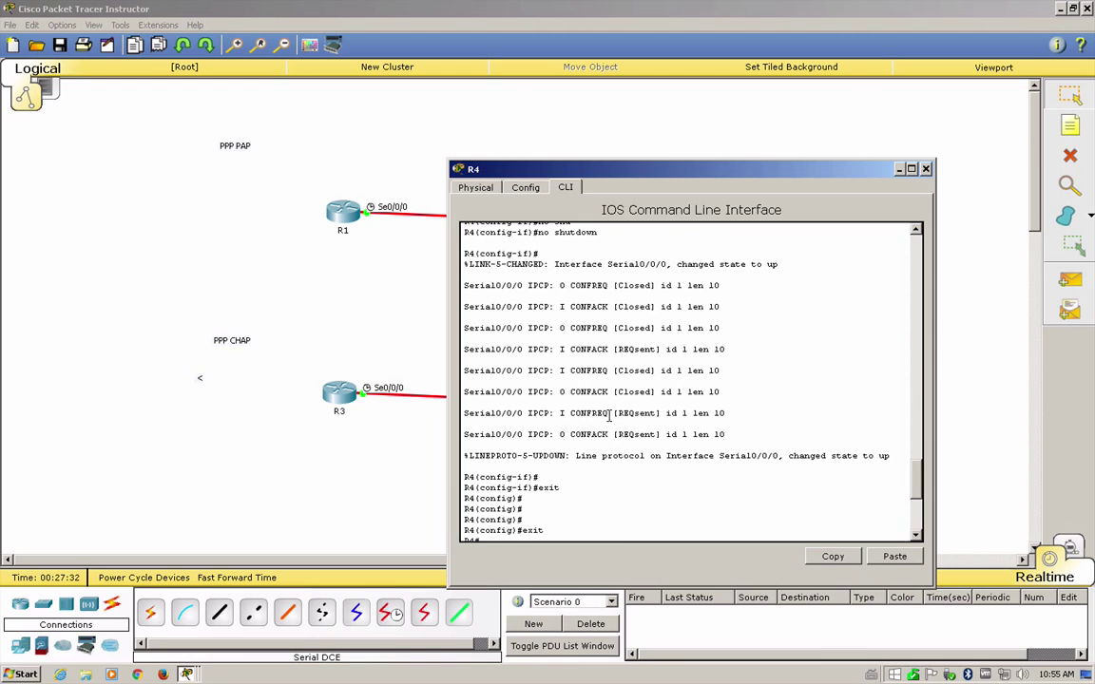
scroll(745, 384, up, 3)
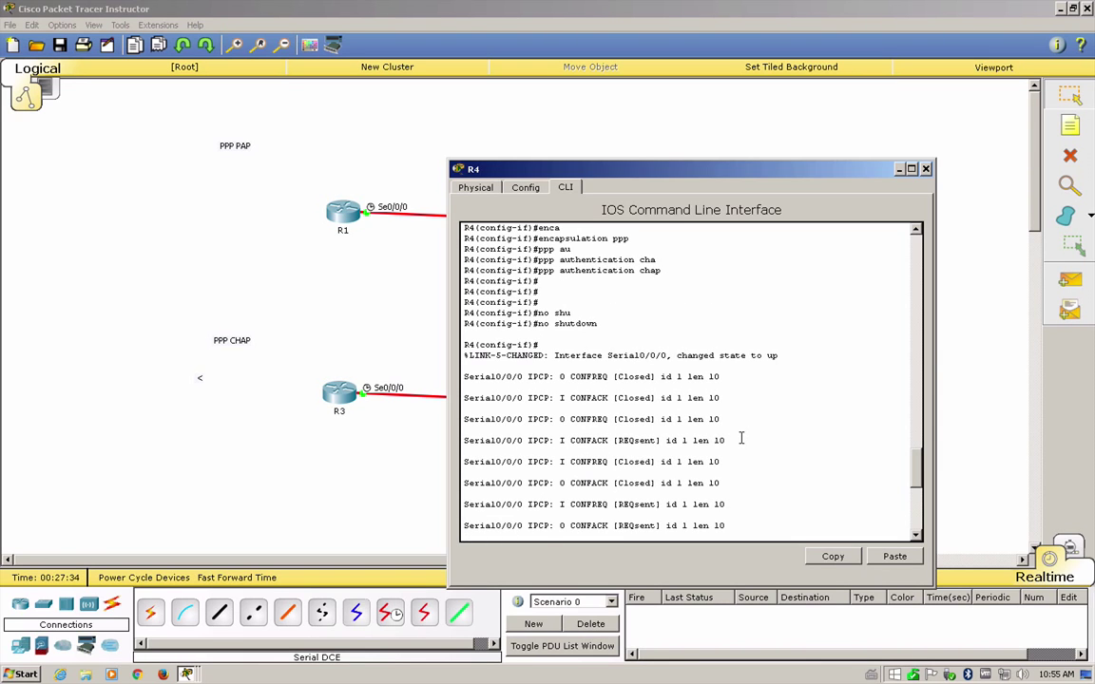
scroll(742, 438, down, 2)
drag(724, 480, 579, 344)
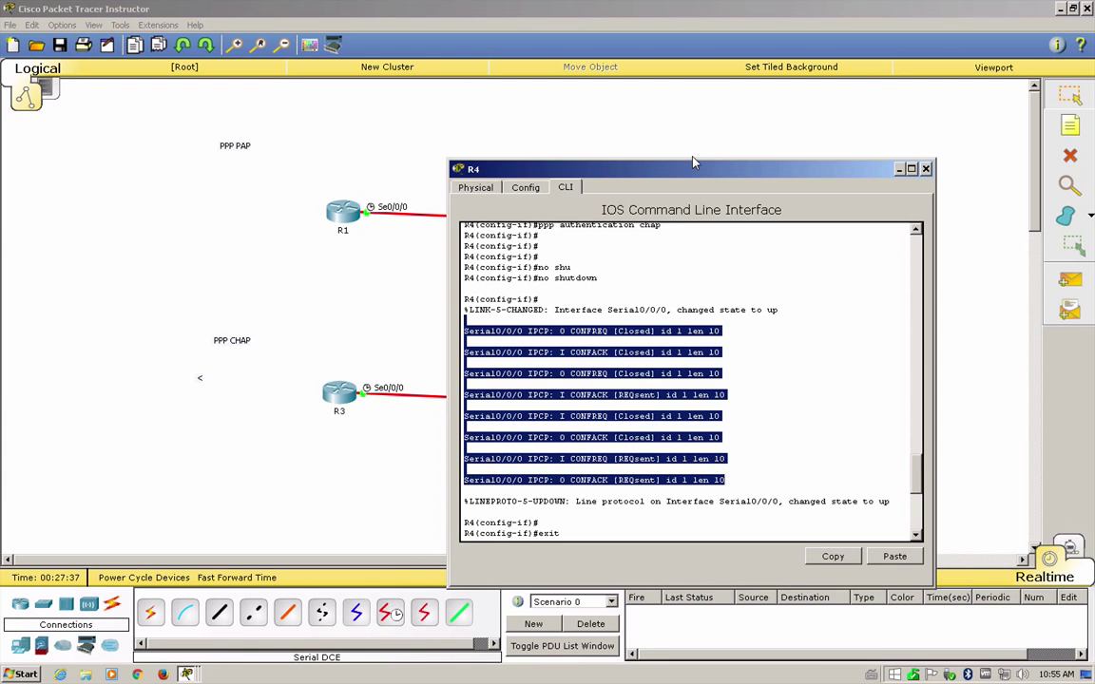
drag(695, 167, 708, 282)
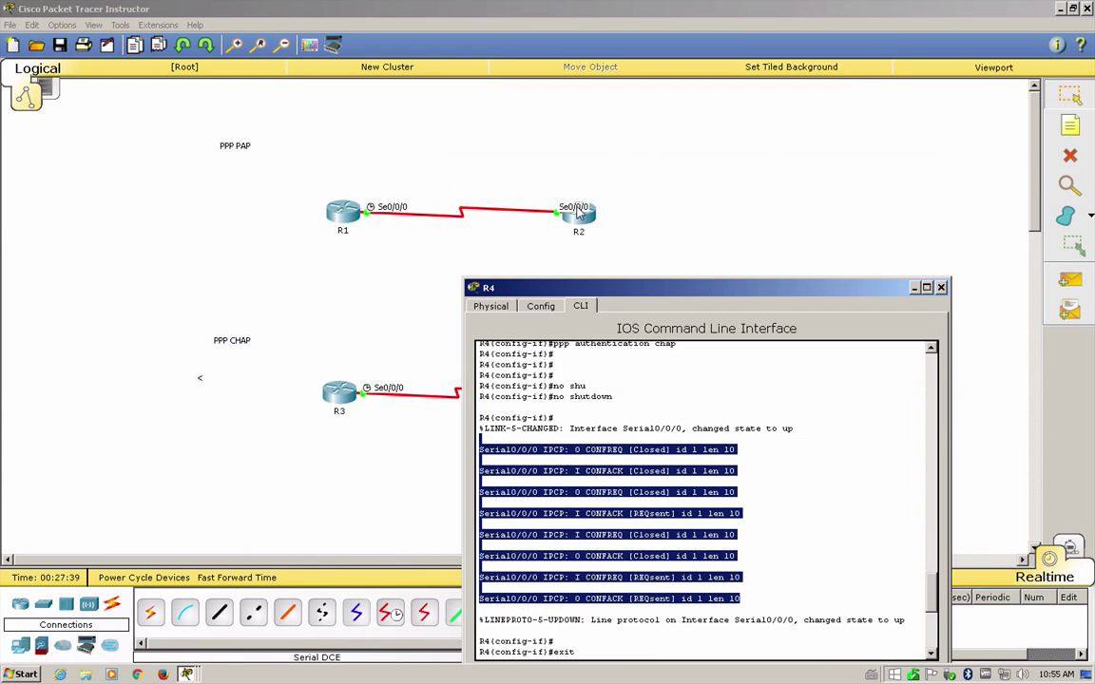
- On R2, exit configuration mode with Ctrl+Z and review the PAP authentication debug messages
click(577, 212)
scroll(806, 330, up, 4)
scroll(806, 326, up, 1)
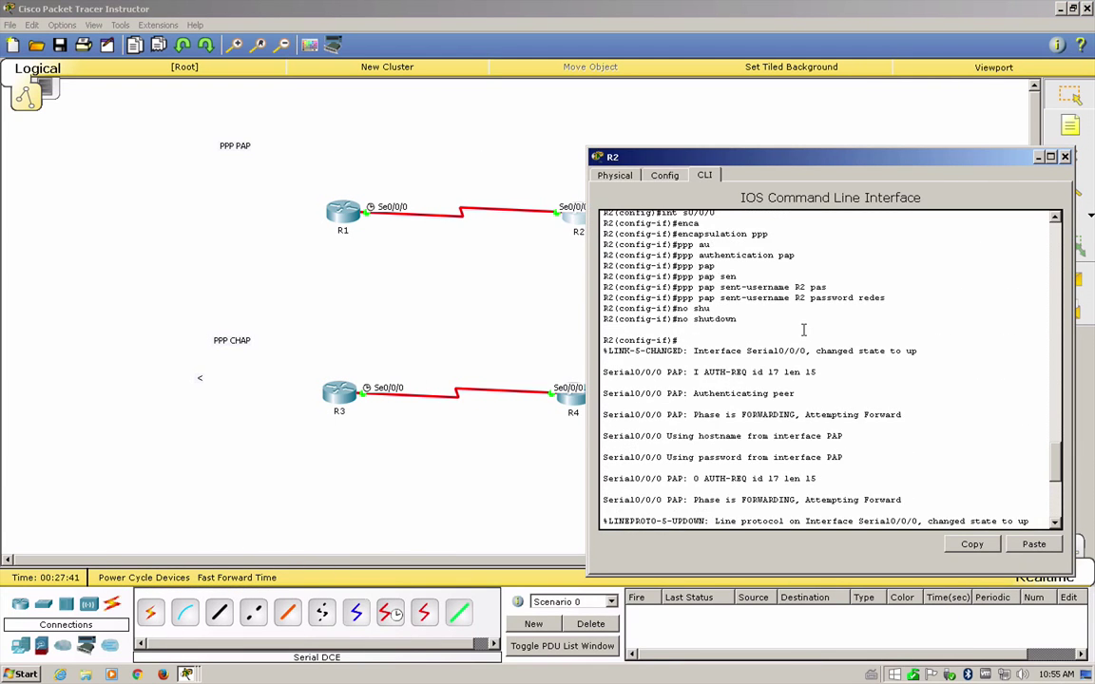
key(Return)
key(Return)
key(Return)
key(ctrl+z)
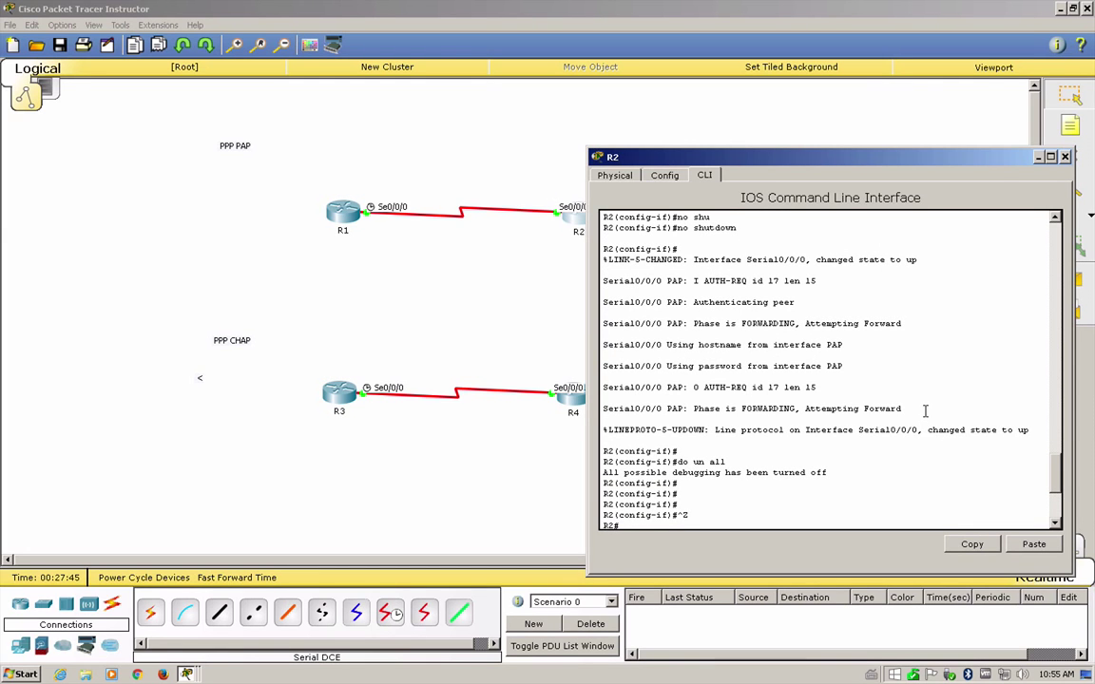
drag(924, 410, 603, 280)
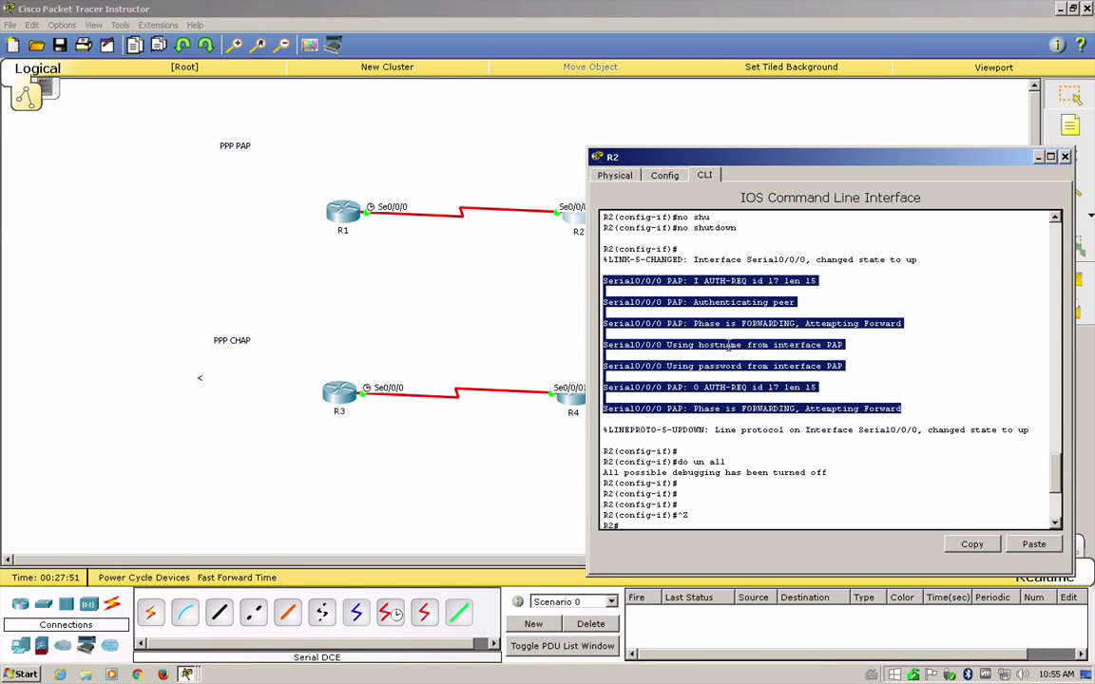
click(570, 397)
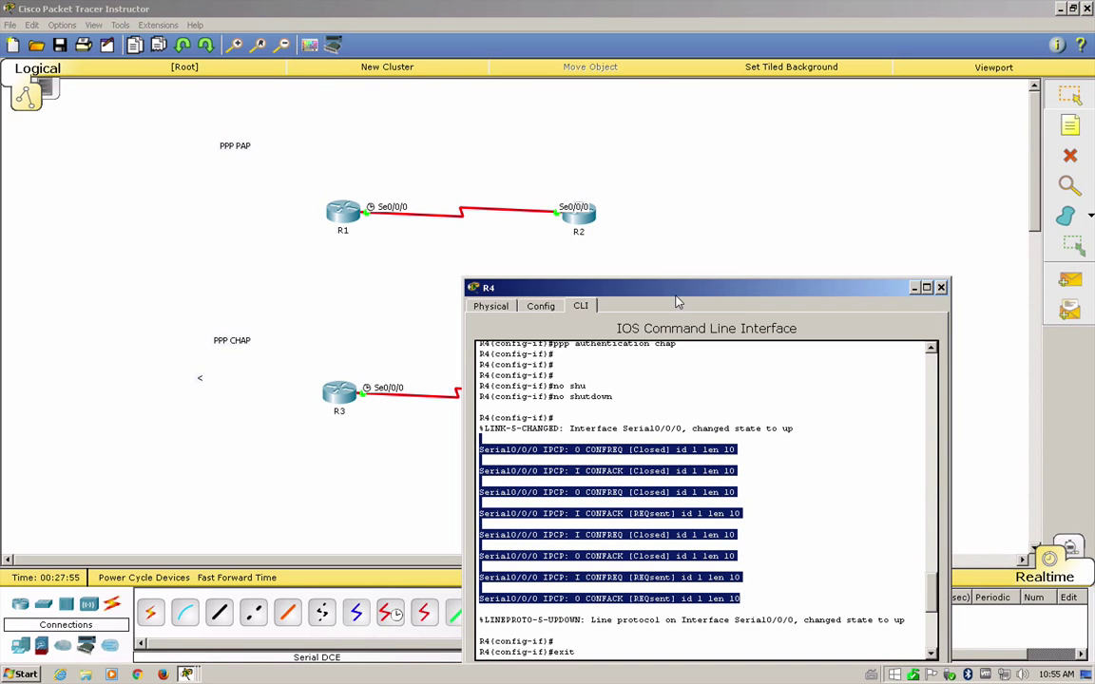
drag(693, 292, 753, 154)
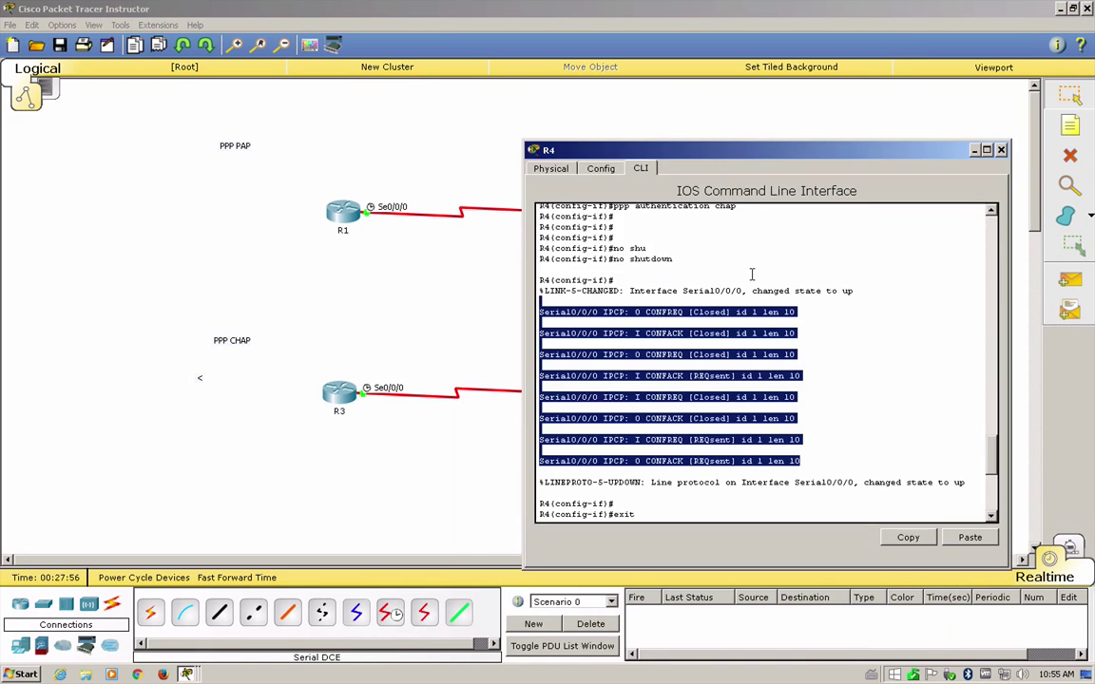
click(824, 418)
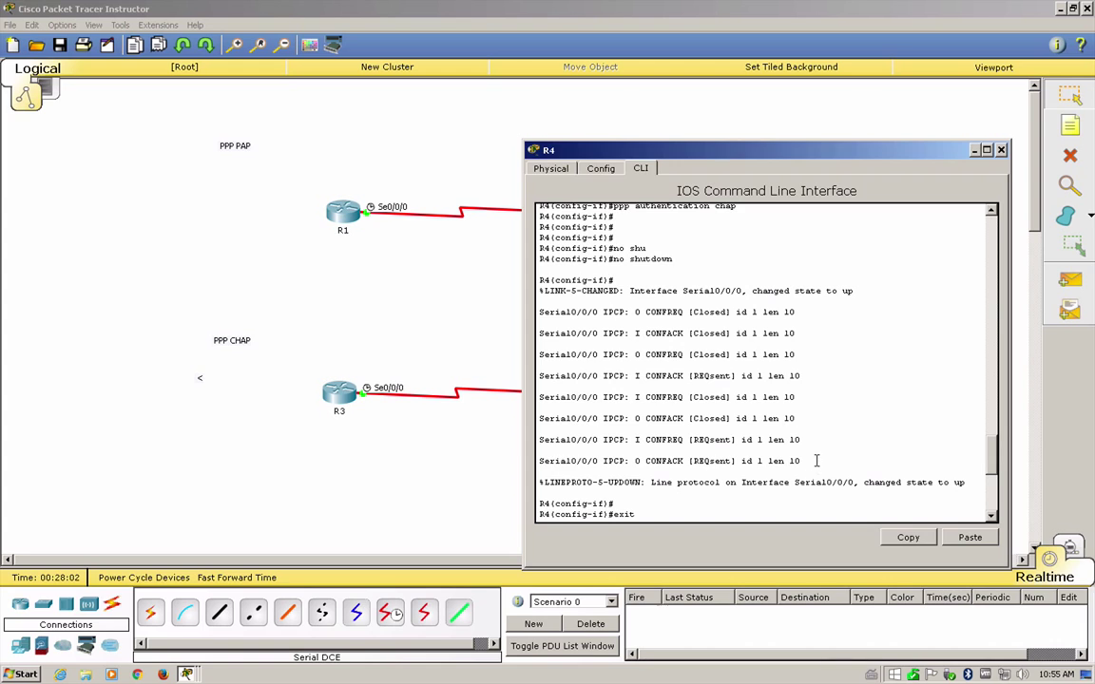
drag(806, 461, 538, 308)
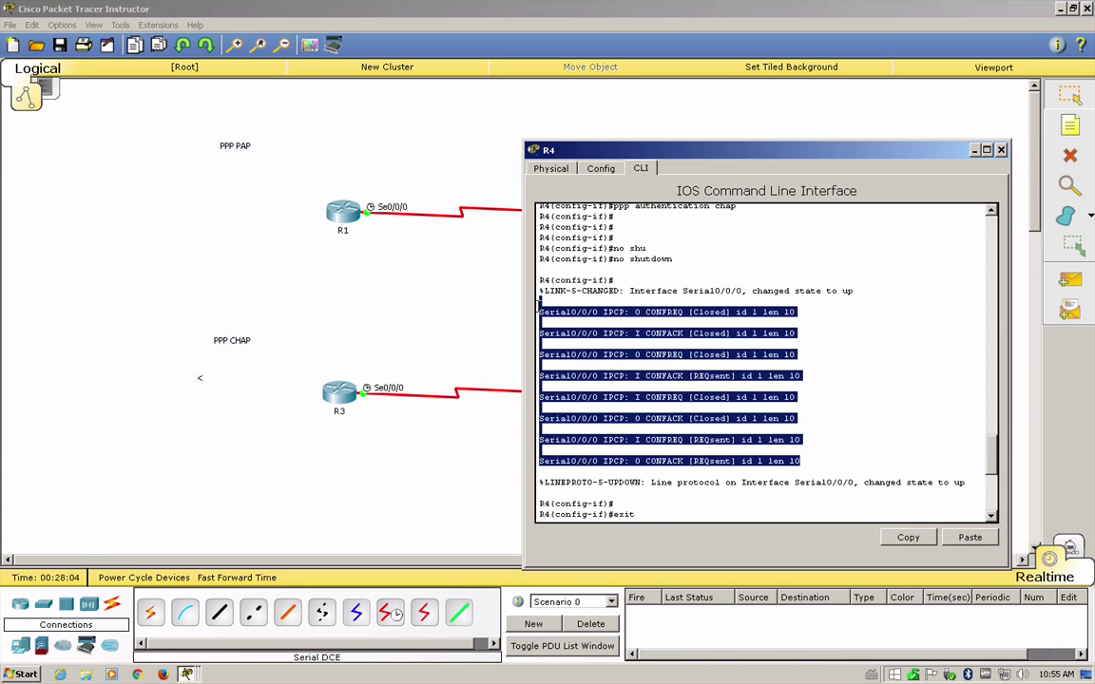
click(774, 339)
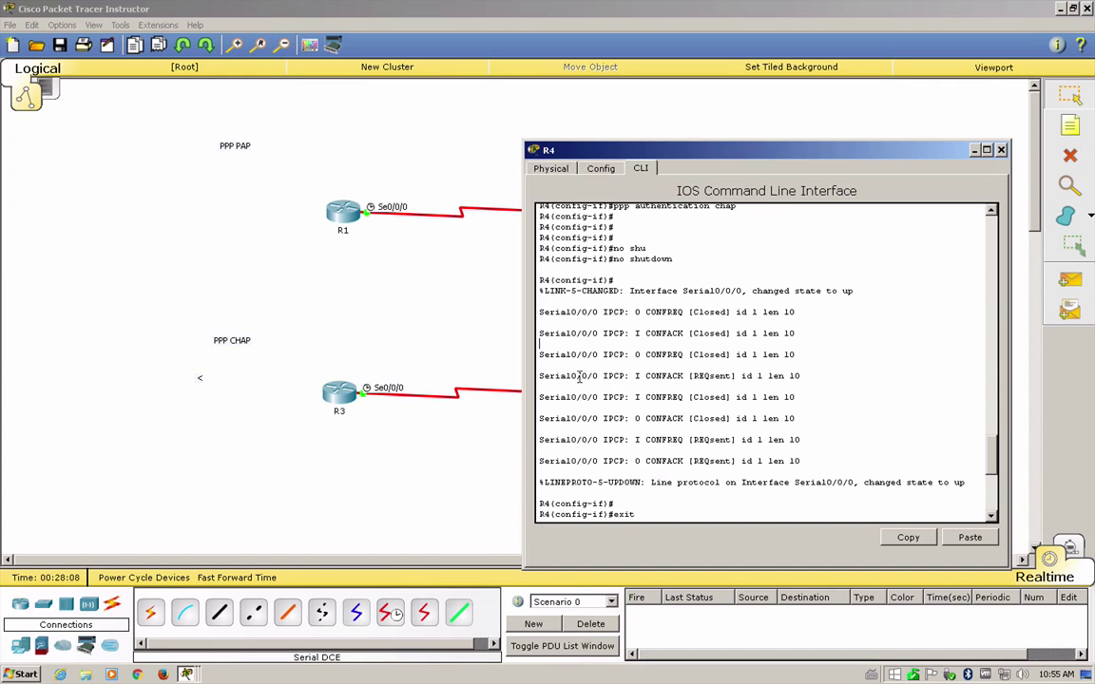
drag(807, 463, 516, 306)
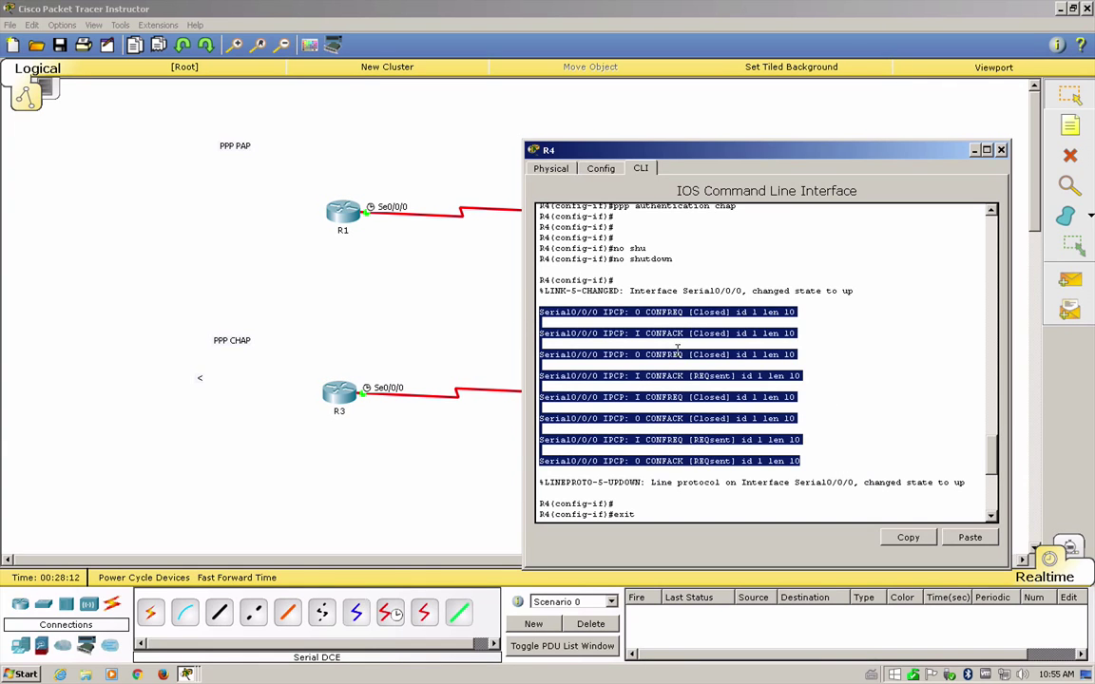
click(781, 344)
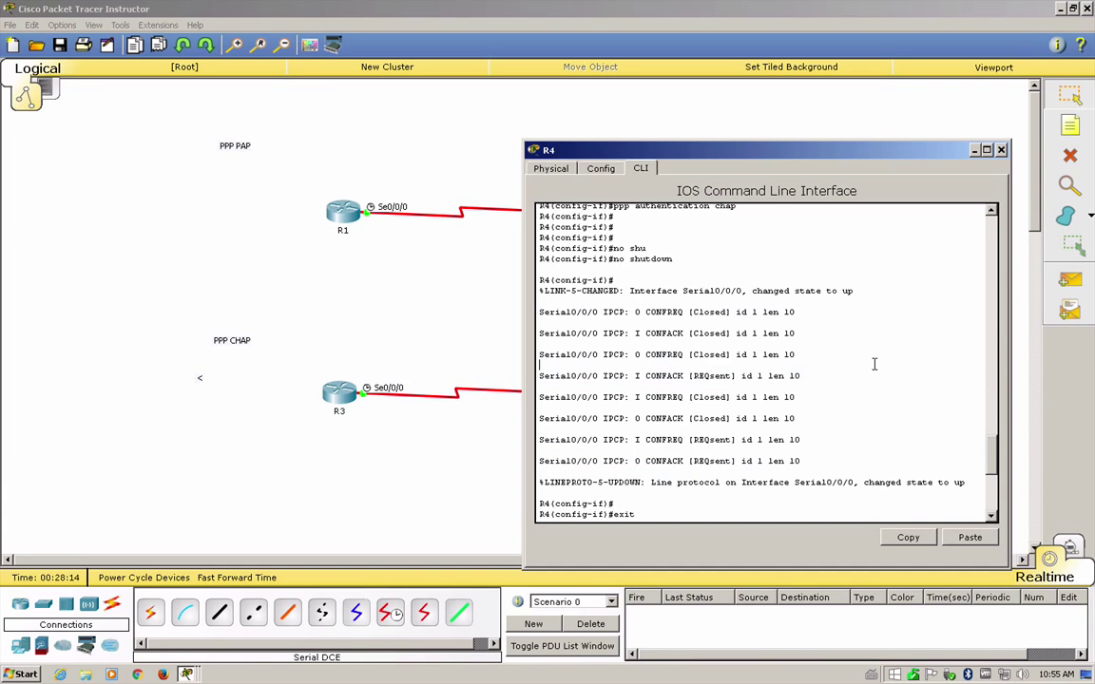
double_click(656, 311)
double_click(664, 333)
click(667, 354)
double_click(665, 376)
double_click(665, 397)
double_click(670, 419)
drag(801, 461, 556, 304)
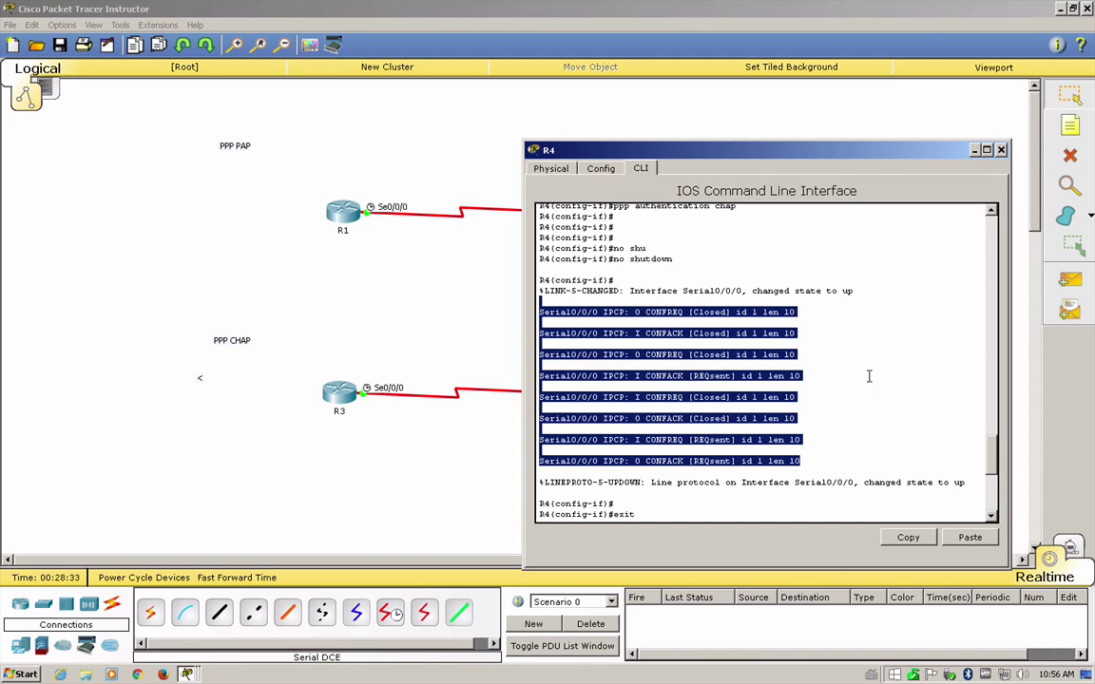
click(829, 293)
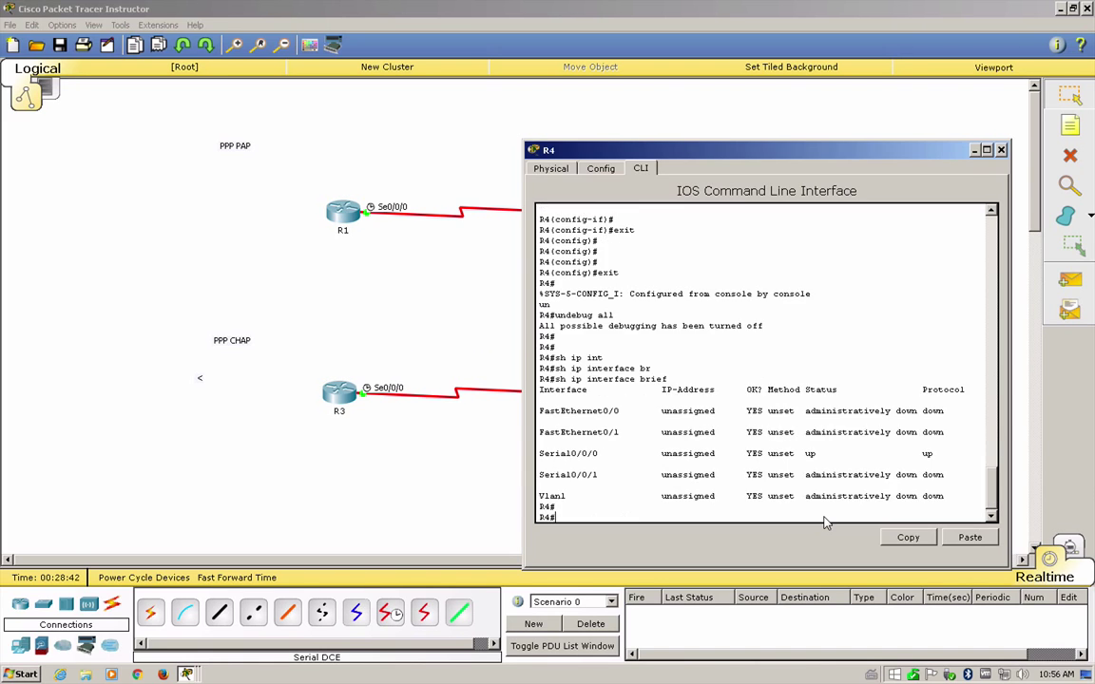
key(Return)
key(Return)
key(Return)
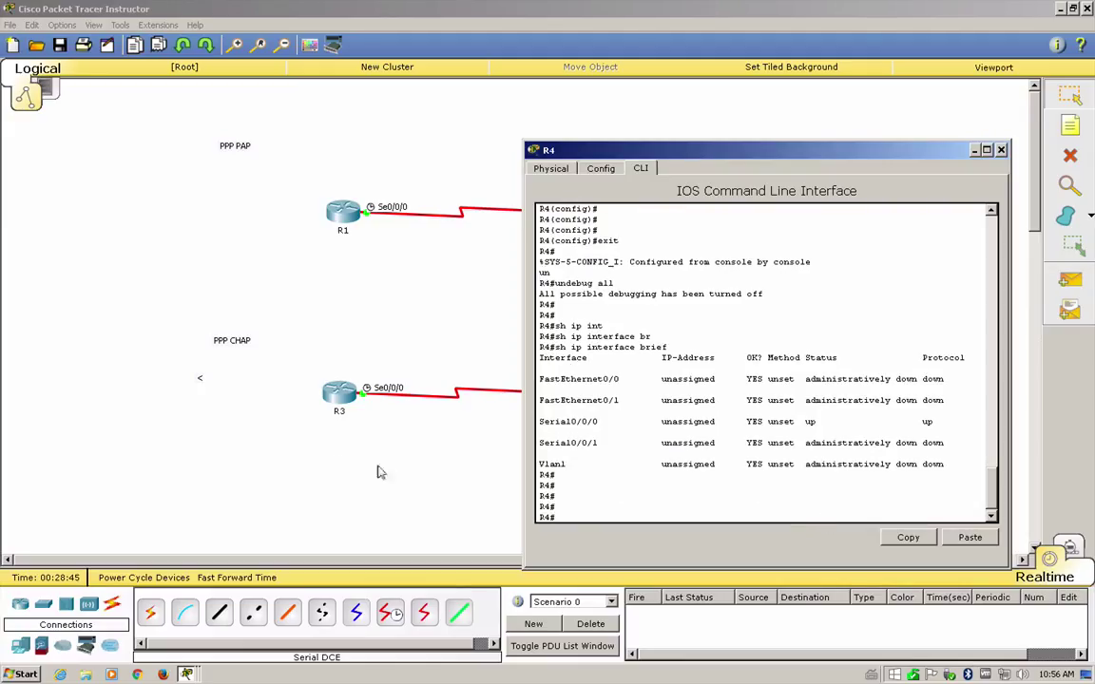
- Run 'show ip interface brief' on R3 to confirm Serial0/0/0 is up/up, then close R3's window
click(339, 392)
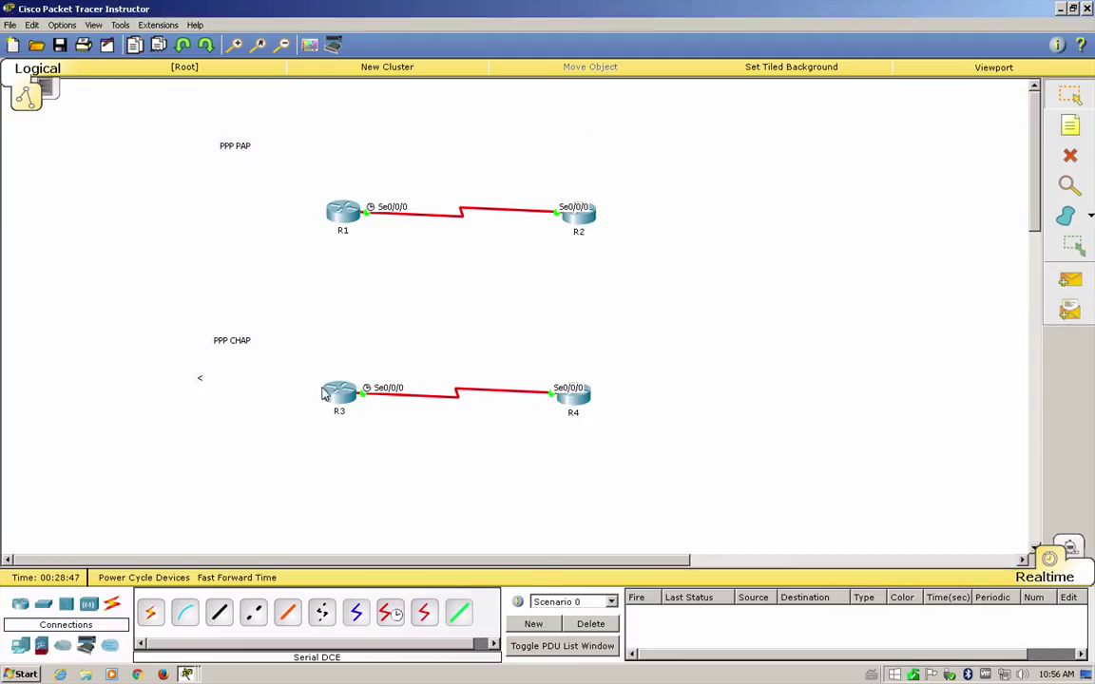
key(Return)
key(Return)
key(Return)
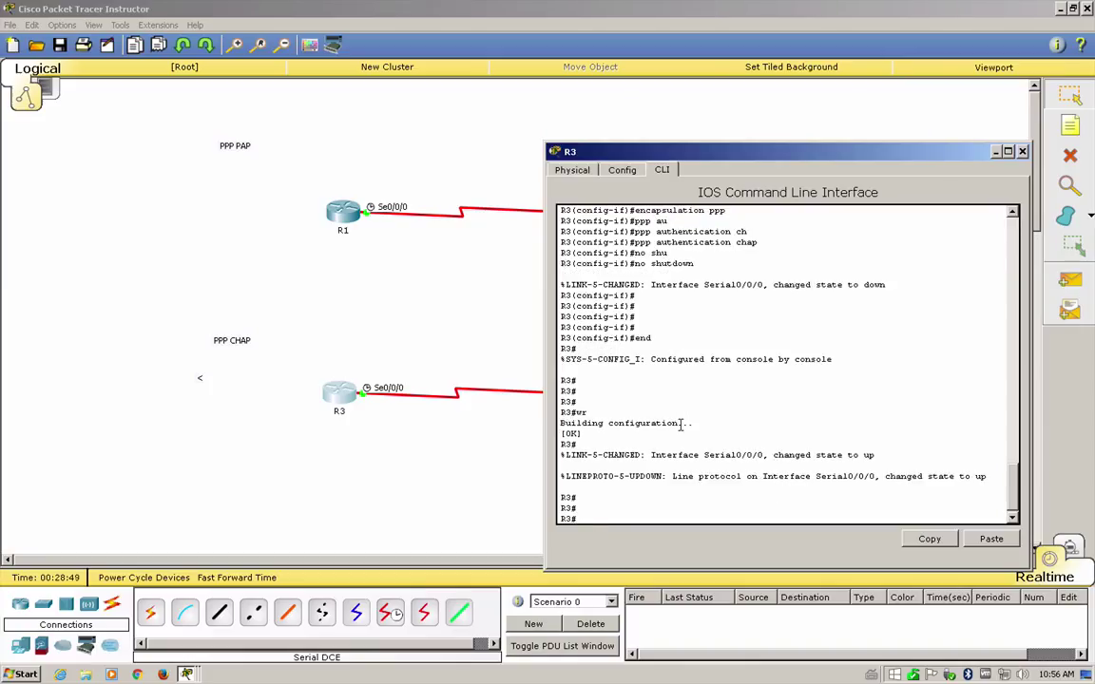
text(show)
key(Tab)
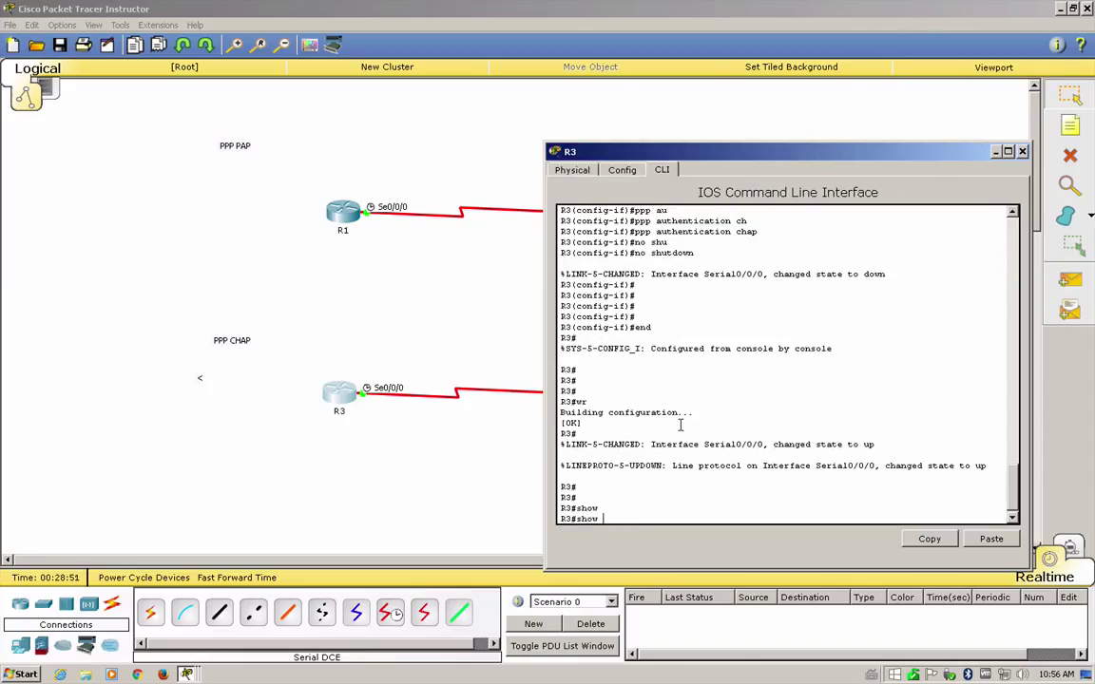
text(ip int)
key(Tab)
text(br)
key(Tab)
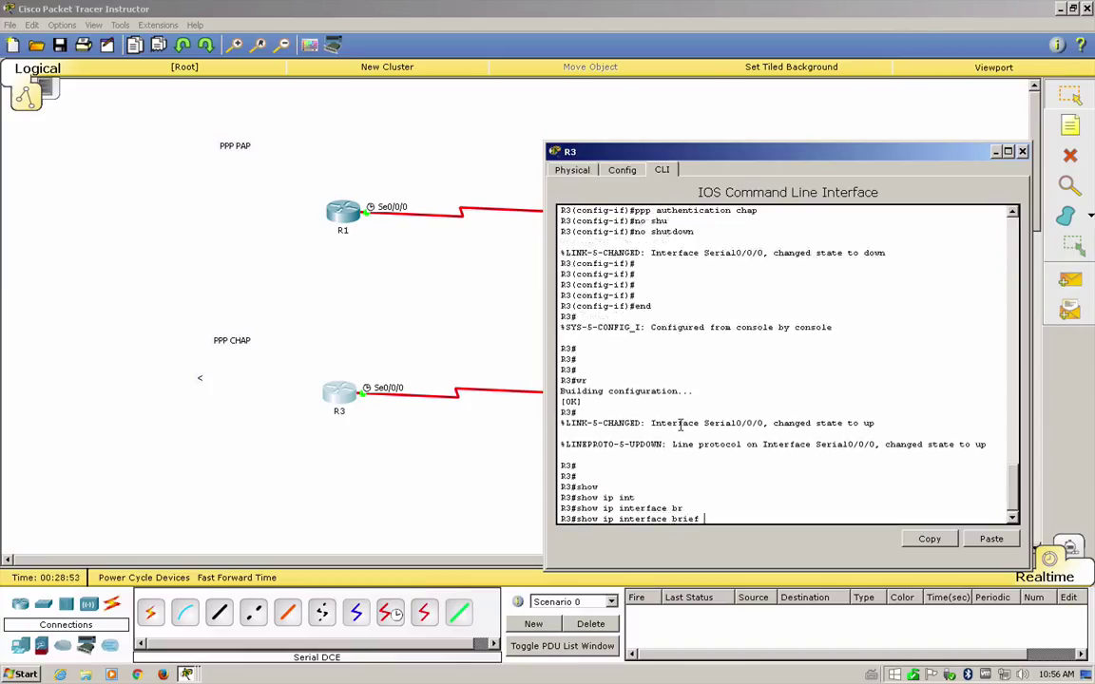
key(Return)
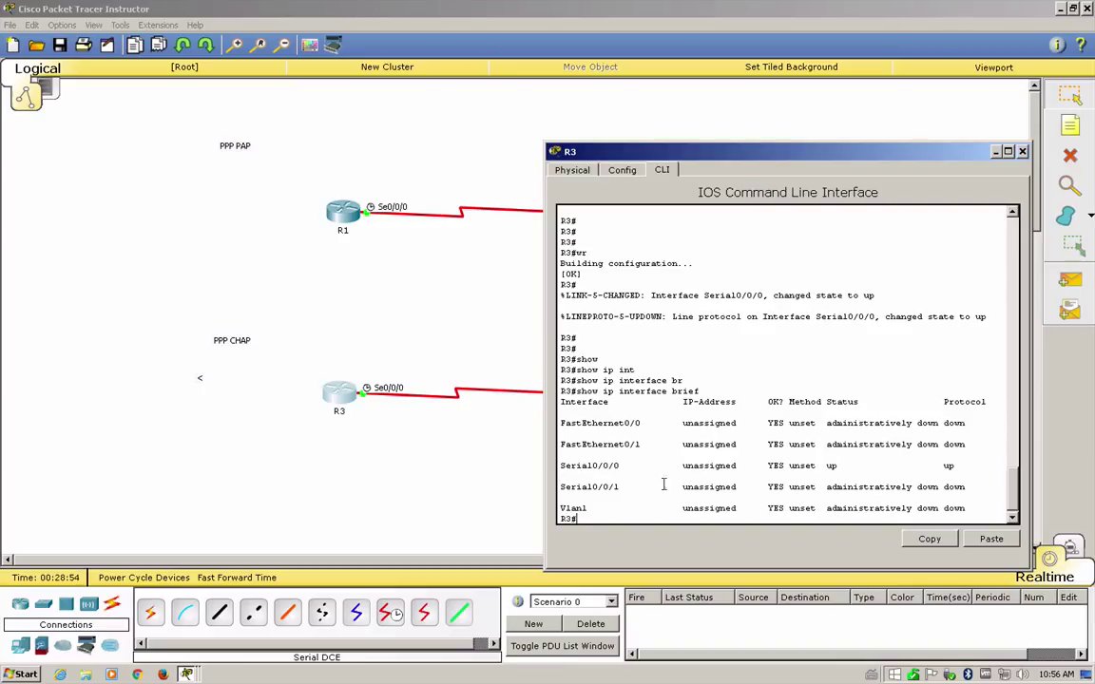
key(alt+F4)
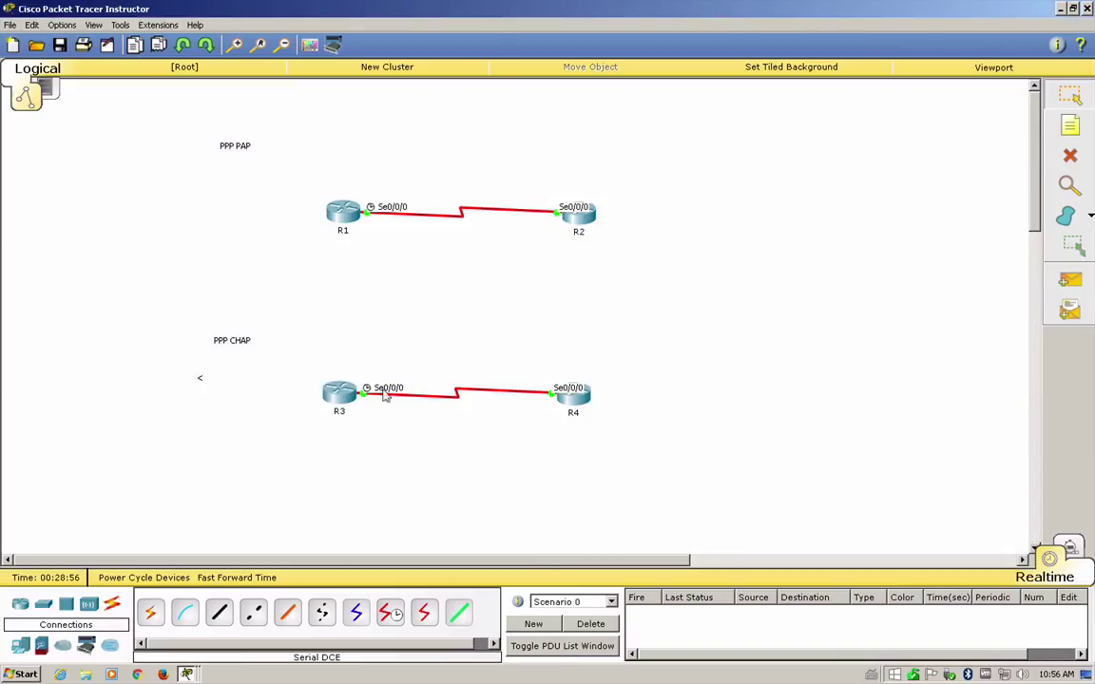